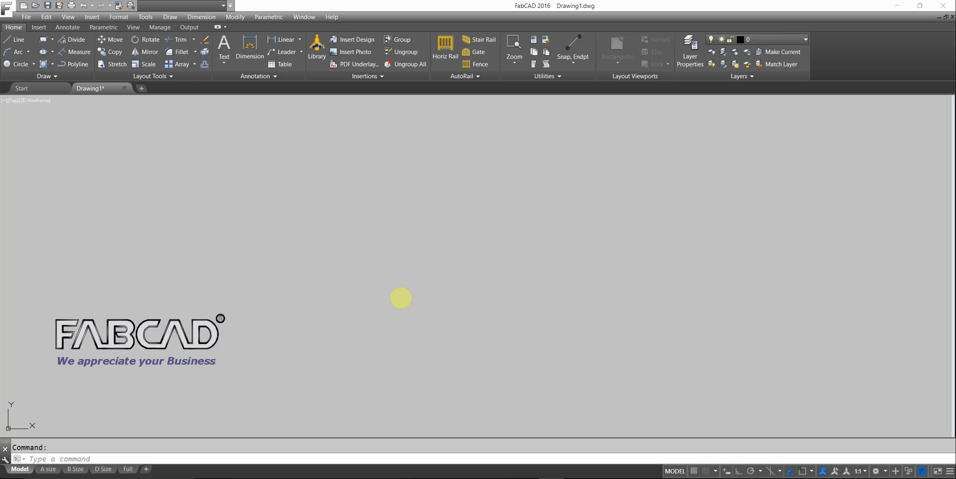
# Open the AutoRail customization settings and review which dimensions are displayed for horizontal and stair rails.
pyautogui.scroll(2, 439, 132)
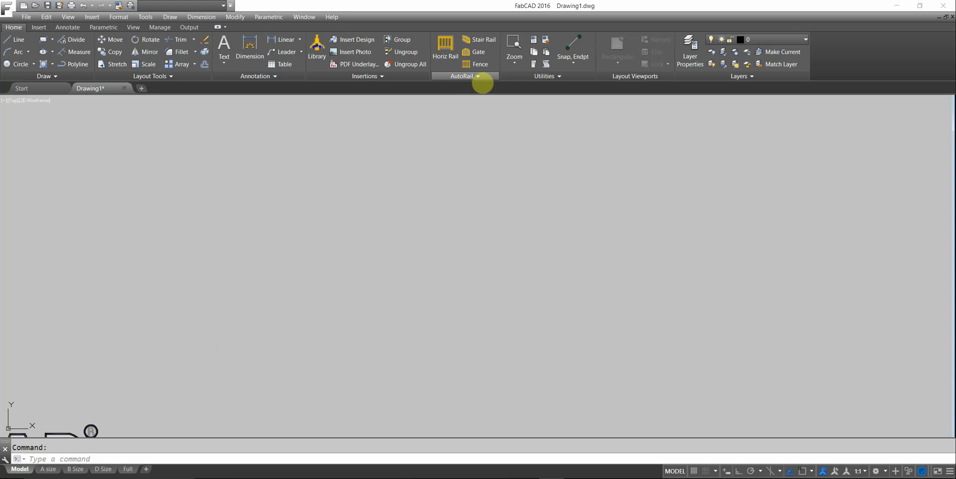
pyautogui.click(478, 76)
pyautogui.click(513, 90)
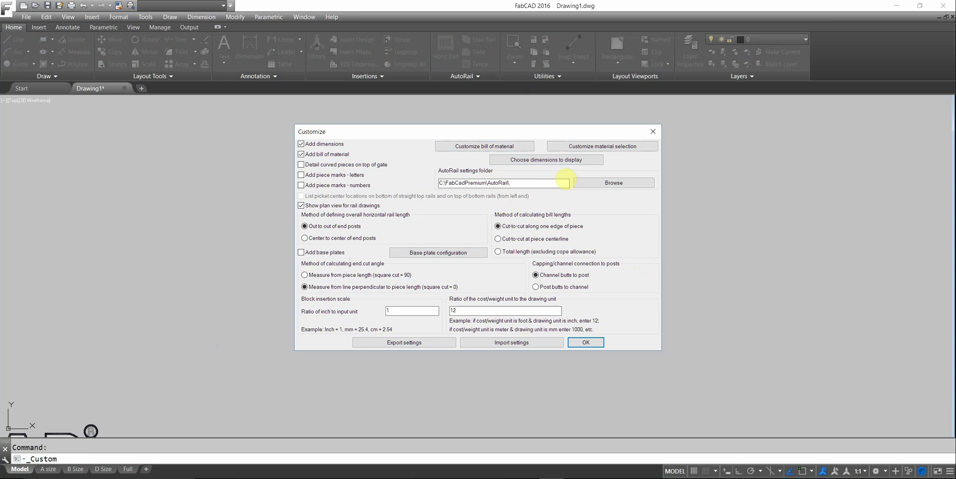
pyautogui.click(540, 159)
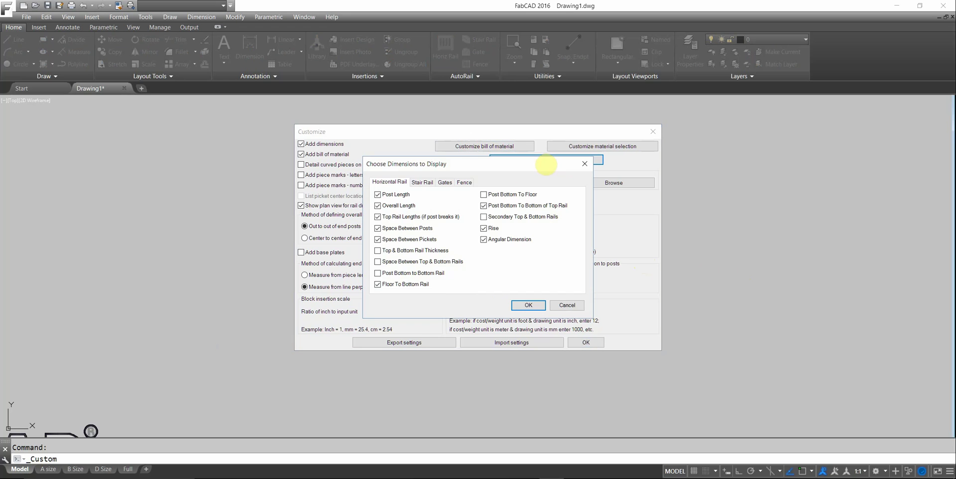
pyautogui.click(423, 182)
pyautogui.click(389, 182)
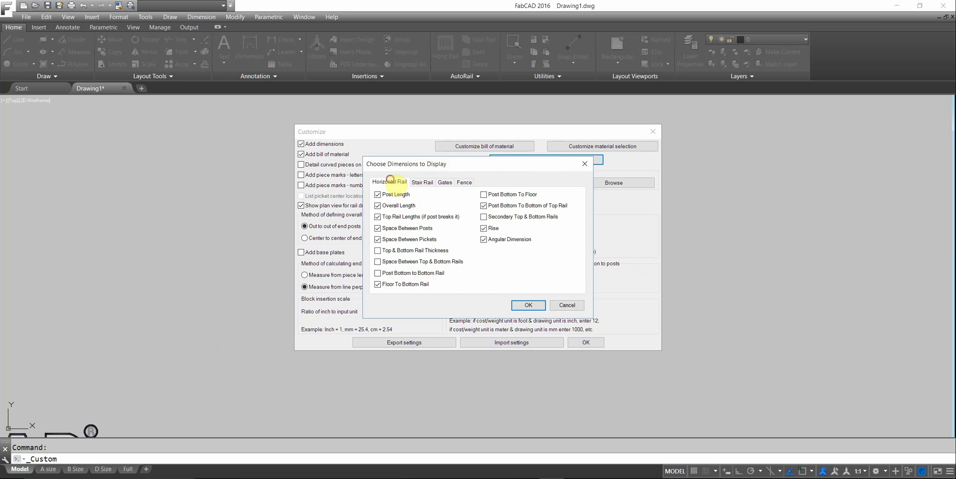
pyautogui.click(536, 305)
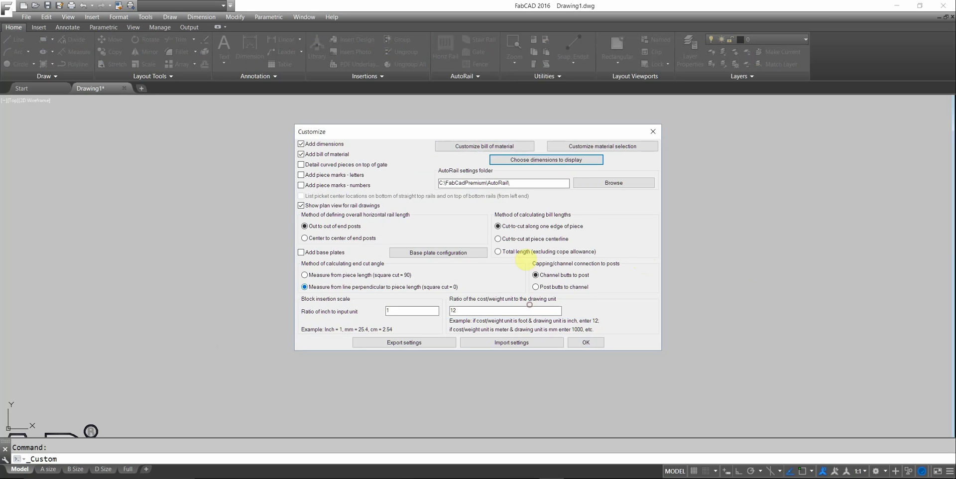
# Toggle the Unit Cost column in the bill of material customization and accept the settings.
pyautogui.click(480, 146)
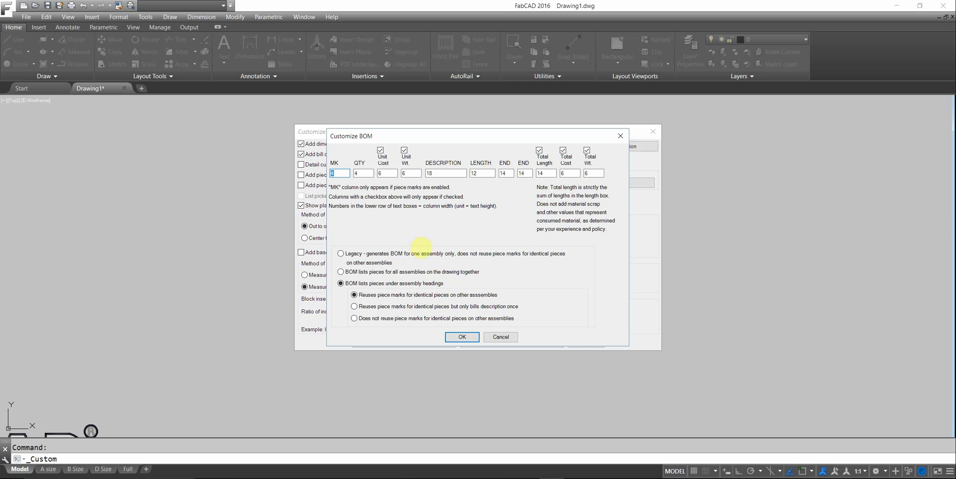
pyautogui.click(380, 150)
pyautogui.click(462, 336)
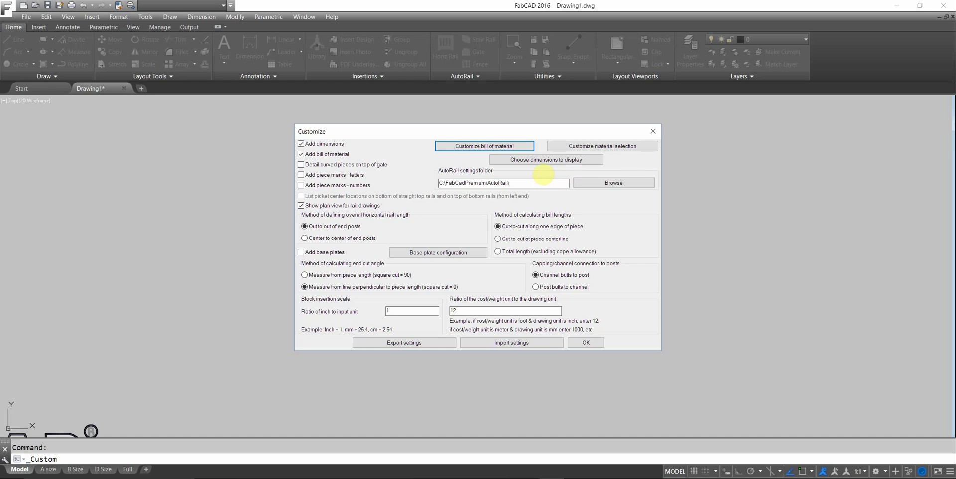
# In the gate material selection, move PIPE down the side rail list to just below RECTANGULAR TUBE.
pyautogui.click(627, 146)
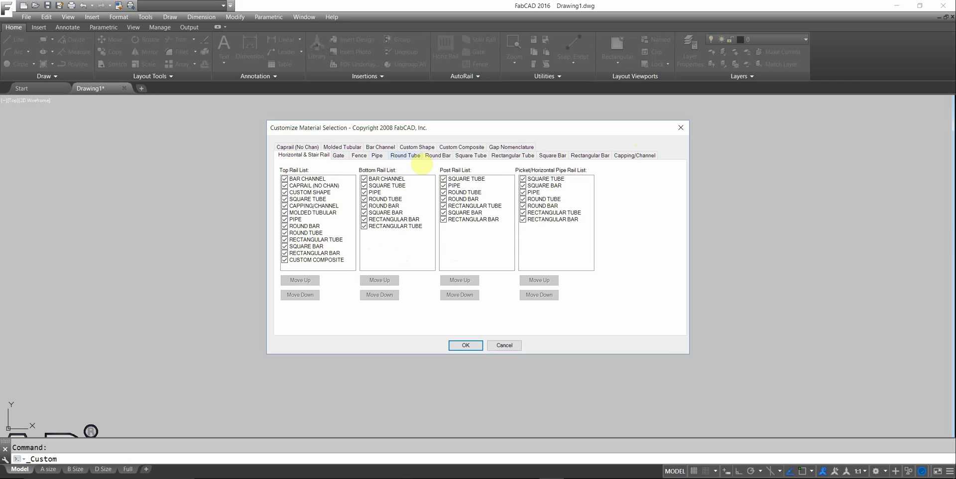
pyautogui.click(338, 156)
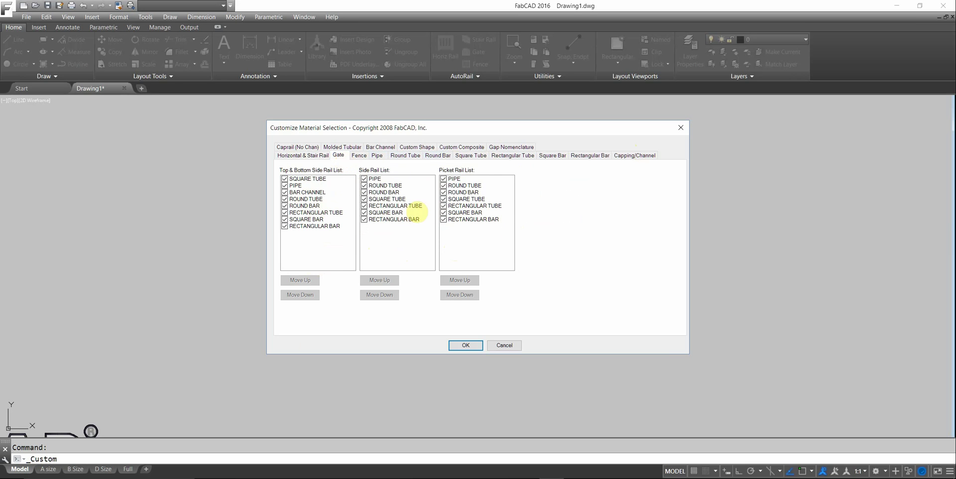
pyautogui.click(364, 178)
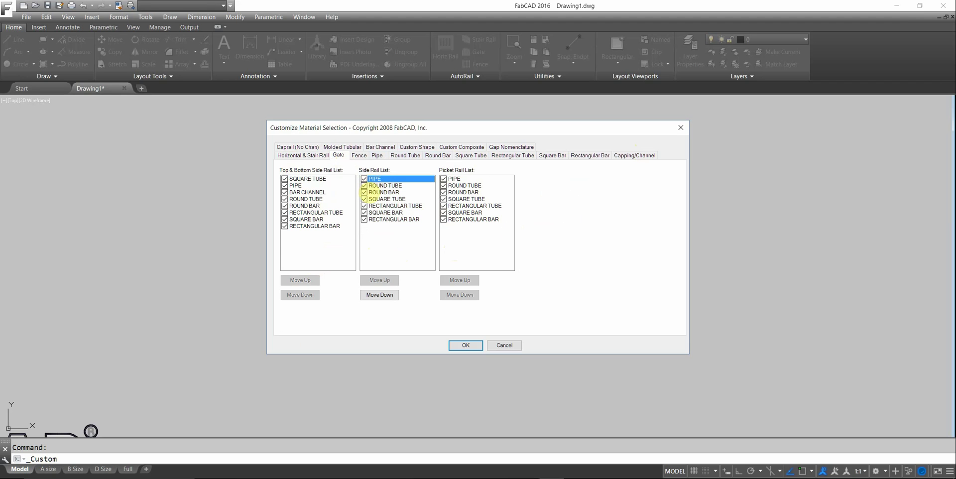
pyautogui.click(364, 178)
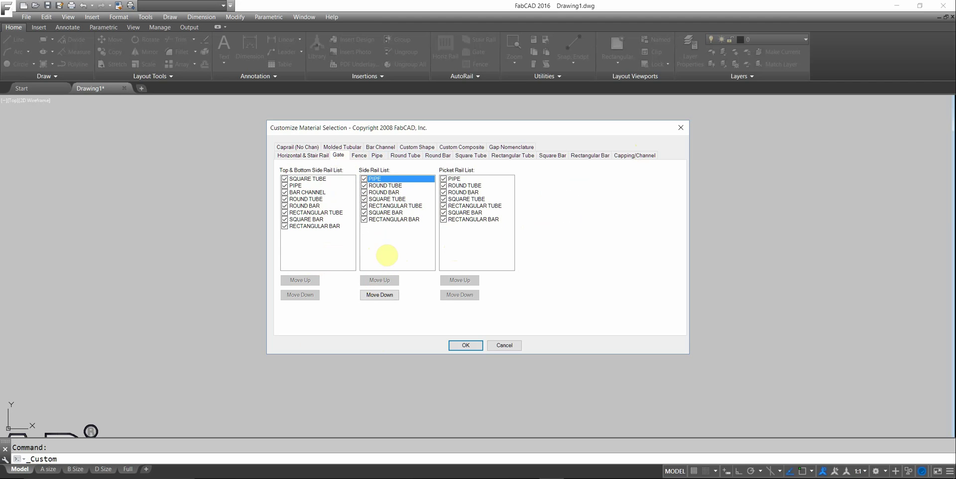
pyautogui.click(385, 296)
pyautogui.click(385, 296)
pyautogui.click(384, 297)
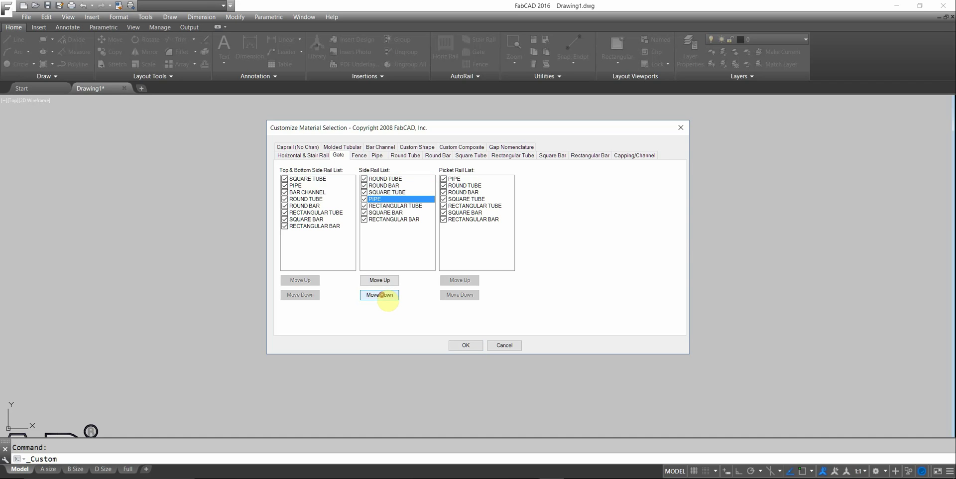
pyautogui.click(385, 296)
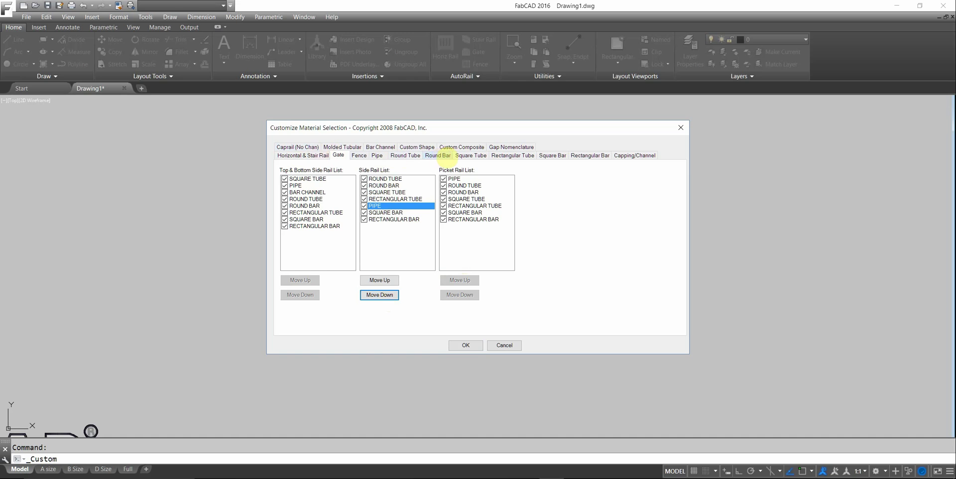
# Copy the 1/4" round item in the round bar materials and change the copy's description to 3/8" round.
pyautogui.click(403, 156)
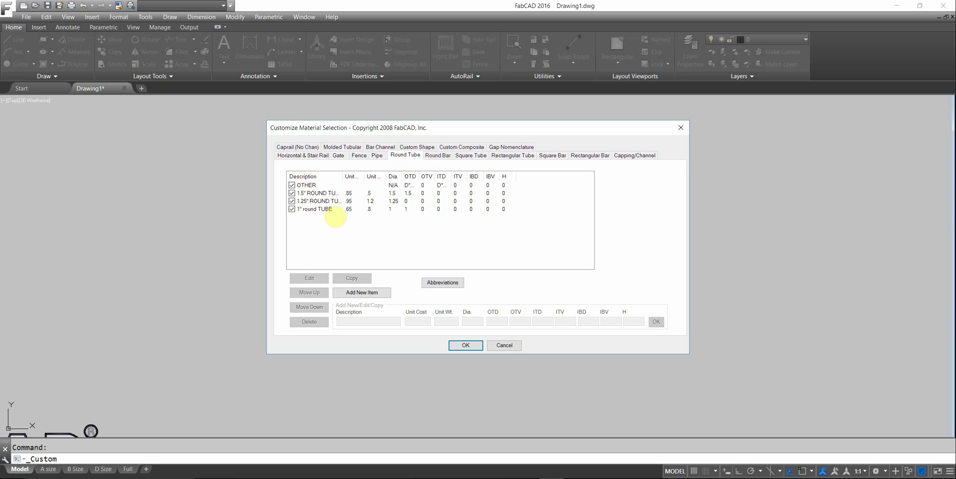
pyautogui.click(377, 156)
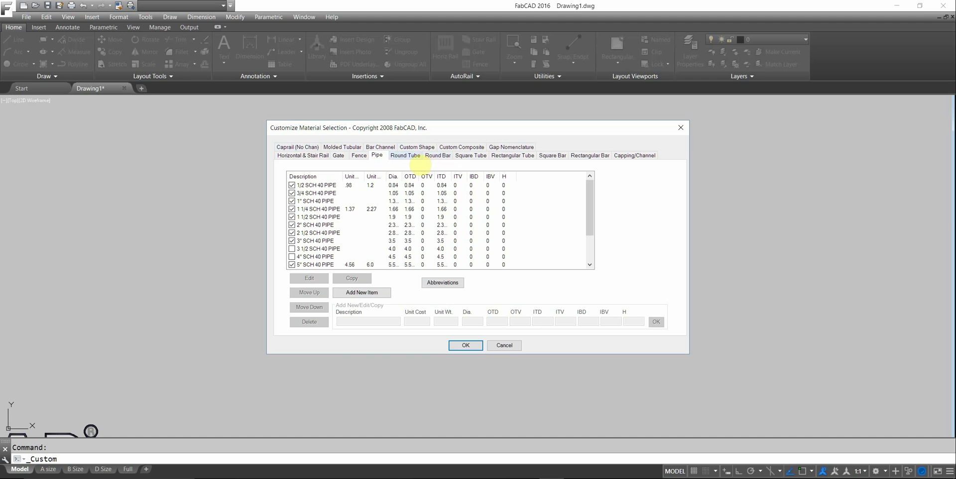
pyautogui.click(438, 156)
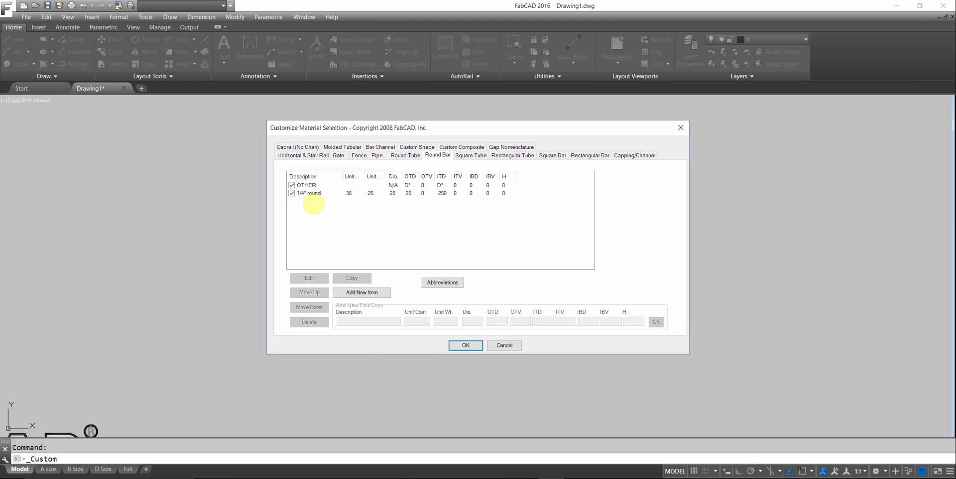
pyautogui.click(316, 198)
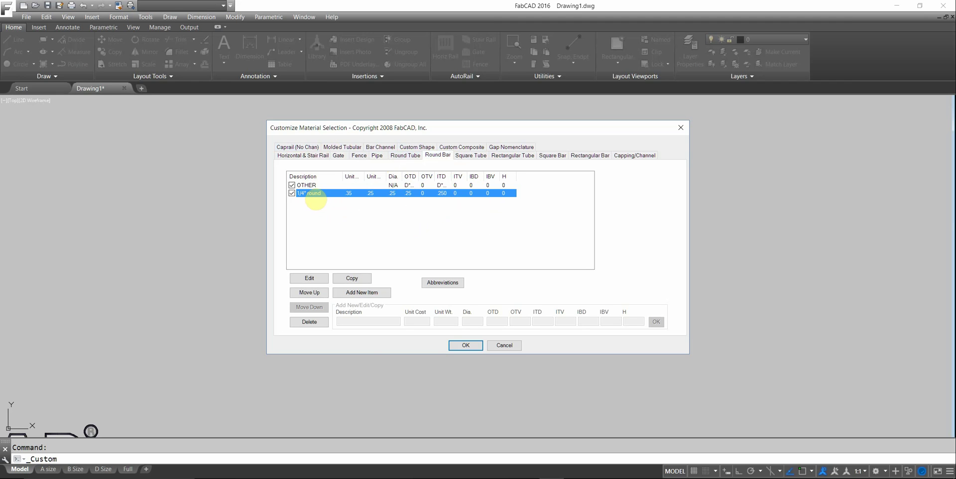
pyautogui.click(353, 278)
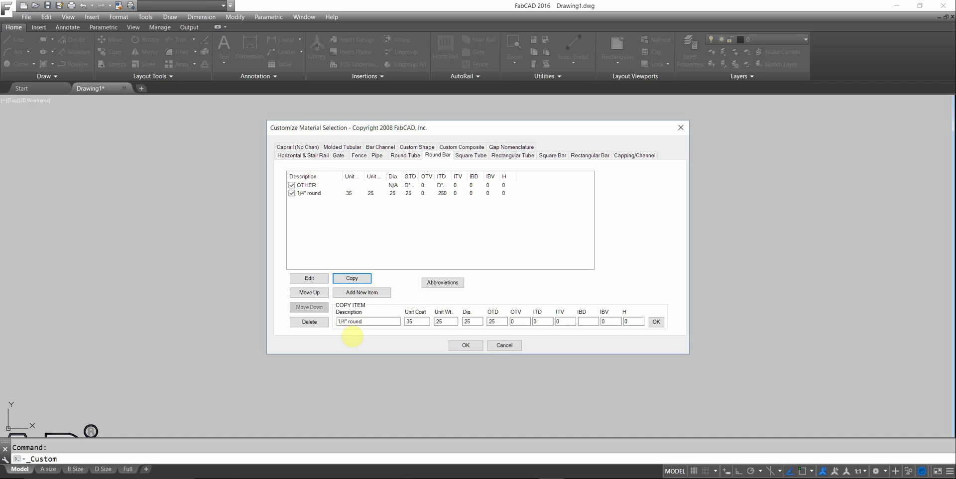
pyautogui.click(346, 324)
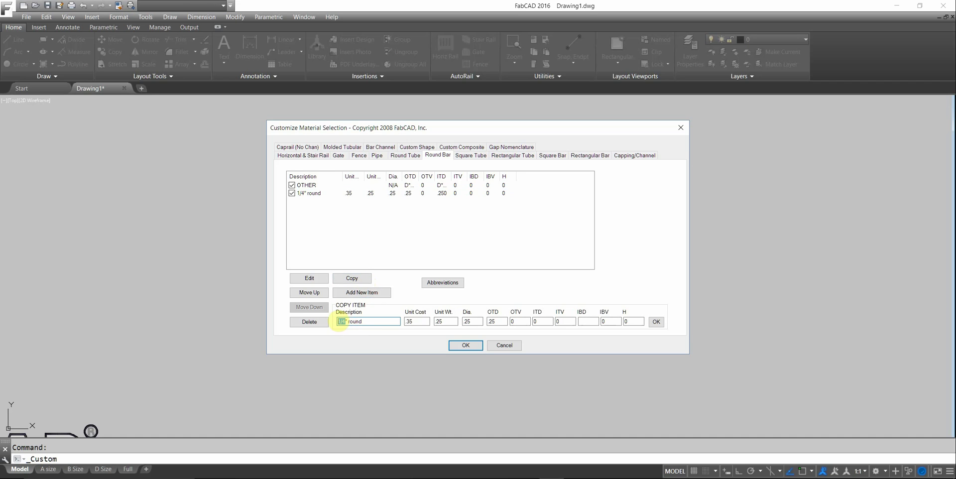
pyautogui.moveTo(347, 321); pyautogui.dragTo(335, 321)
pyautogui.write('3')
# Set the 3/8" round copy's unit cost to .45, unit weight to .3 and diameter to .375.
pyautogui.click(421, 323)
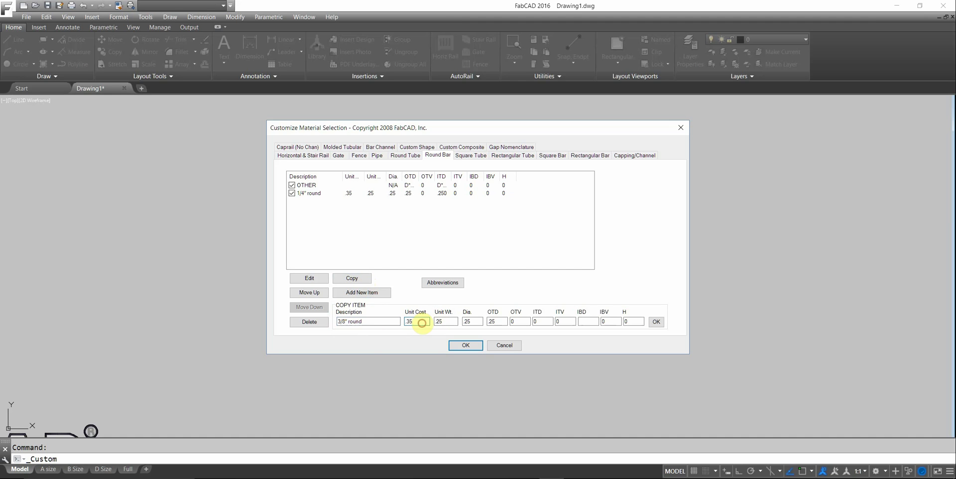
pyautogui.moveTo(422, 323); pyautogui.dragTo(401, 323)
pyautogui.press('BackSpace')
pyautogui.moveTo(451, 323); pyautogui.dragTo(428, 326)
pyautogui.press('BackSpace')
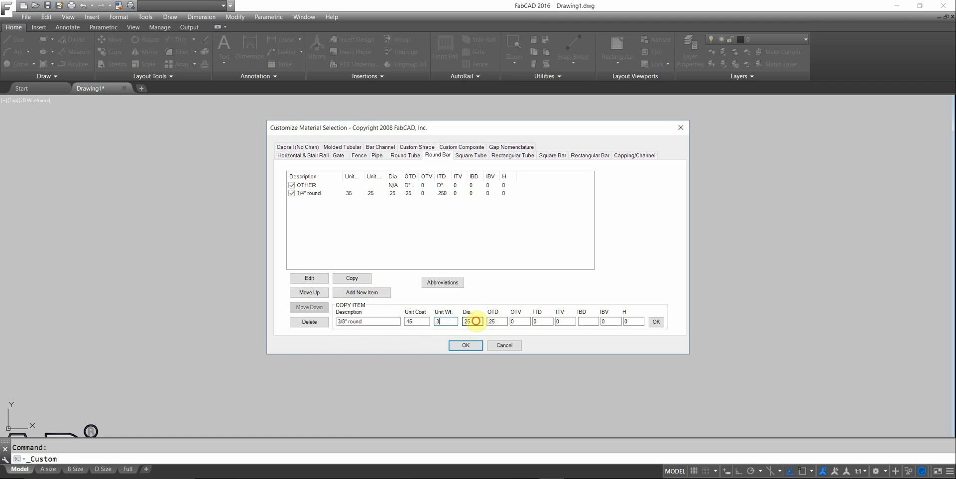
pyautogui.moveTo(475, 321); pyautogui.dragTo(468, 324)
pyautogui.press('BackSpace')
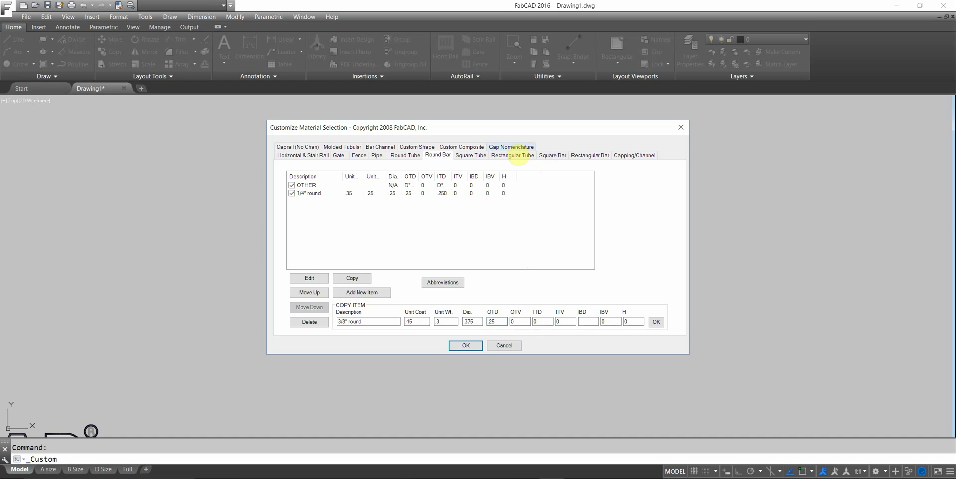
# Consult the gap nomenclature diagram and set the OTD value of the 3/8" round copy to .375.
pyautogui.click(512, 147)
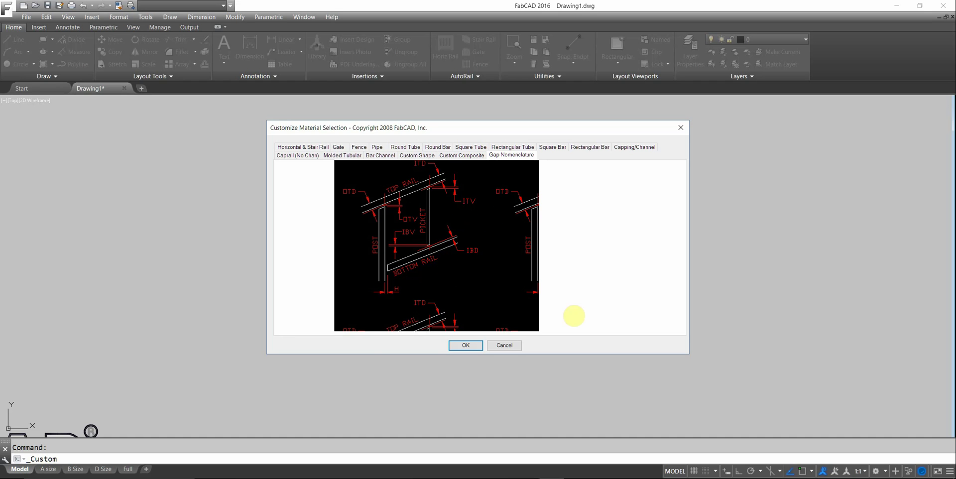
pyautogui.click(465, 348)
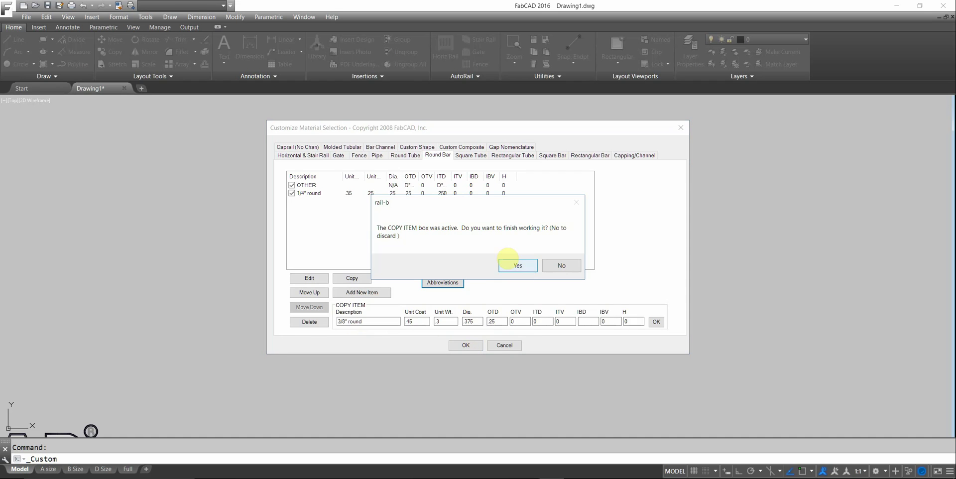
pyautogui.click(518, 266)
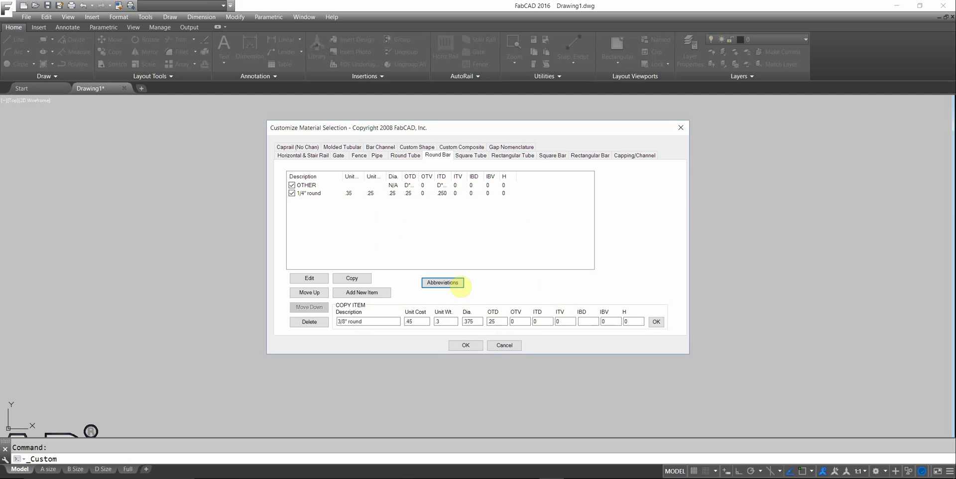
pyautogui.click(511, 324)
pyautogui.doubleClick(493, 321)
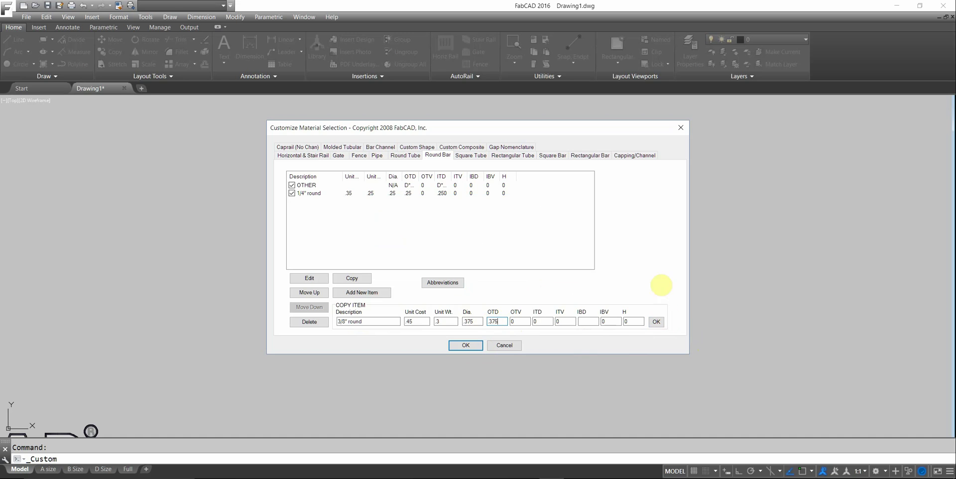
pyautogui.click(634, 321)
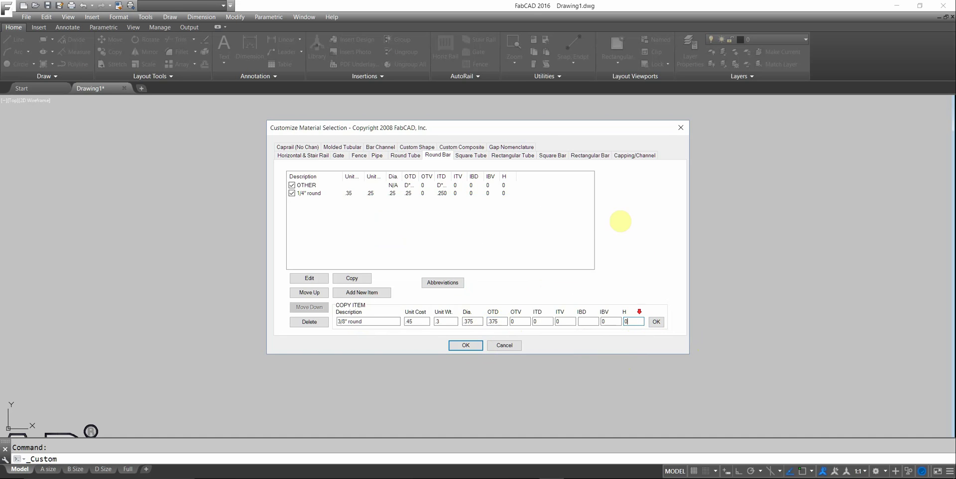
# Check the gap nomenclature diagram again and add the 3/8" round item to the round bar list.
pyautogui.click(519, 147)
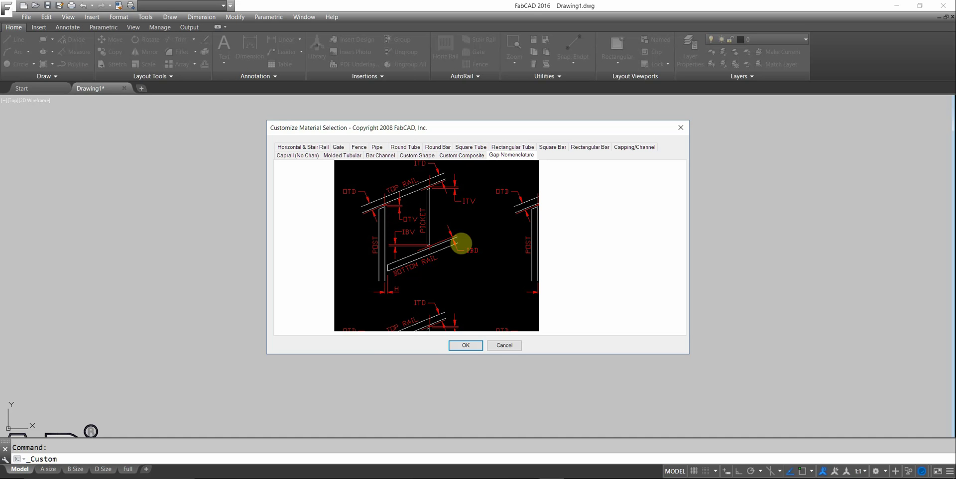
pyautogui.click(467, 345)
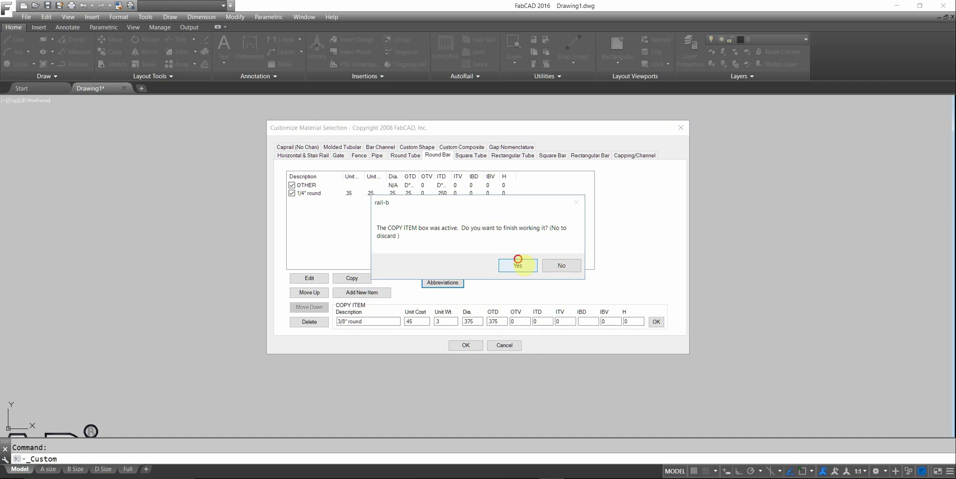
pyautogui.click(518, 265)
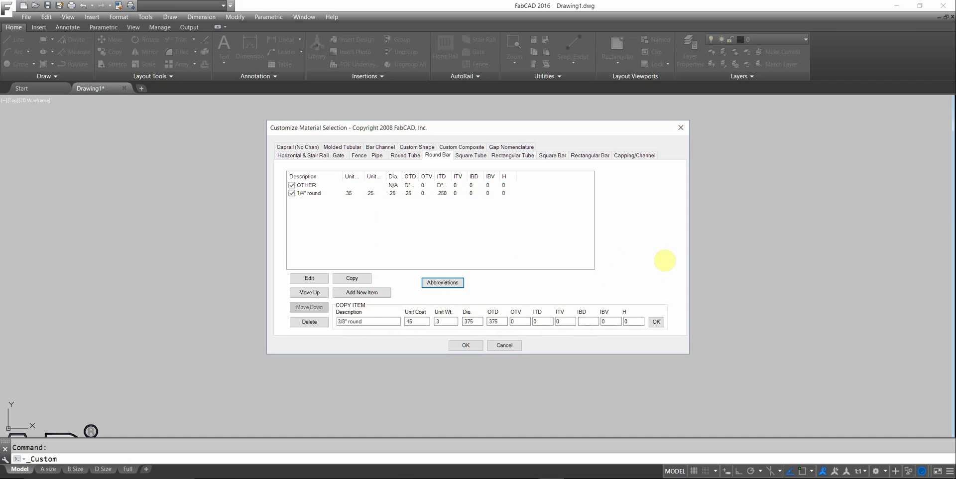
pyautogui.click(657, 321)
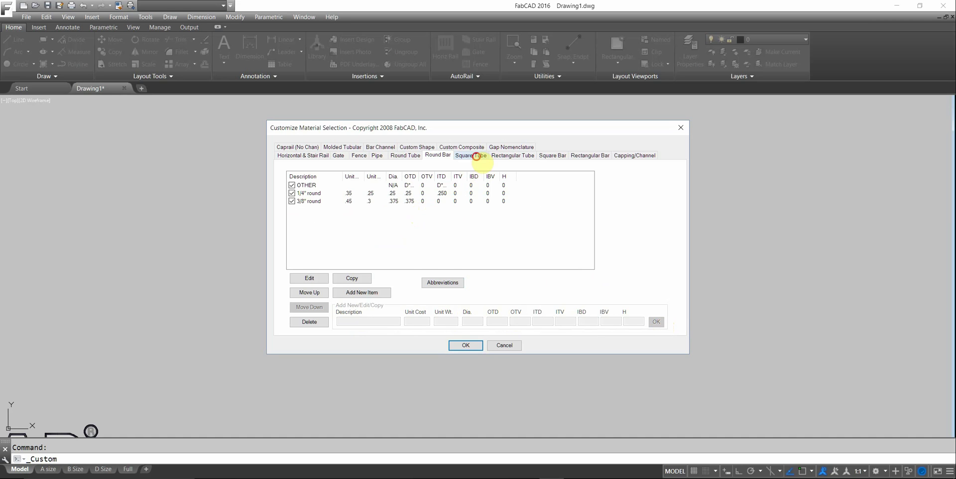
# Open the 1-5/8" item listed just above the 1" offset in the square tube materials for editing.
pyautogui.click(480, 156)
pyautogui.moveTo(608, 194); pyautogui.dragTo(617, 237)
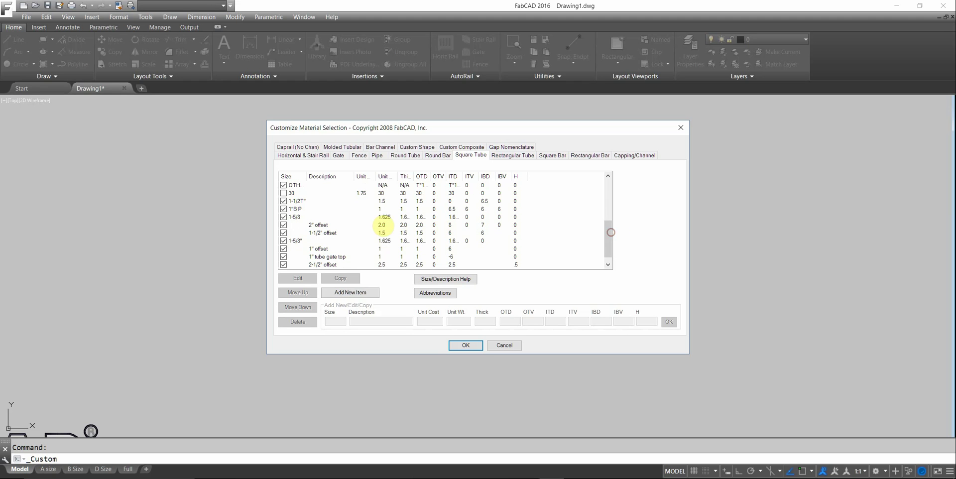
pyautogui.click(300, 241)
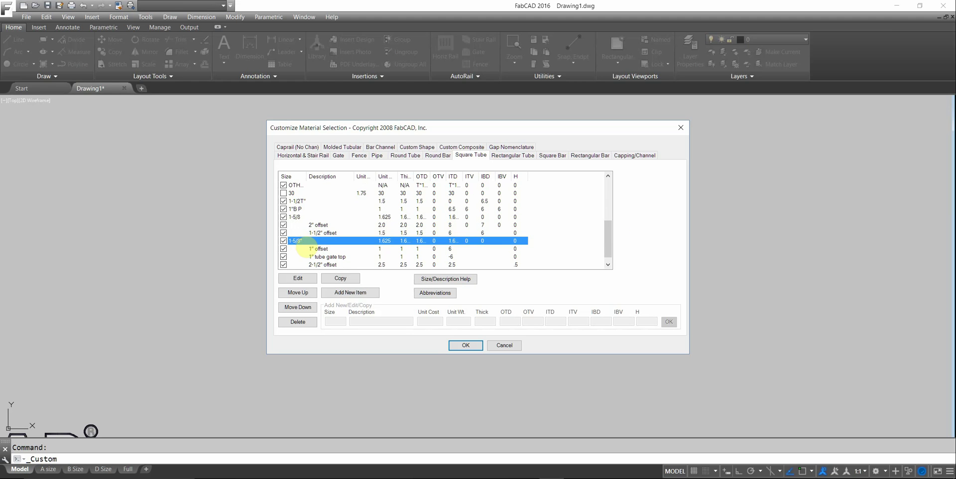
pyautogui.click(298, 277)
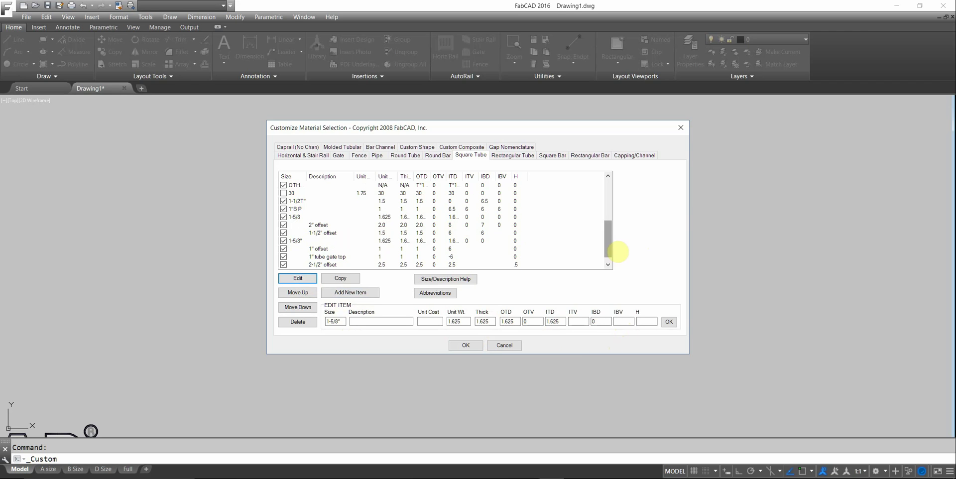
pyautogui.moveTo(608, 244); pyautogui.dragTo(608, 245)
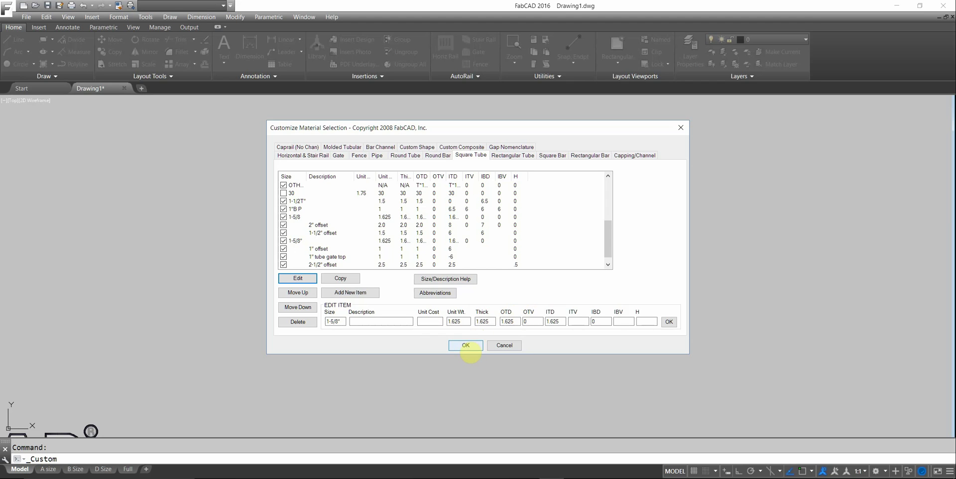
# Finish editing the 1-5/8" square tube item and save the material selection and AutoRail settings.
pyautogui.click(669, 321)
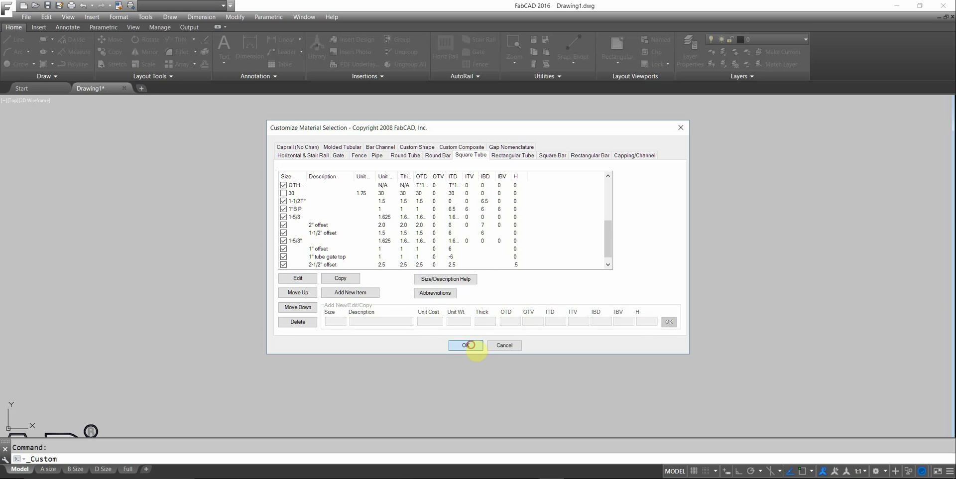
pyautogui.click(468, 346)
pyautogui.click(586, 342)
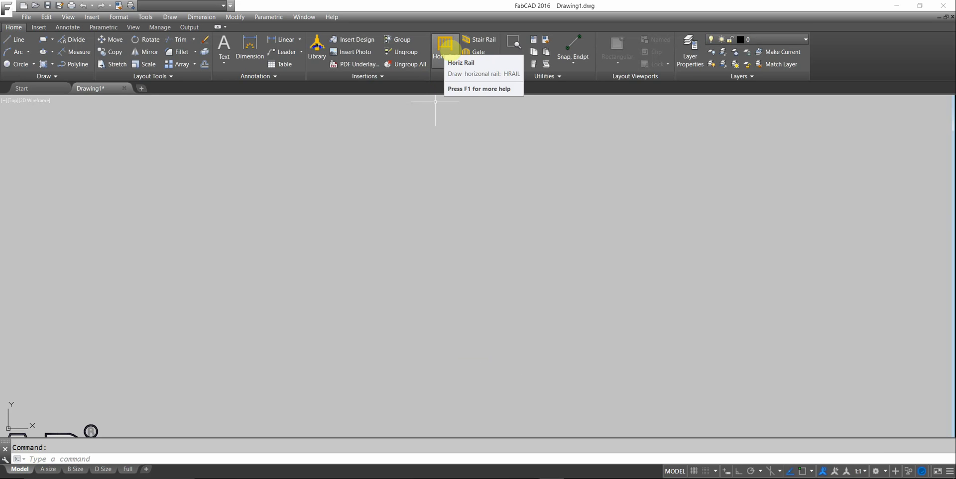
# Start a horizontal rail and import the 1-1/4 tube rail template.
pyautogui.click(445, 44)
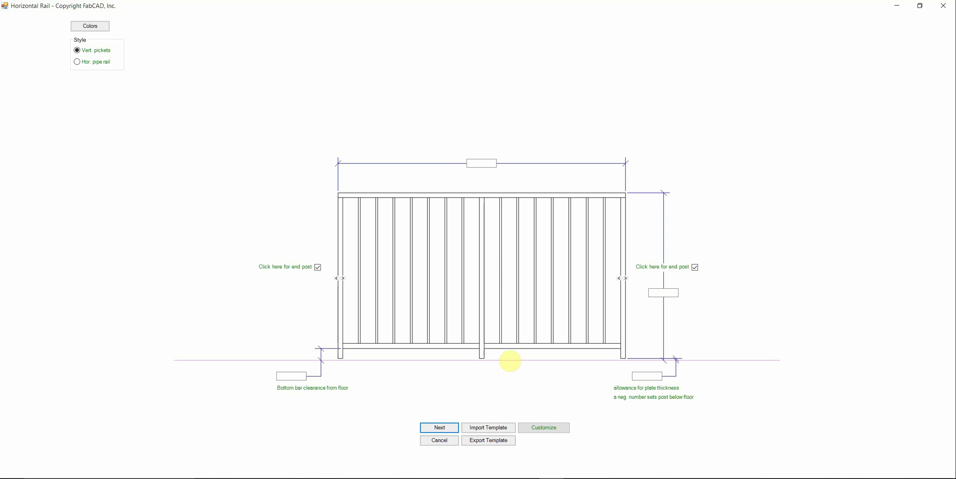
pyautogui.click(487, 427)
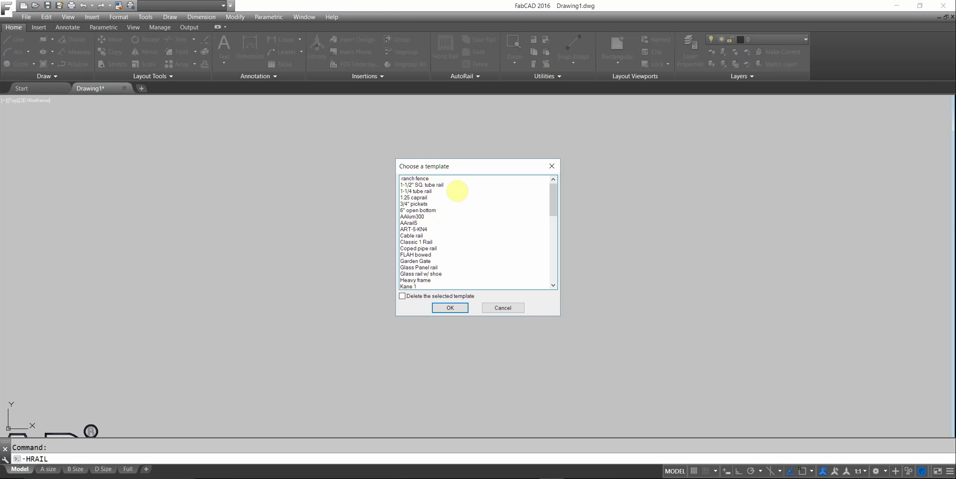
pyautogui.click(418, 191)
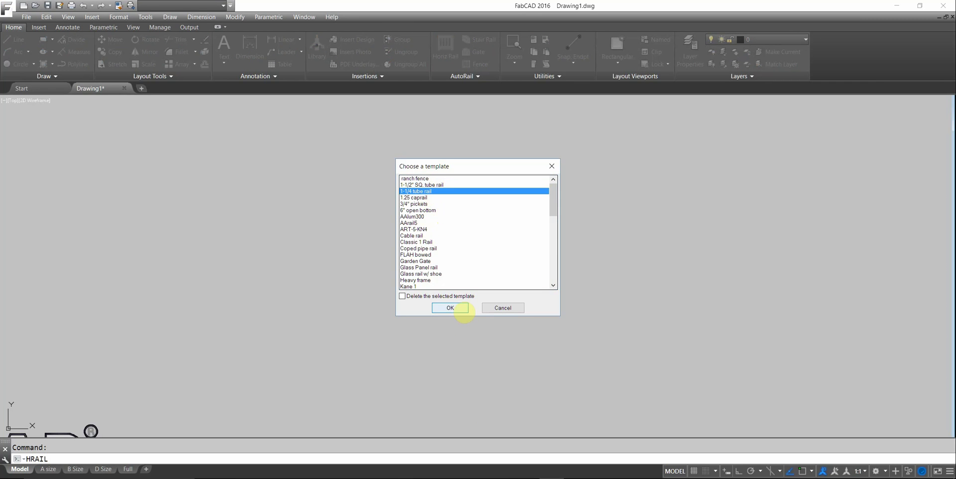
pyautogui.click(454, 307)
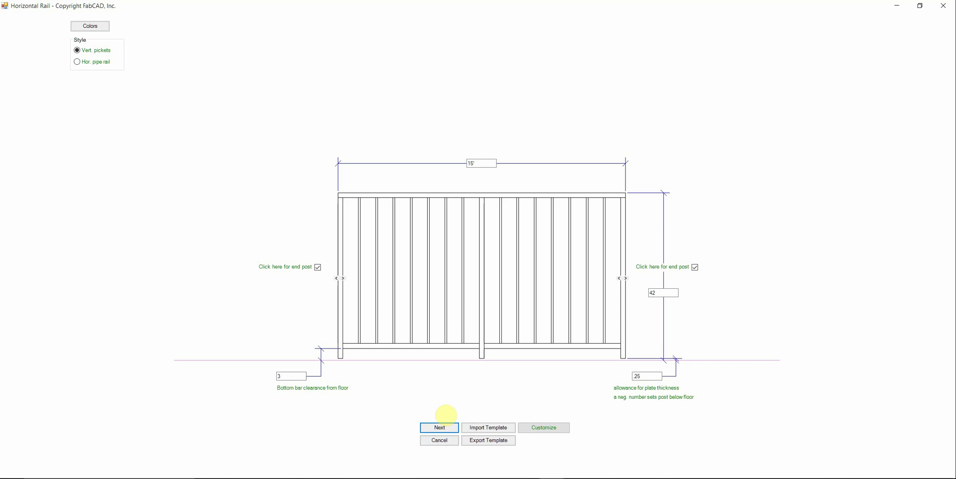
# Draw the rail with the template's settings in the empty drawing area and place its cut list below the rail.
pyautogui.click(440, 428)
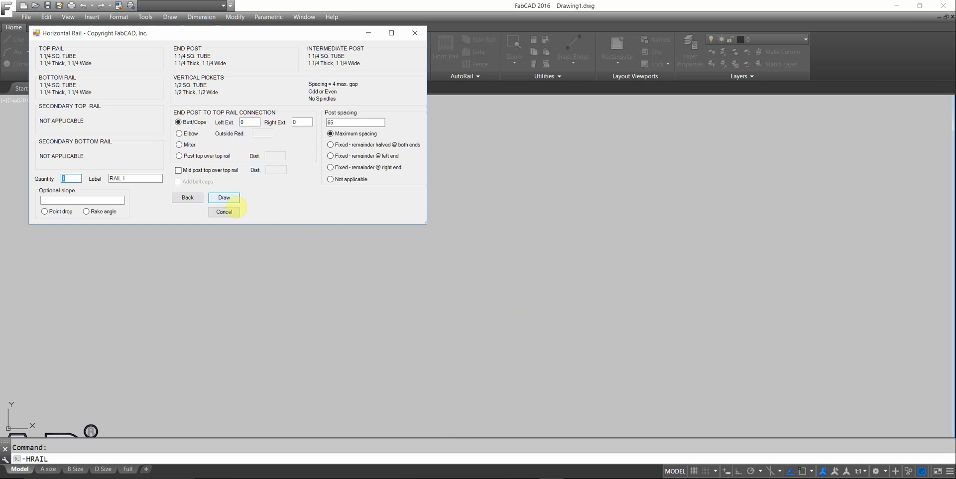
pyautogui.click(225, 198)
pyautogui.click(371, 245)
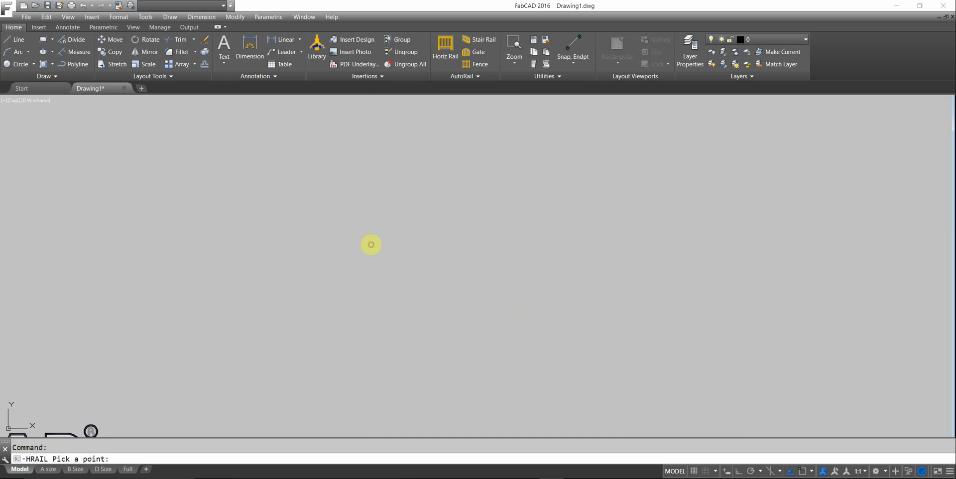
pyautogui.click(898, 355)
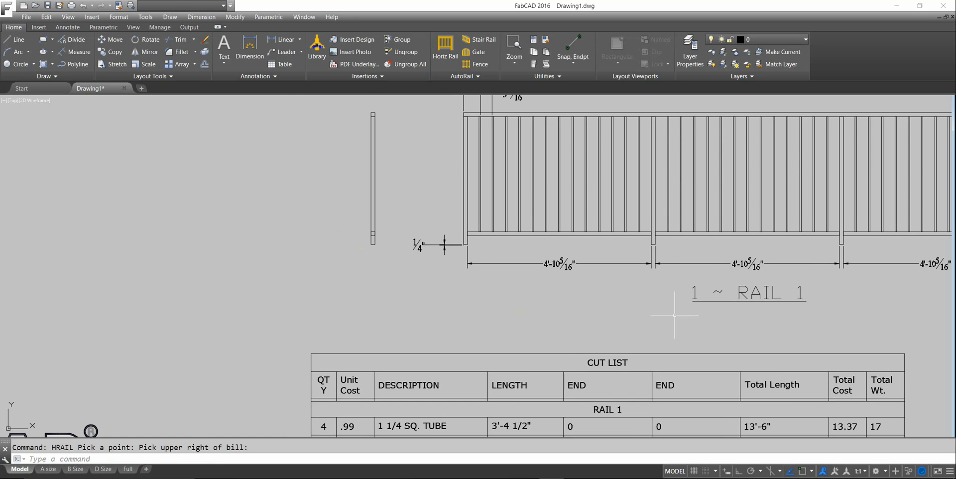
# Stretch the lower ends of the first rail section's pickets straight up by 6 inches with Ortho on.
pyautogui.moveTo(674, 316); pyautogui.dragTo(298, 212, button='middle')
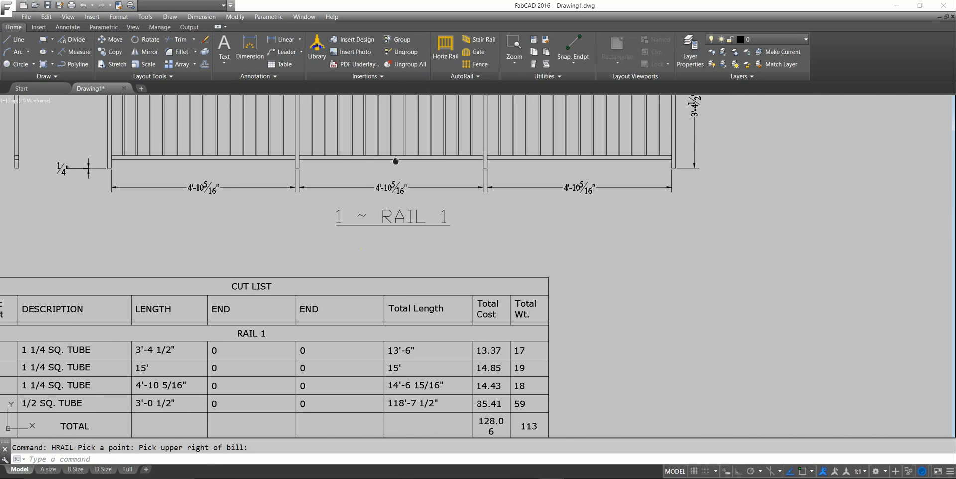
pyautogui.scroll(3, 255, 200)
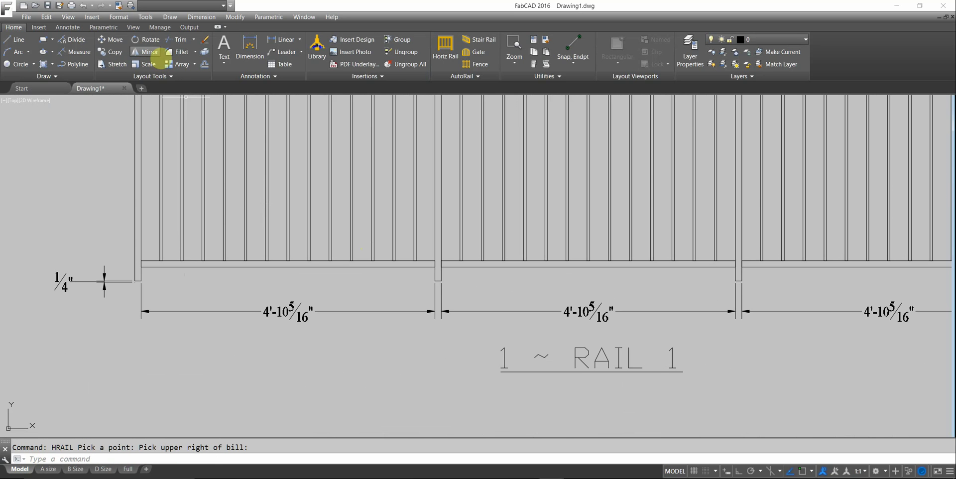
pyautogui.click(114, 64)
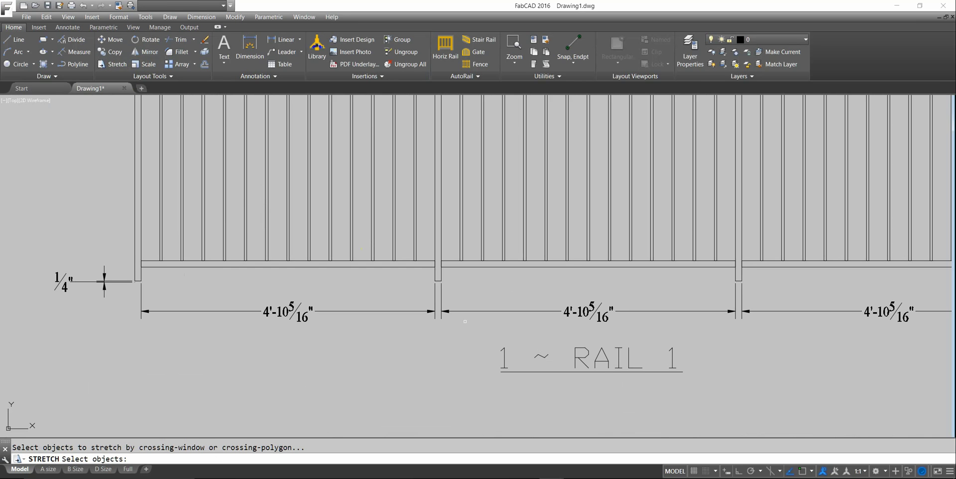
pyautogui.click(422, 275)
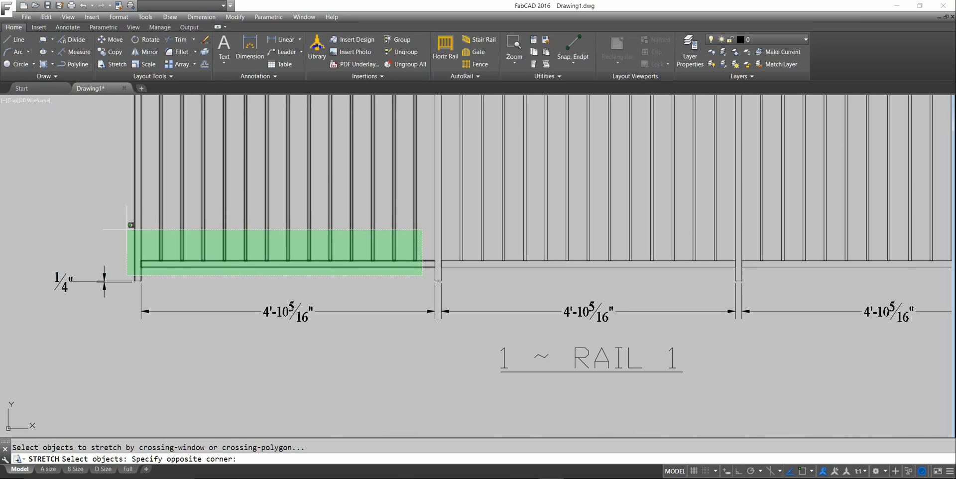
pyautogui.click(179, 231)
pyautogui.press('Return')
pyautogui.click(102, 247)
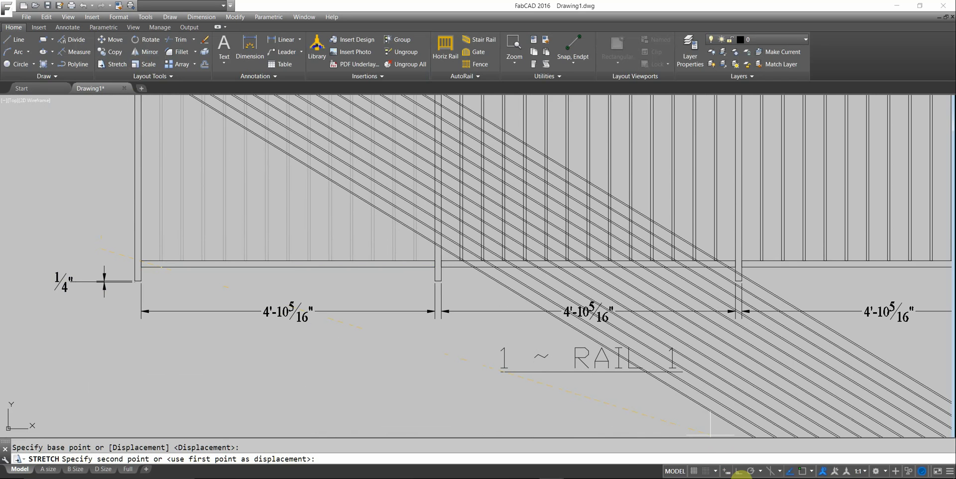
pyautogui.click(739, 471)
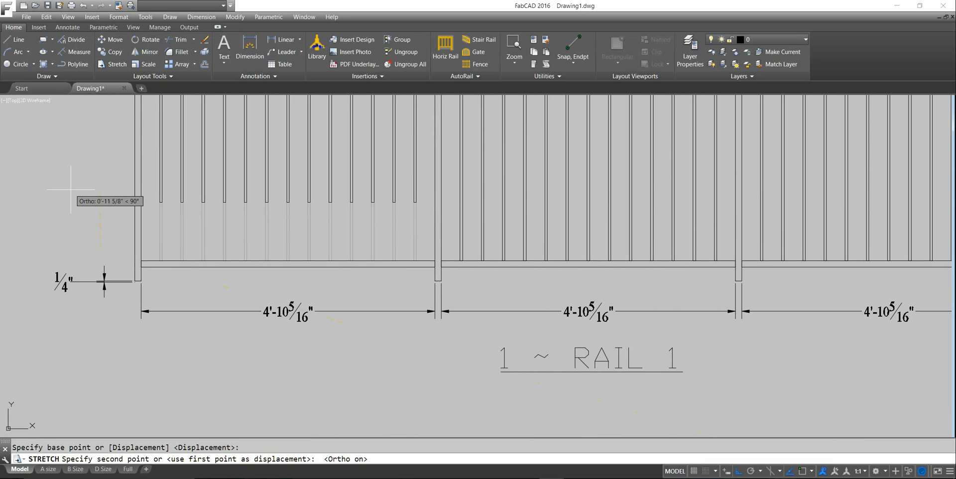
pyautogui.press('Return')
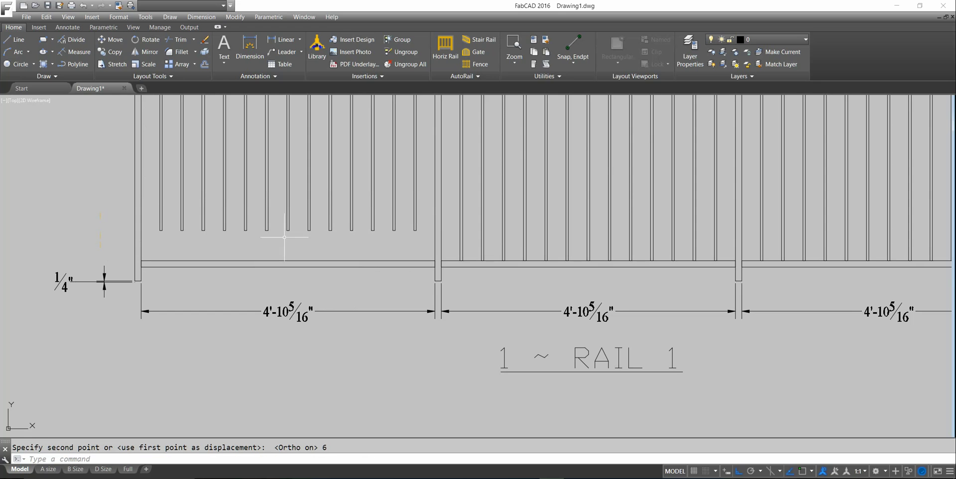
# Open the square tube list in the AutoRail material selection settings.
pyautogui.scroll(2, 289, 234)
pyautogui.scroll(-4, 294, 238)
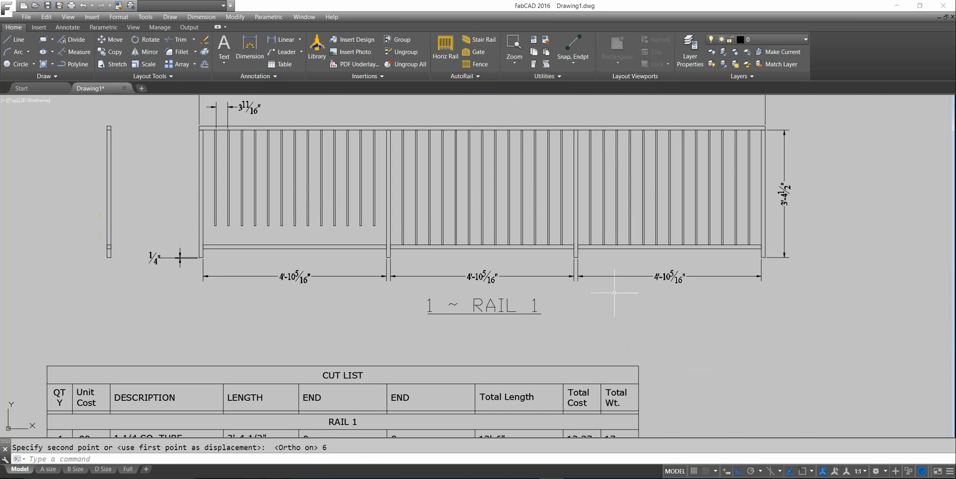
pyautogui.moveTo(614, 293); pyautogui.dragTo(660, 119, button='middle')
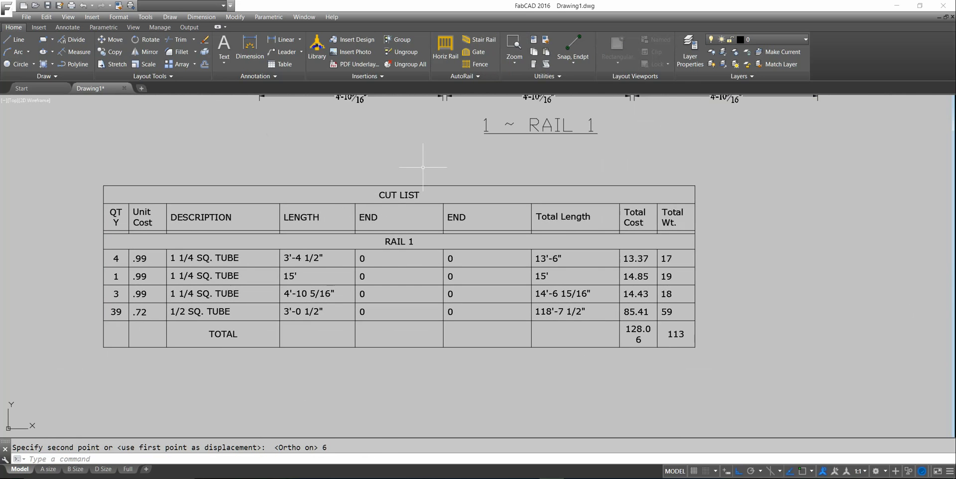
pyautogui.moveTo(423, 169)
pyautogui.mouseDown(button='middle')
pyautogui.moveTo(426, 265)
pyautogui.moveTo(416, 327)
pyautogui.mouseUp(button='middle')
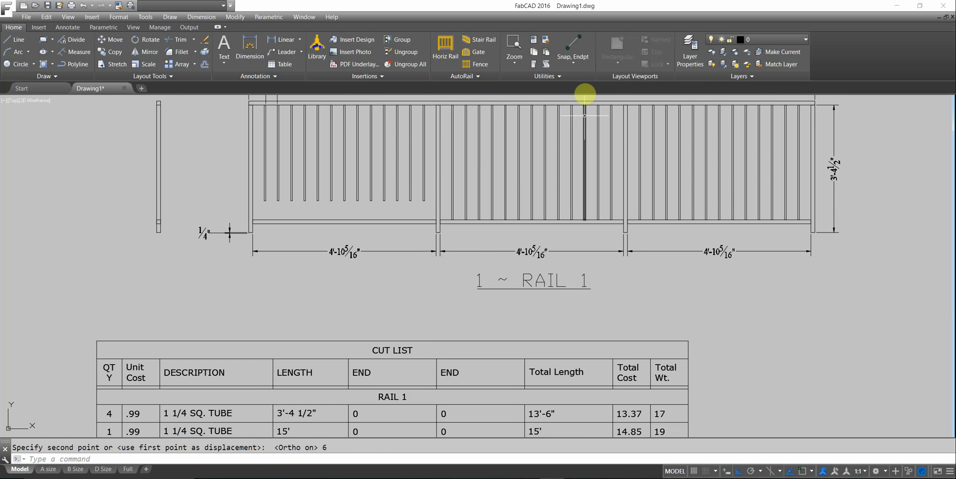
pyautogui.click(485, 78)
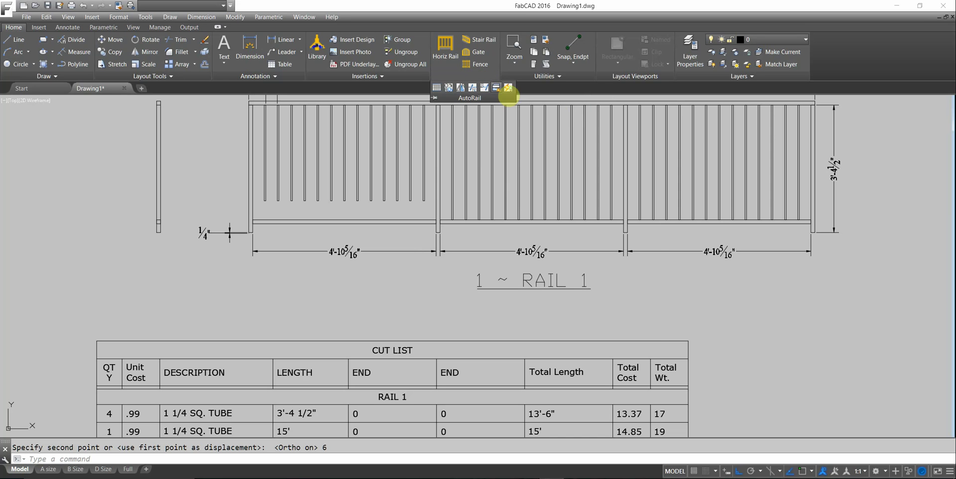
pyautogui.click(508, 87)
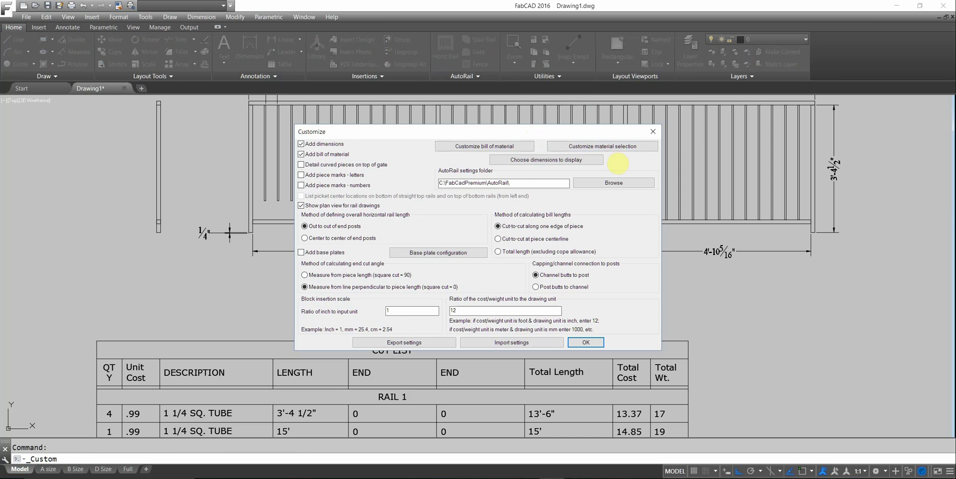
pyautogui.click(623, 149)
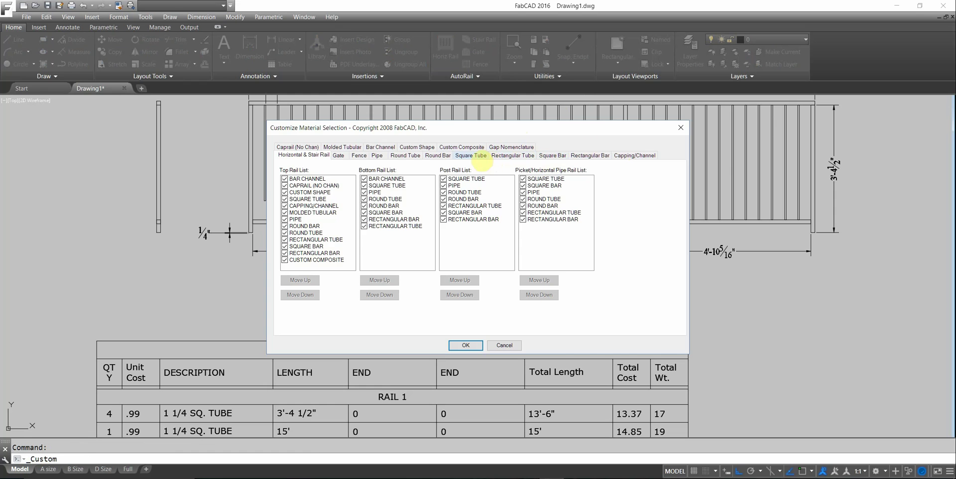
pyautogui.click(474, 155)
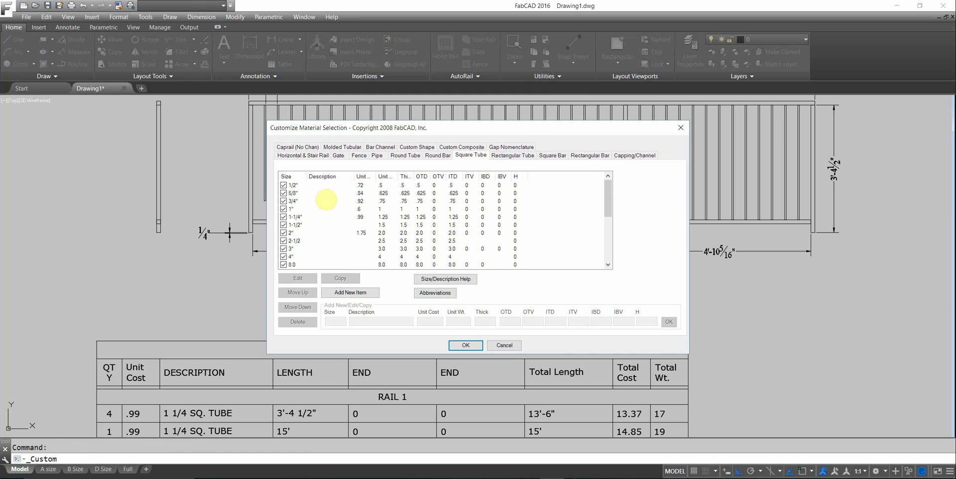
# Copy the 1-1/4" square tube item and describe the copy as 1-1/4" 6 offset.
pyautogui.click(298, 218)
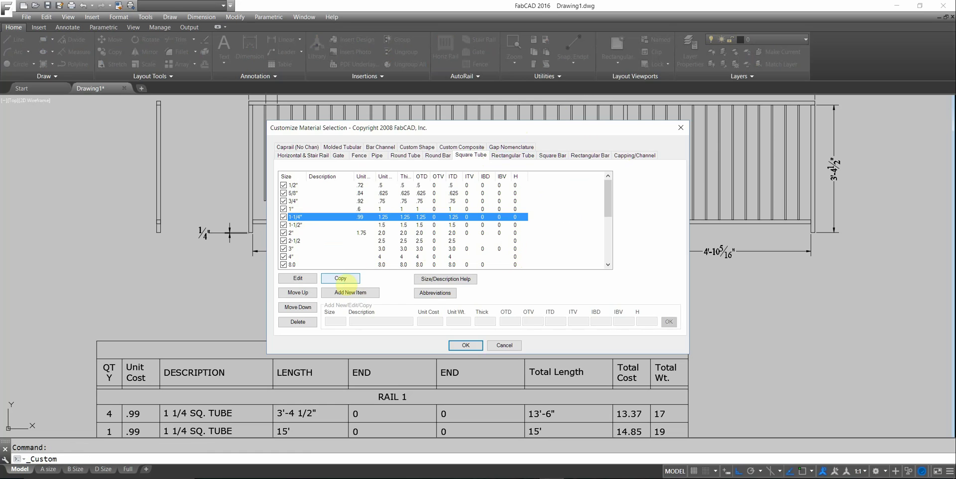
pyautogui.click(341, 278)
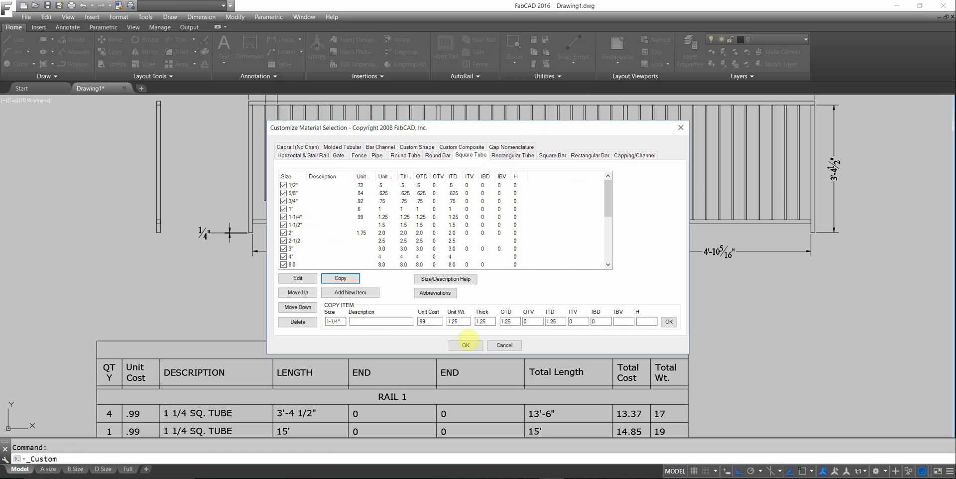
pyautogui.doubleClick(335, 322)
pyautogui.click(358, 322)
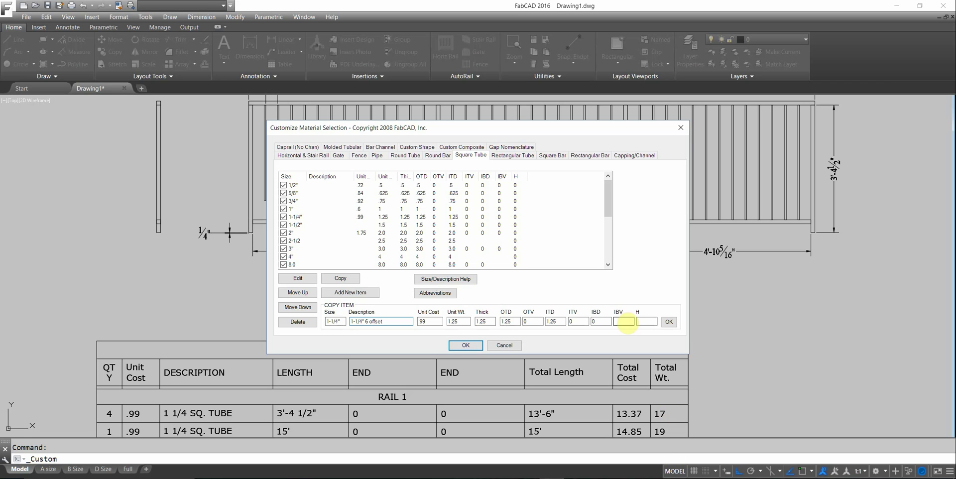
# Consult the gap nomenclature diagram and set the copied item's IBD value to 6.
pyautogui.click(512, 146)
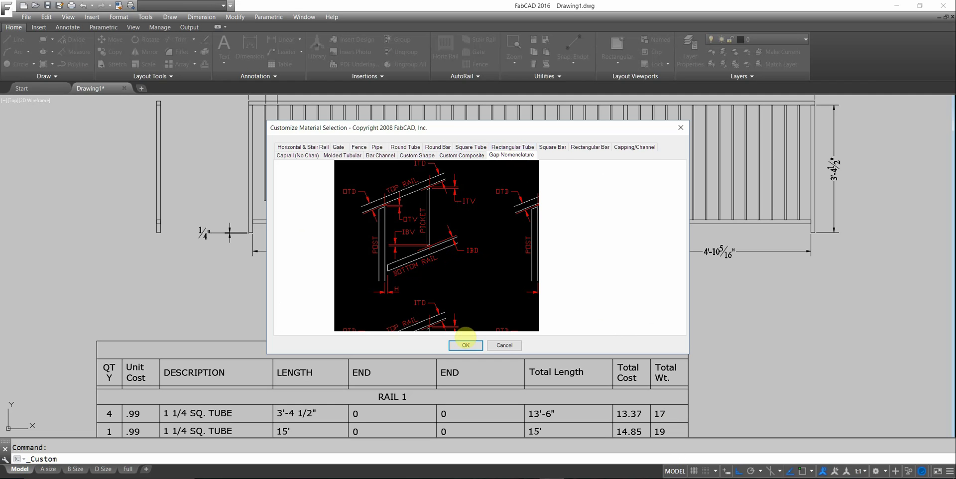
pyautogui.click(465, 345)
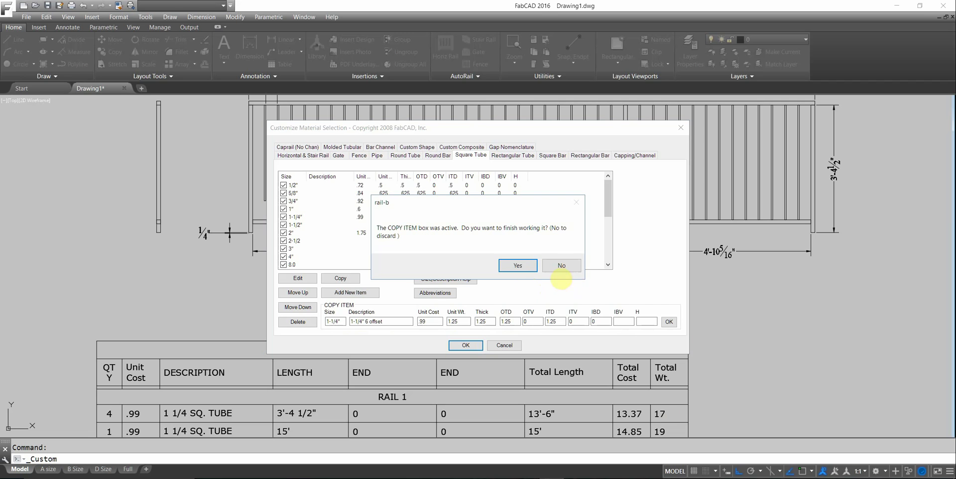
pyautogui.click(561, 265)
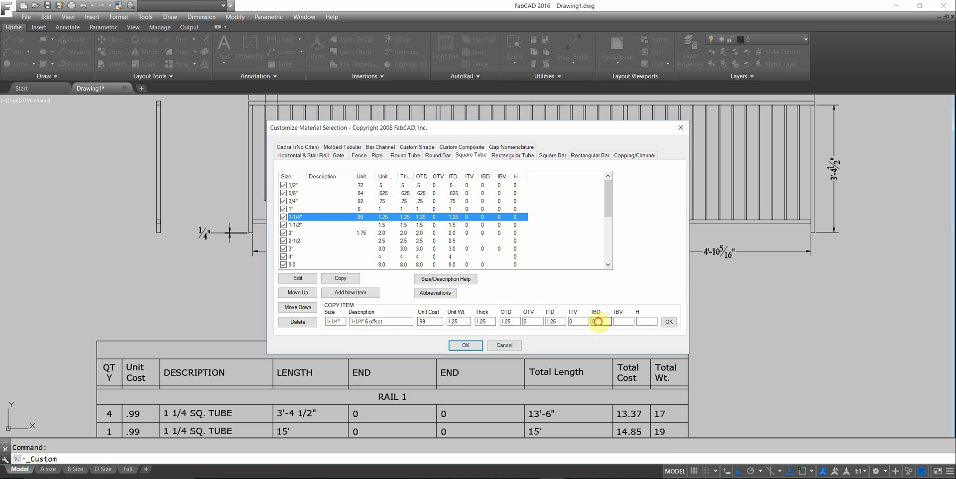
pyautogui.doubleClick(598, 321)
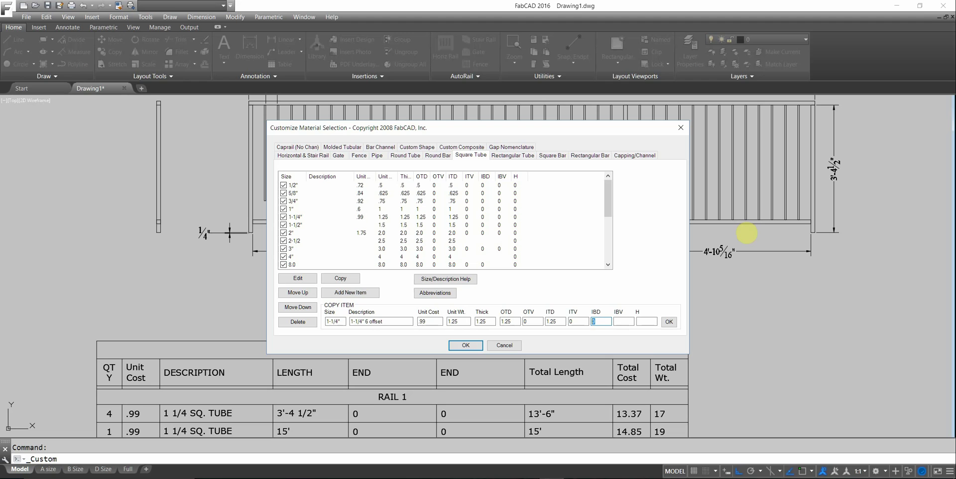
pyautogui.write('6')
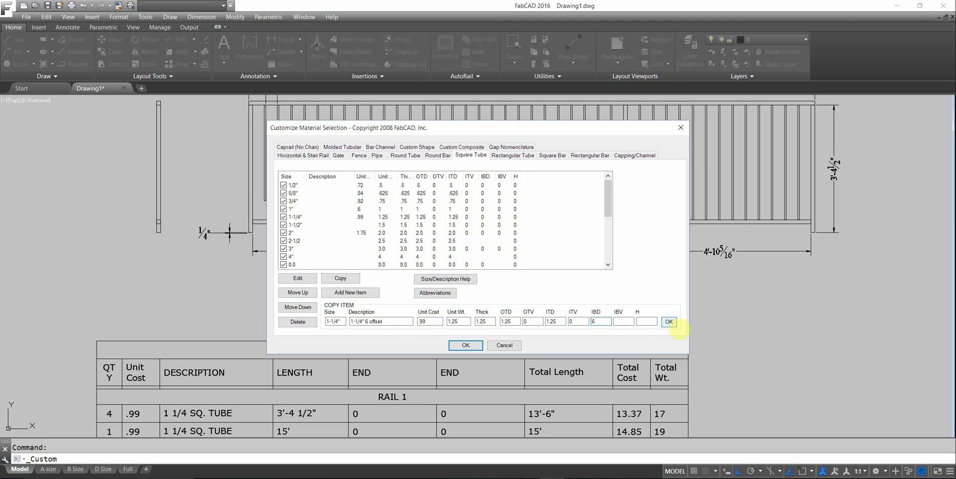
# Clear the size of the copied square tube item, keeping its 1-1/4" 6 offset description, and add it to the list.
pyautogui.click(668, 322)
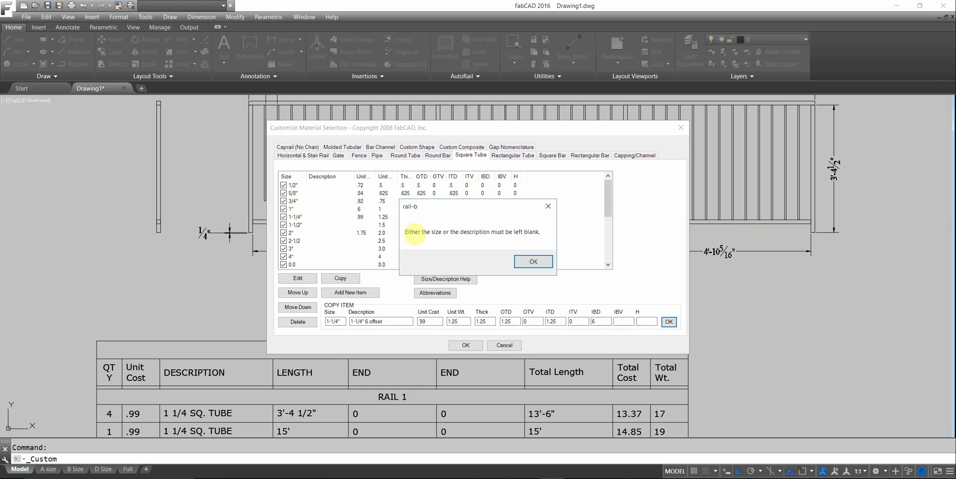
pyautogui.click(533, 262)
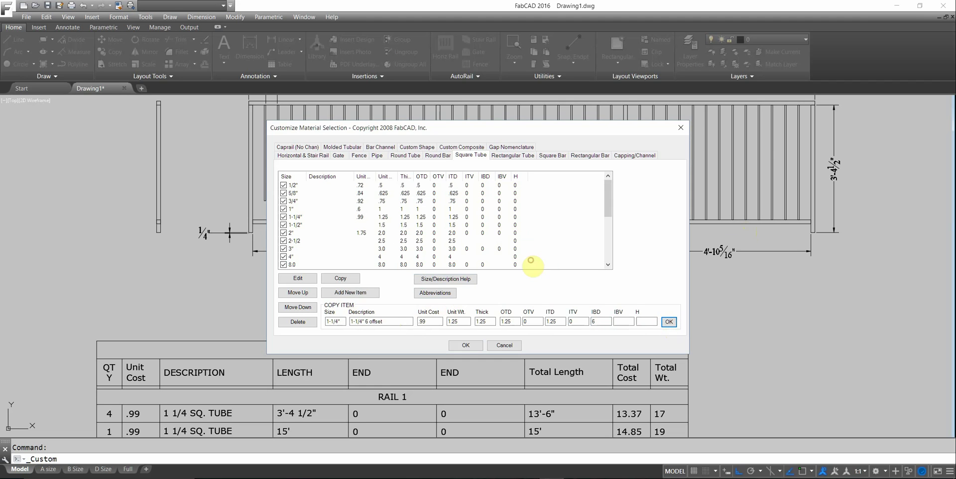
pyautogui.doubleClick(339, 321)
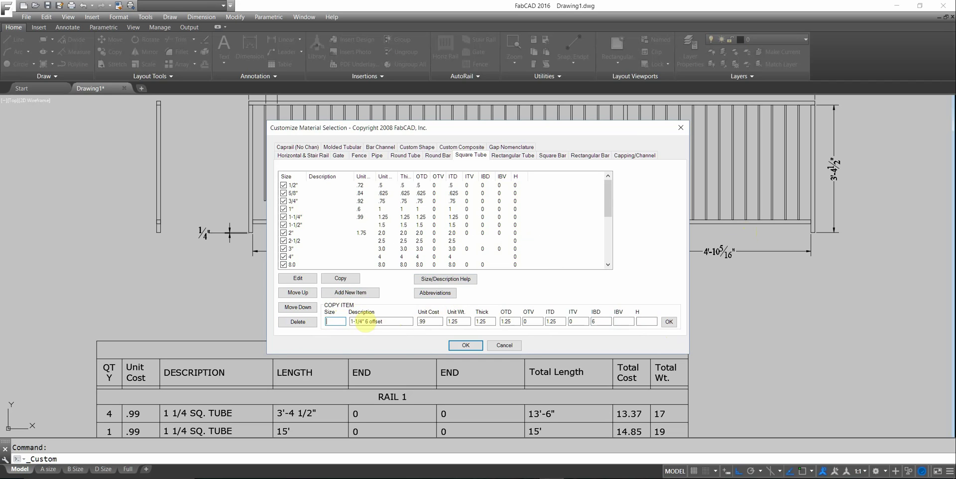
pyautogui.moveTo(608, 201); pyautogui.dragTo(607, 250)
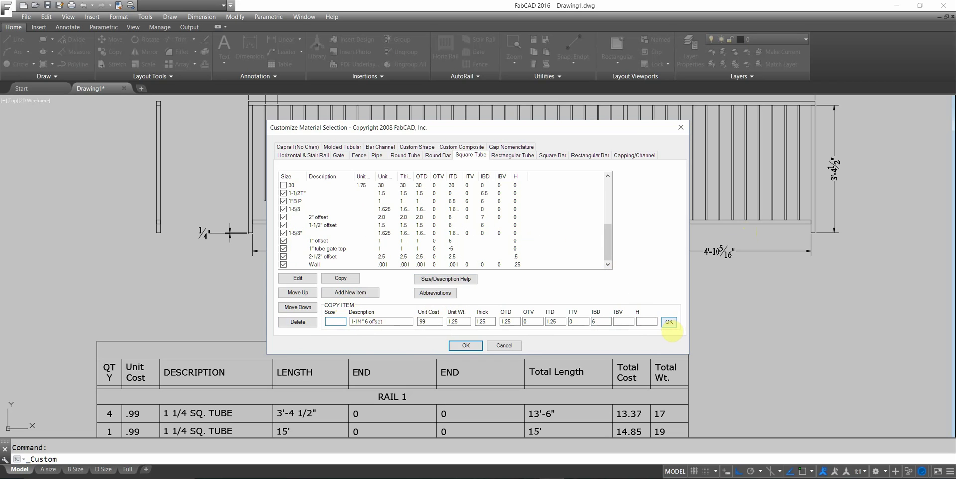
pyautogui.click(669, 321)
# Enable the new 1-1/4" 6 offset tube in the square tube list and accept the AutoRail customization settings.
pyautogui.moveTo(608, 240); pyautogui.dragTo(608, 256)
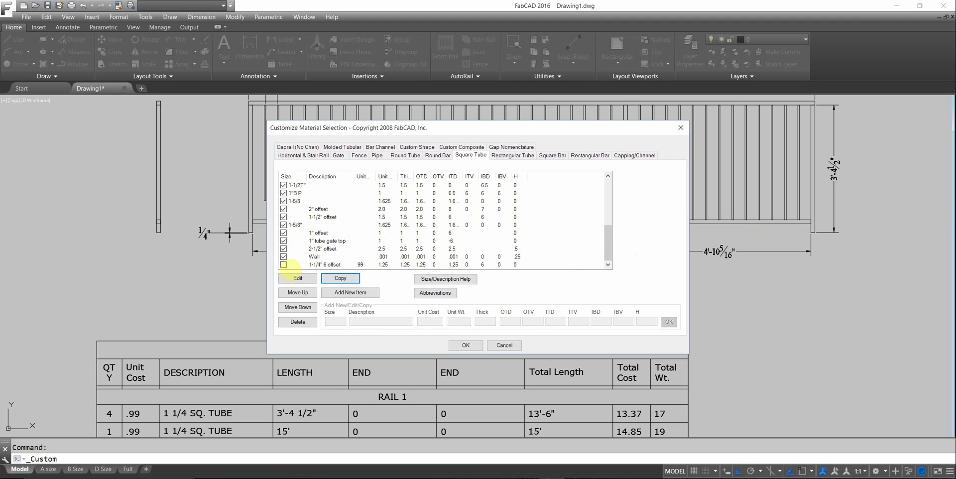
pyautogui.click(283, 264)
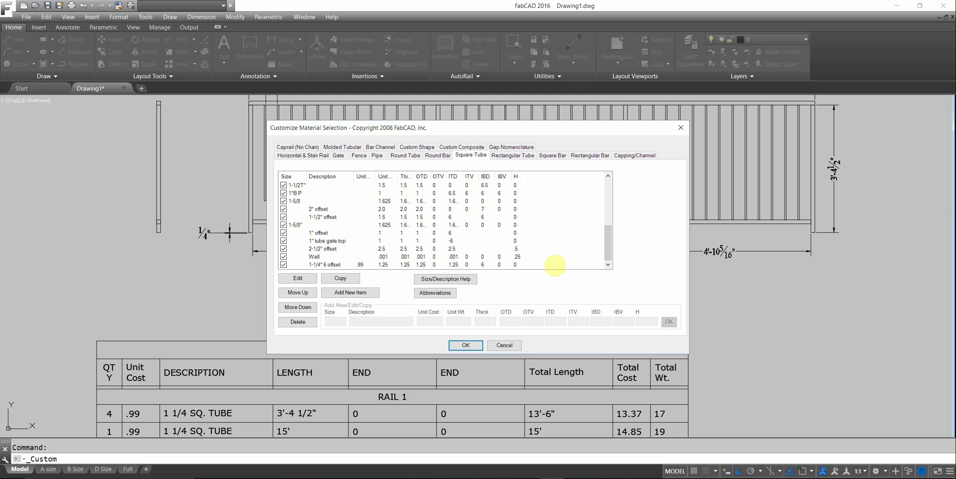
pyautogui.click(465, 345)
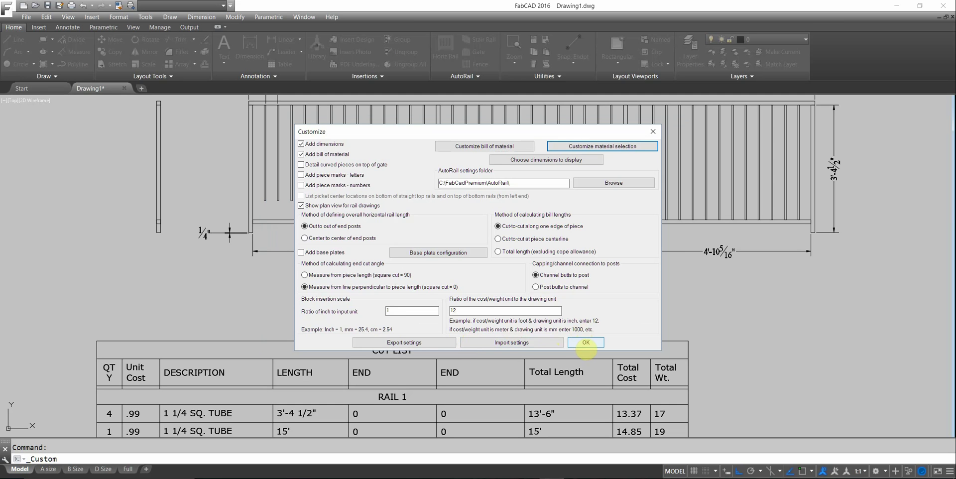
pyautogui.click(586, 342)
# Start a new horizontal rail with the default dimensions and set its bottom rail to the 1-1/4" 6 offset square tube.
pyautogui.moveTo(464, 224); pyautogui.dragTo(196, 258, button='middle')
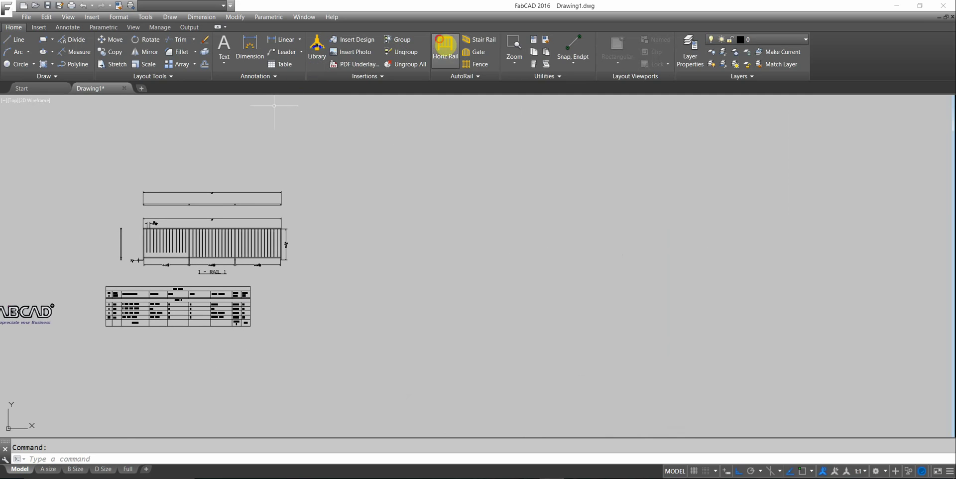
pyautogui.click(443, 46)
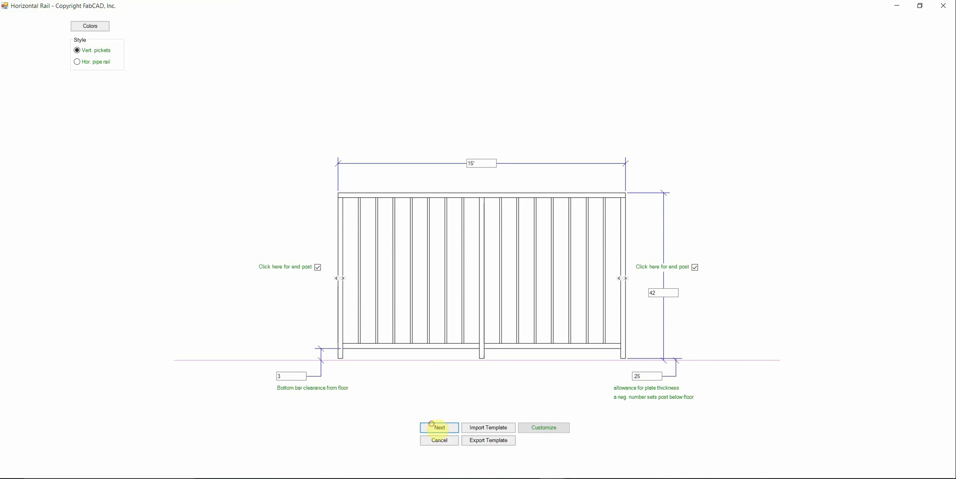
pyautogui.click(438, 427)
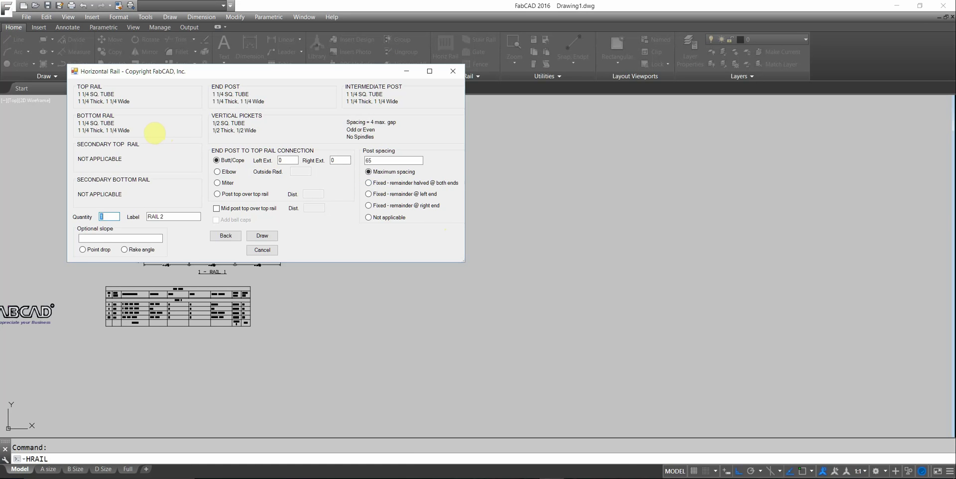
pyautogui.click(148, 127)
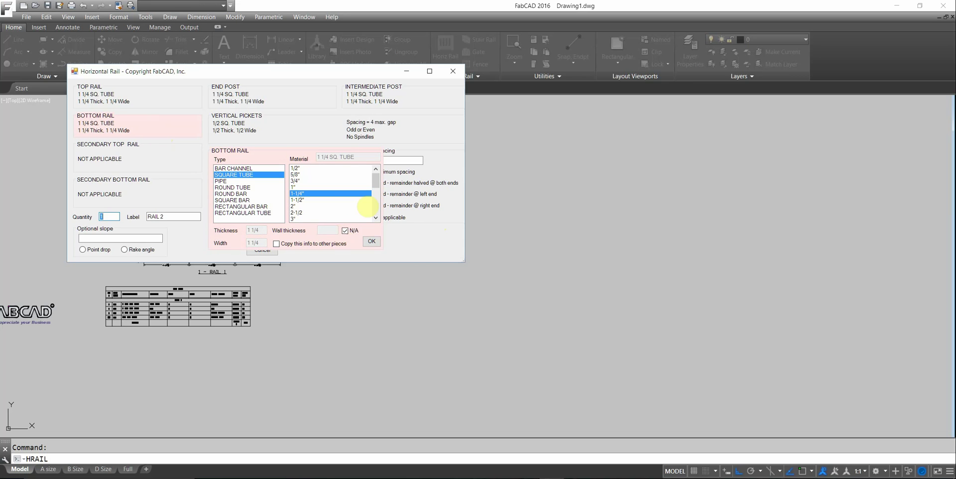
pyautogui.moveTo(377, 180); pyautogui.dragTo(385, 217)
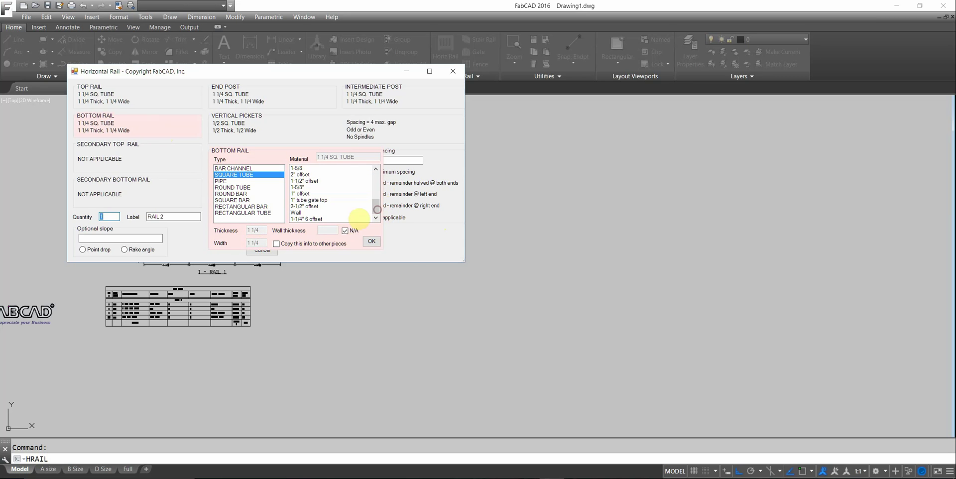
pyautogui.click(307, 219)
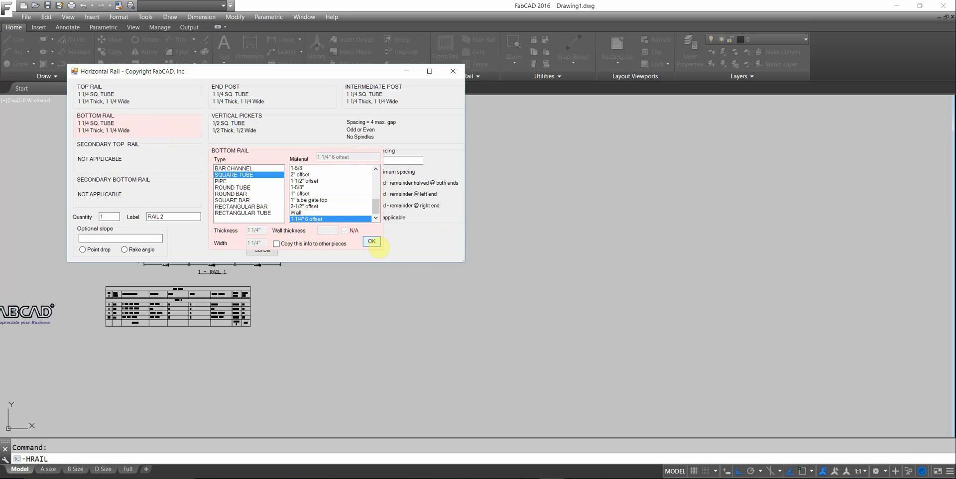
pyautogui.click(371, 241)
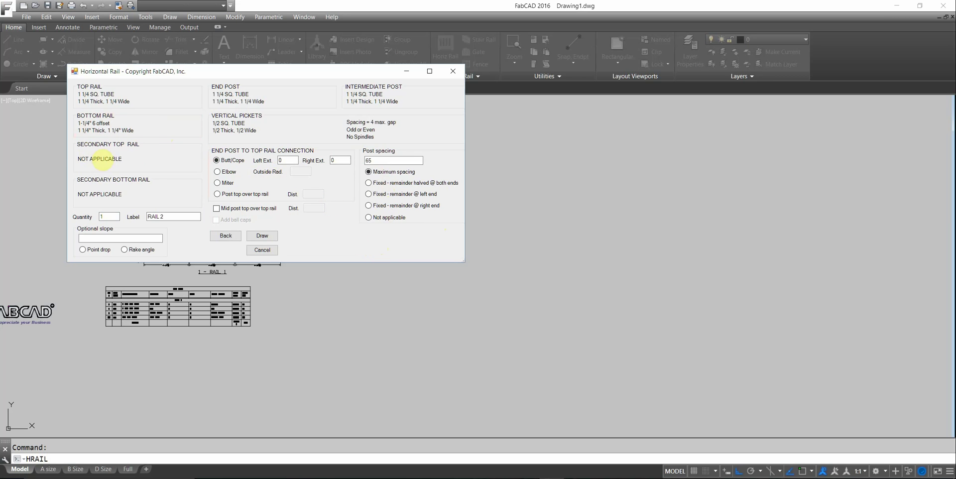
# Add a 1-1/4" square tube secondary bottom rail with a 4.75 offset and wall thickness not applicable.
pyautogui.click(138, 191)
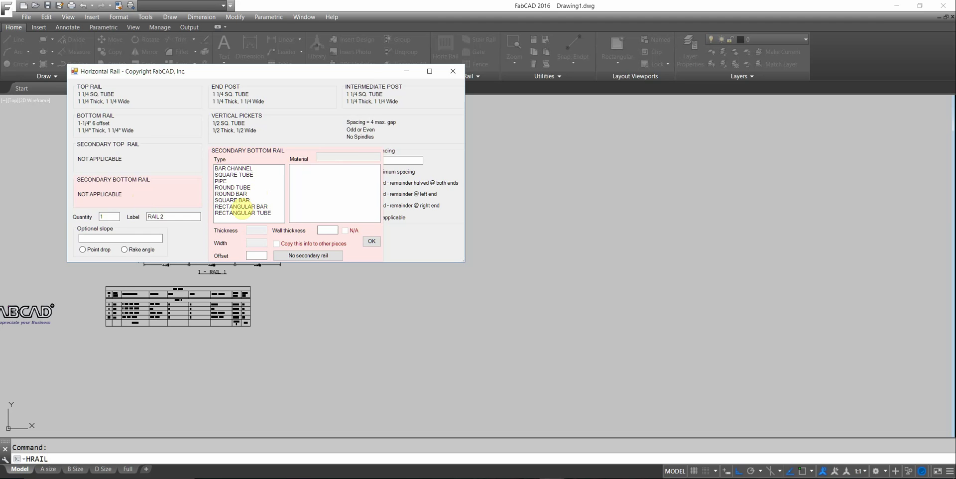
pyautogui.click(252, 176)
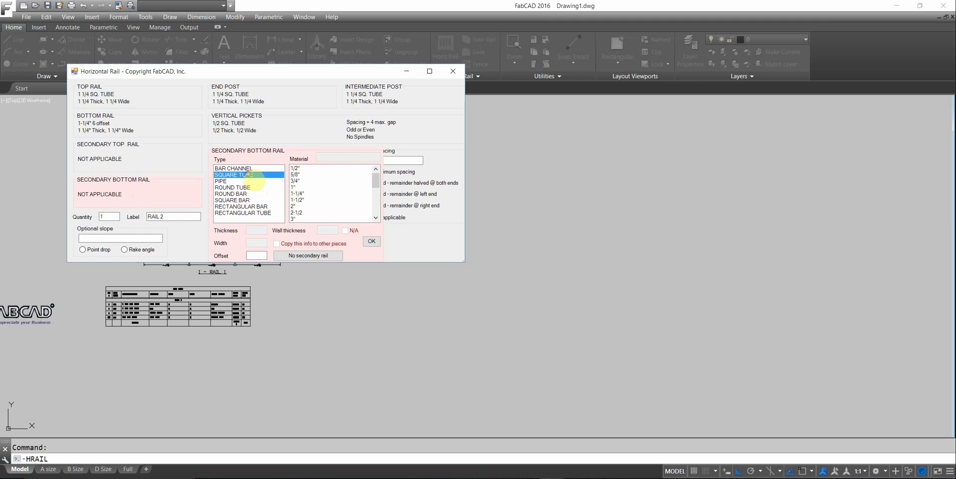
pyautogui.click(299, 193)
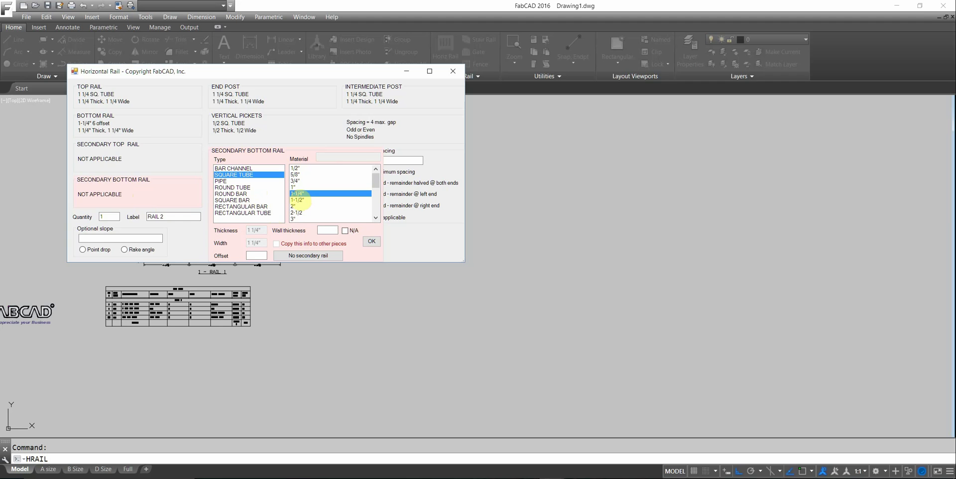
pyautogui.click(257, 257)
pyautogui.click(371, 241)
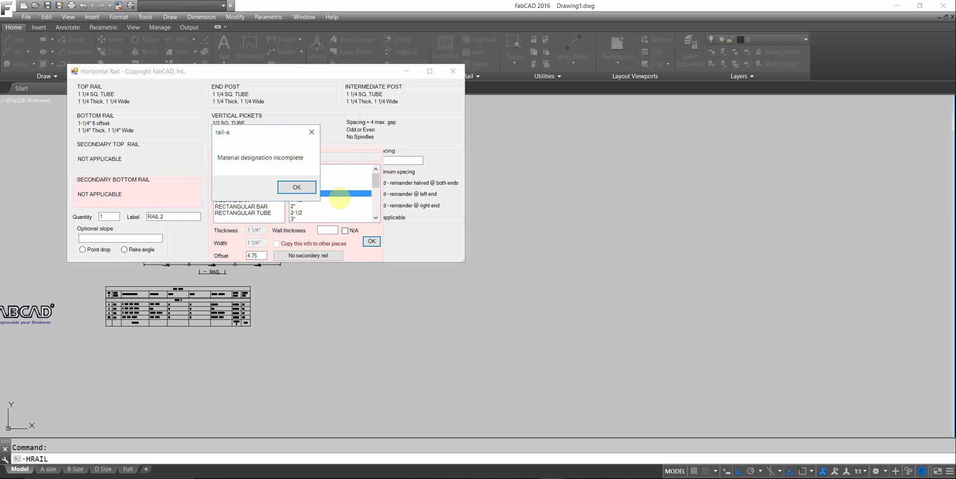
pyautogui.click(298, 187)
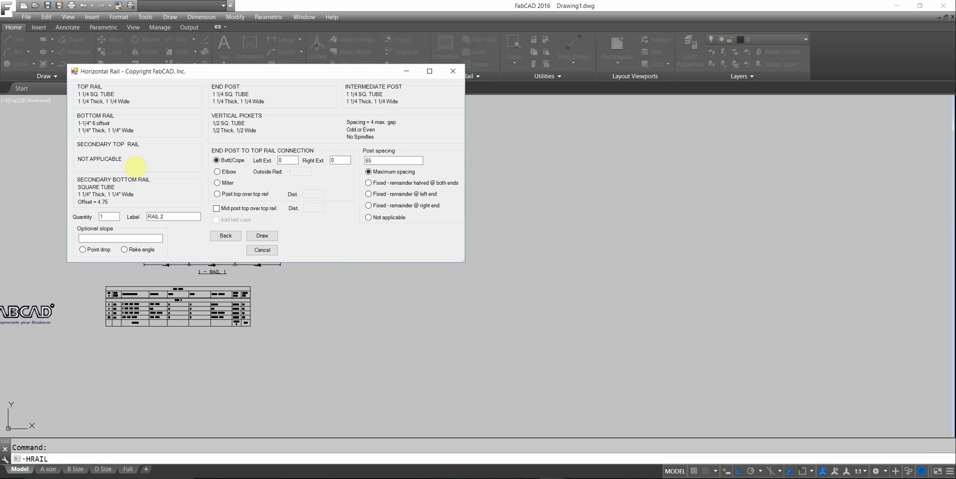
pyautogui.click(141, 193)
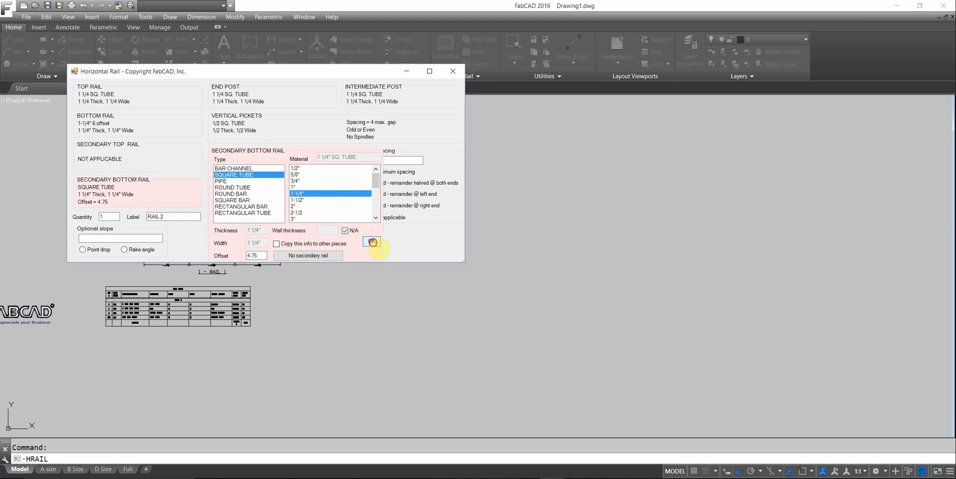
pyautogui.click(371, 241)
# Draw Rail 2 and place it in the empty area to the right of Rail 1.
pyautogui.click(272, 237)
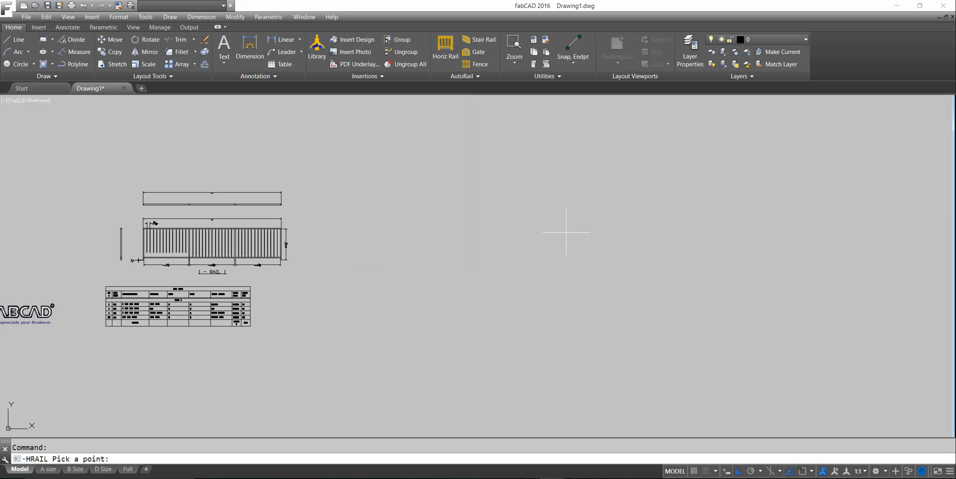
pyautogui.click(517, 270)
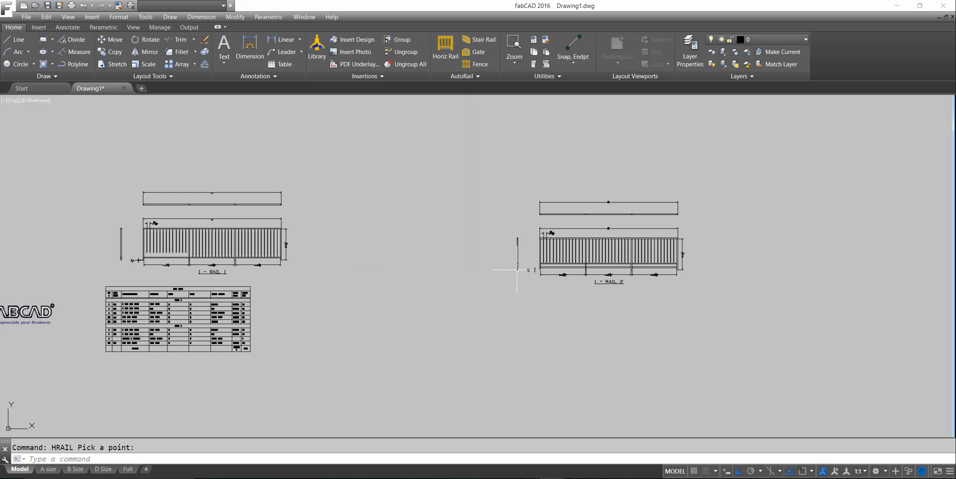
pyautogui.click(674, 293)
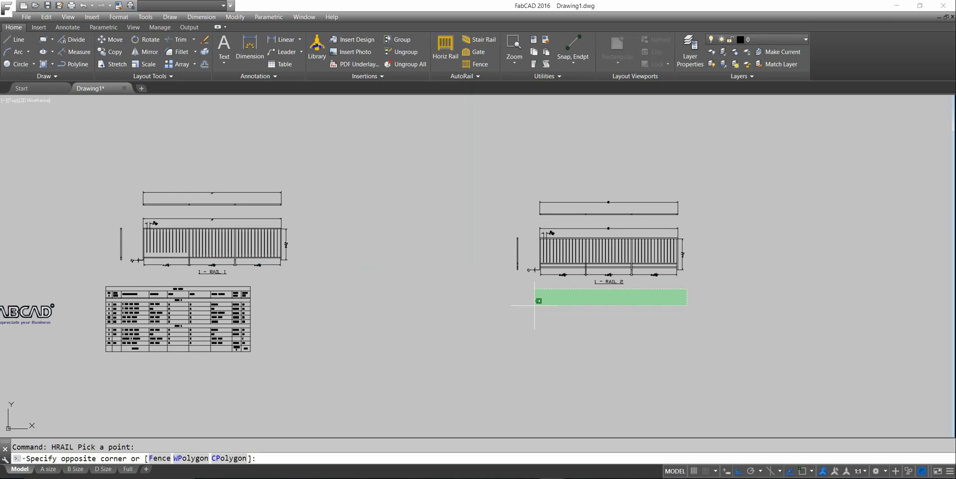
pyautogui.click(261, 363)
# Examine the picket ends and the two bottom rails across all three sections of Rail 2.
pyautogui.scroll(2, 560, 259)
pyautogui.scroll(5, 560, 259)
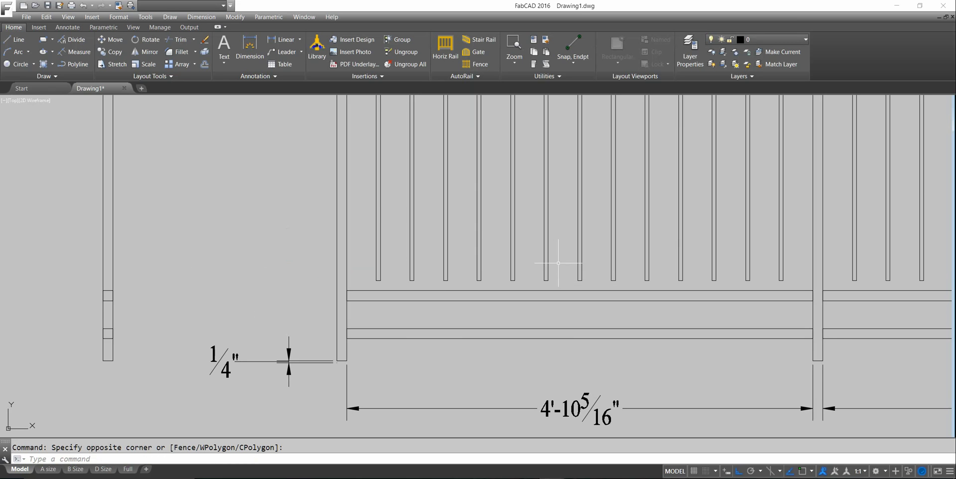
pyautogui.scroll(-2, 562, 305)
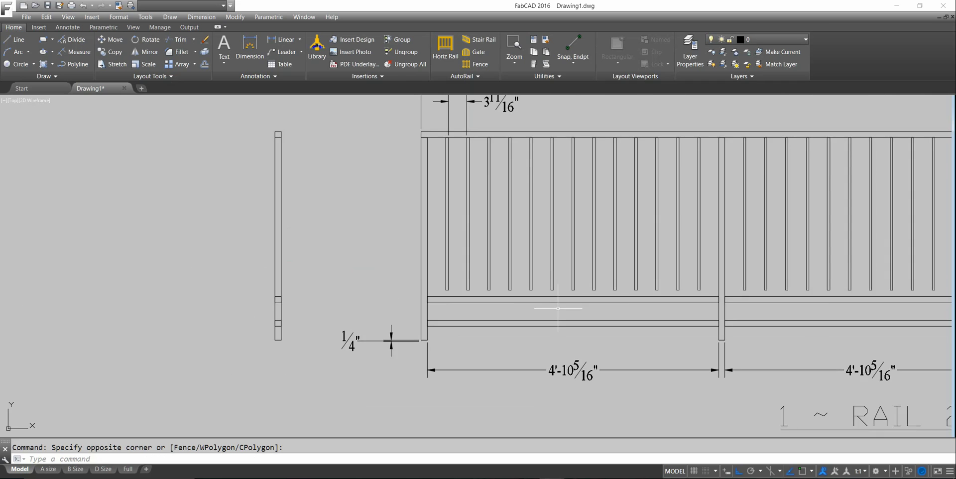
pyautogui.scroll(2, 560, 308)
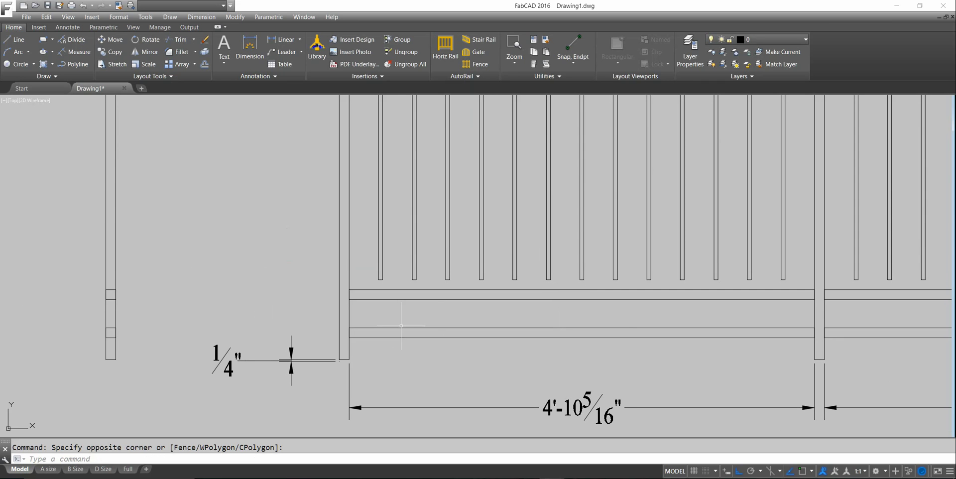
pyautogui.scroll(-2, 398, 274)
pyautogui.moveTo(842, 268)
pyautogui.mouseDown(button='middle')
pyautogui.moveTo(685, 263)
pyautogui.moveTo(397, 282)
pyautogui.mouseUp(button='middle')
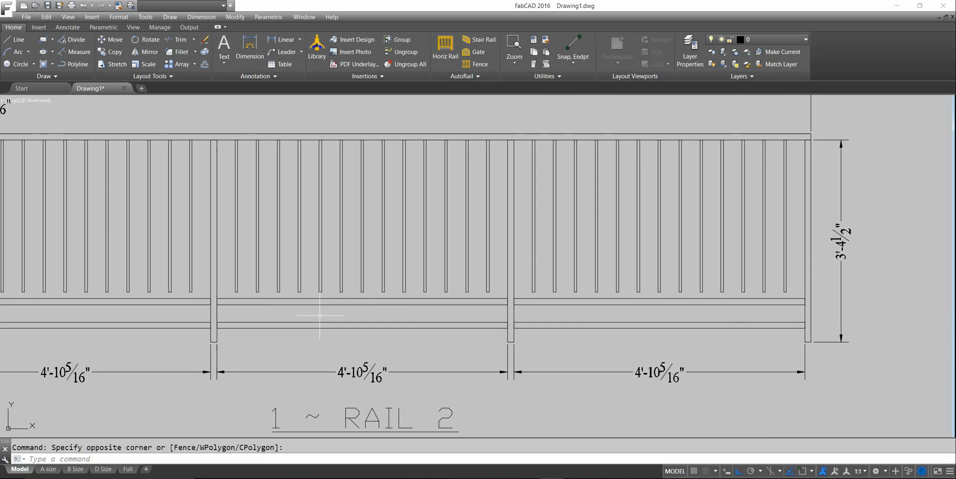
pyautogui.moveTo(320, 315); pyautogui.dragTo(655, 316, button='middle')
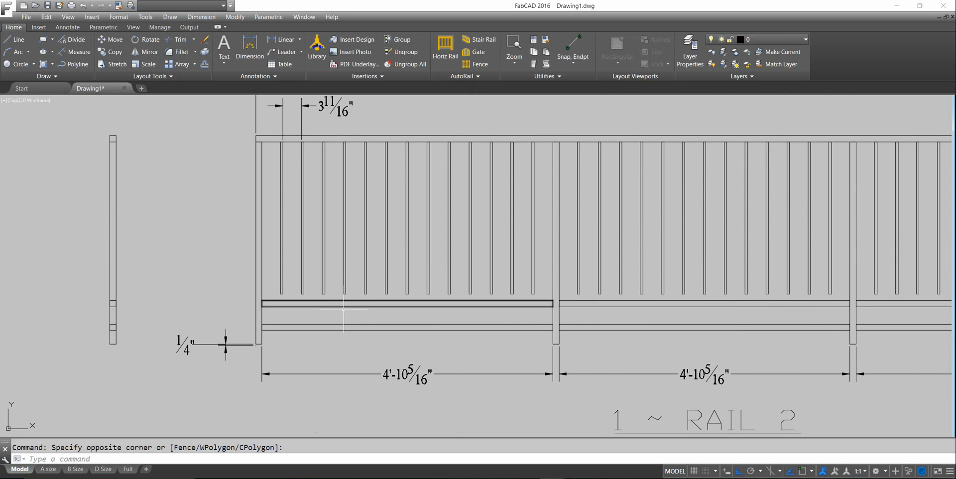
# With object snap on, dimension the vertical gap between the first picket's lower end and the upper bottom rail of Rail 2.
pyautogui.scroll(3, 371, 307)
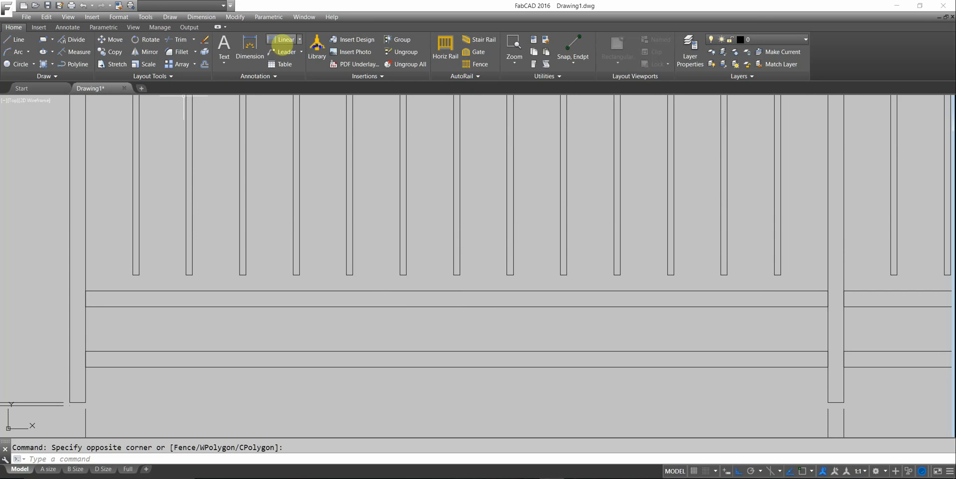
pyautogui.click(250, 50)
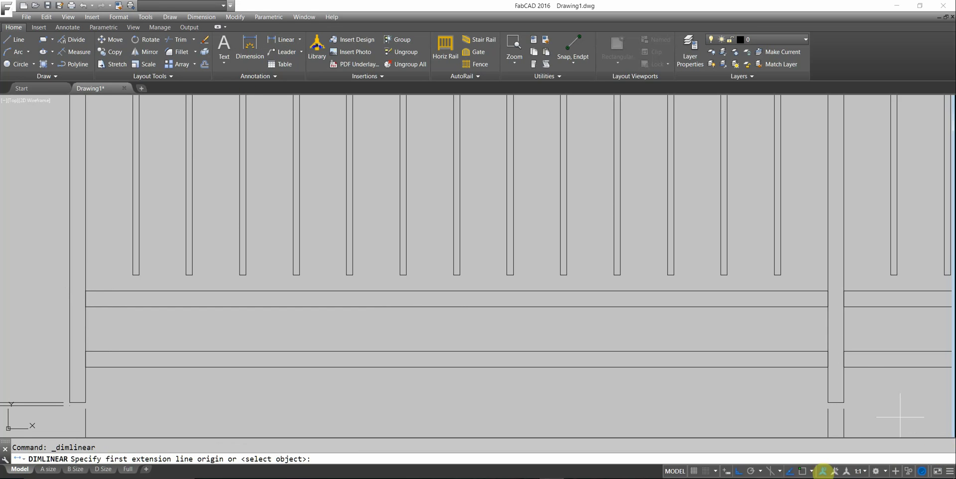
pyautogui.click(801, 470)
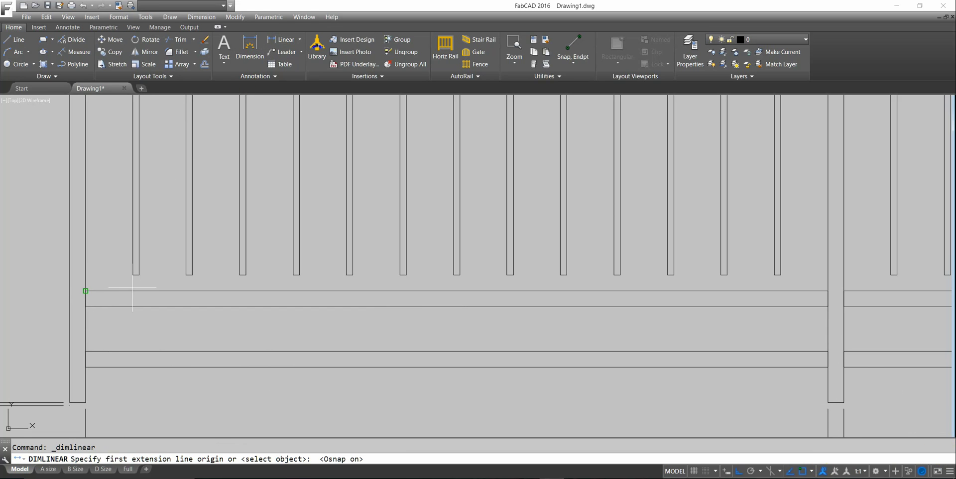
pyautogui.click(104, 290)
pyautogui.click(131, 274)
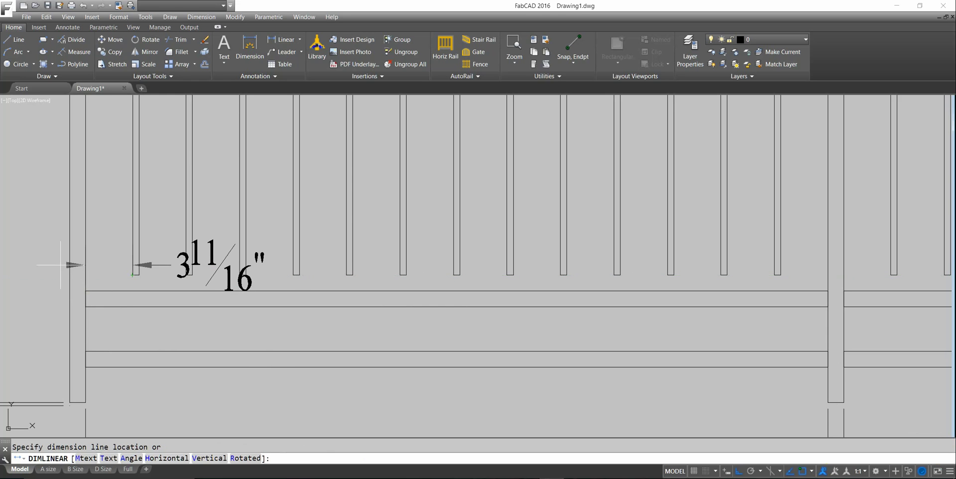
pyautogui.click(180, 306)
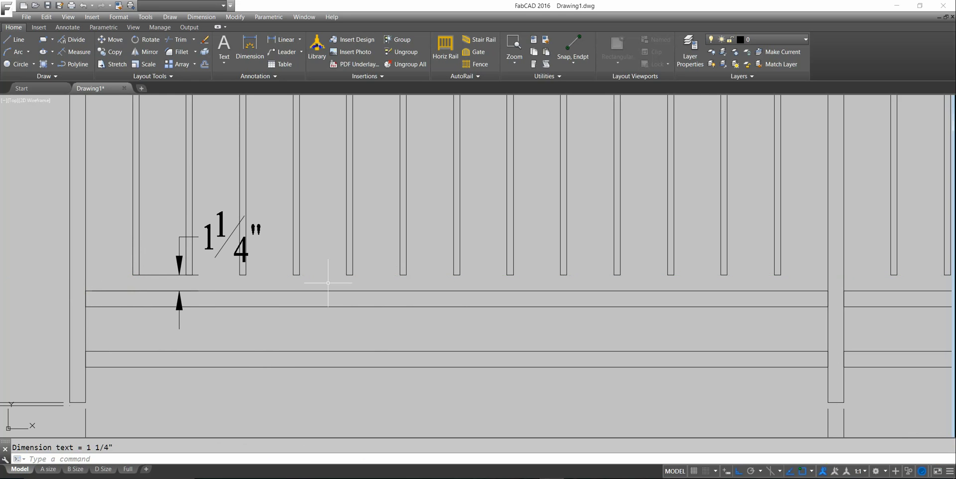
pyautogui.scroll(-6, 462, 298)
pyautogui.scroll(-2, 461, 297)
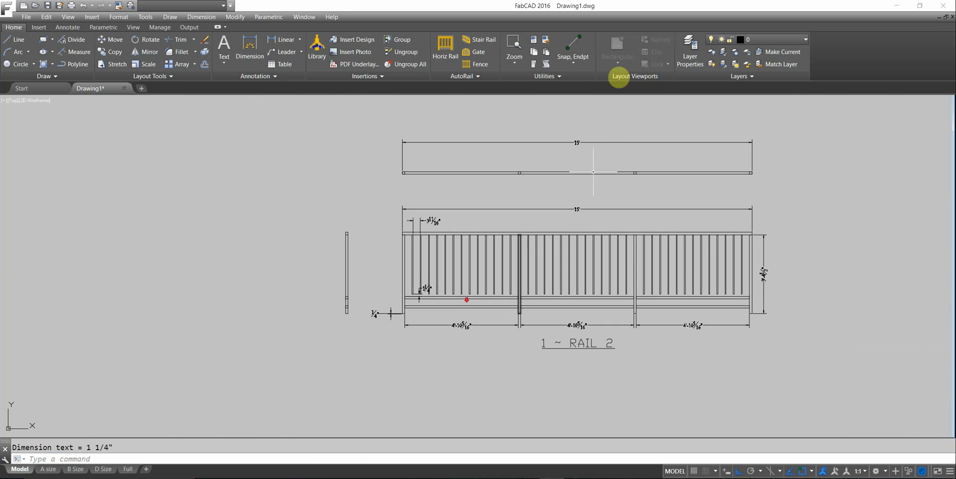
pyautogui.scroll(-6, 451, 262)
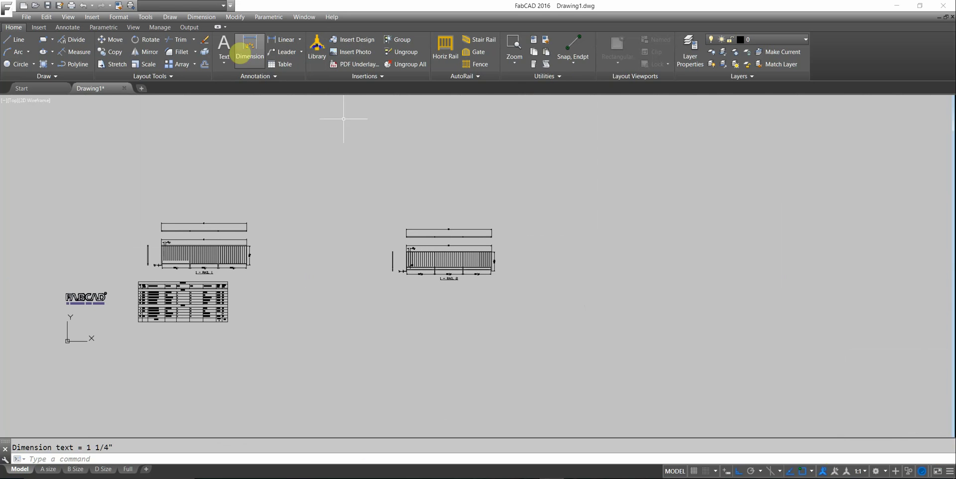
# Erase the Rail 2 drawing, including its plan view, side view and all dimensions.
pyautogui.click(204, 39)
pyautogui.click(536, 315)
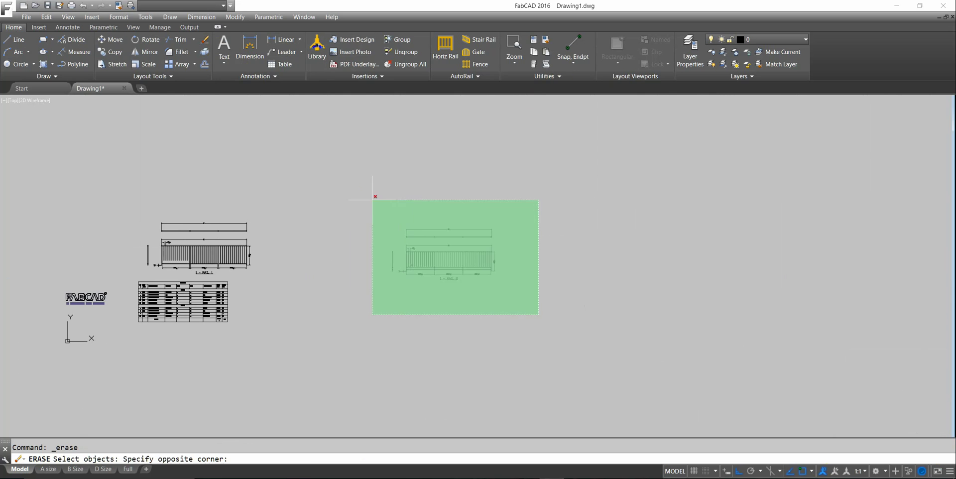
pyautogui.click(374, 198)
pyautogui.press('Return')
# Redraw Rail 2 with the secondary bottom rail offset set to 6 and place it in the empty area to the right of Rail 1.
pyautogui.scroll(5, 179, 289)
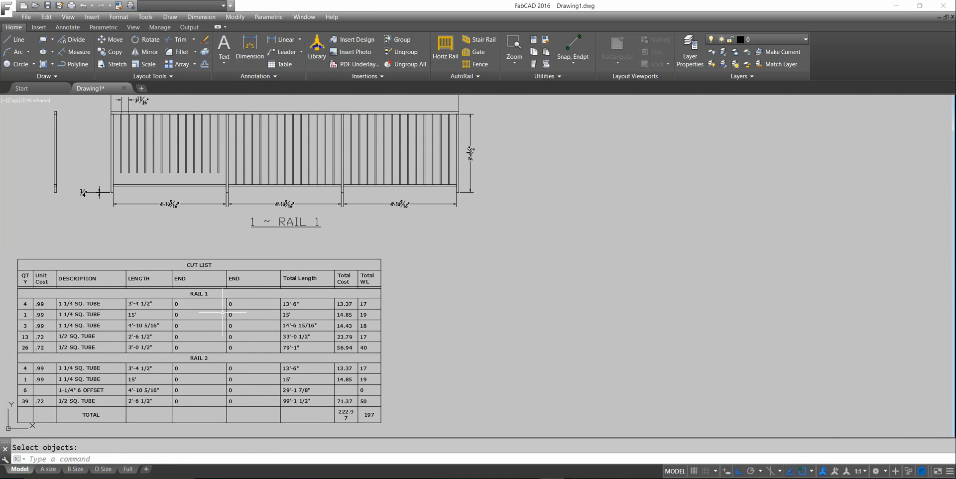
pyautogui.moveTo(180, 288); pyautogui.dragTo(390, 199, button='middle')
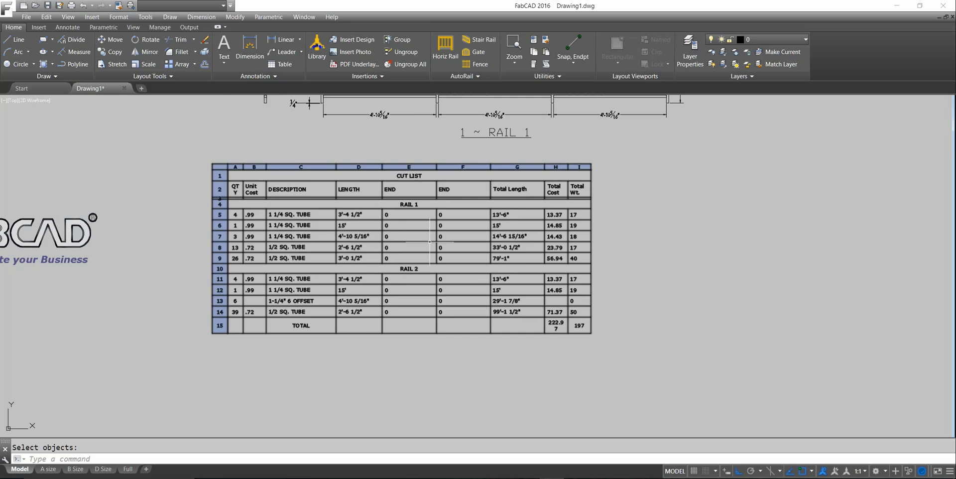
pyautogui.scroll(-5, 400, 174)
pyautogui.moveTo(433, 245); pyautogui.dragTo(137, 305, button='middle')
pyautogui.scroll(-2, 137, 305)
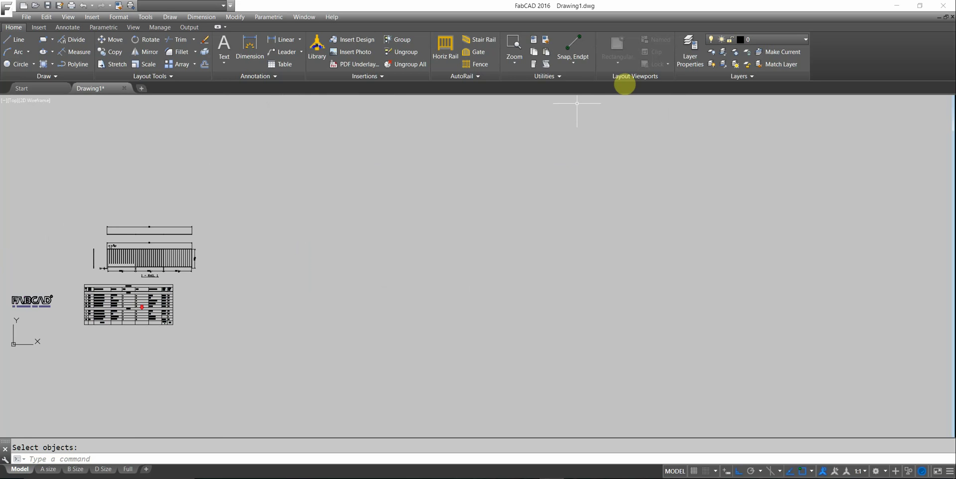
pyautogui.click(446, 47)
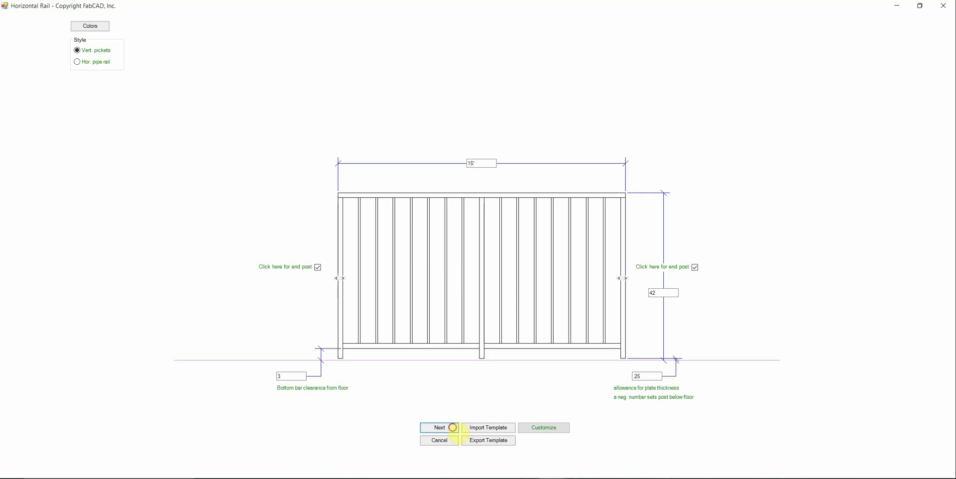
pyautogui.click(453, 427)
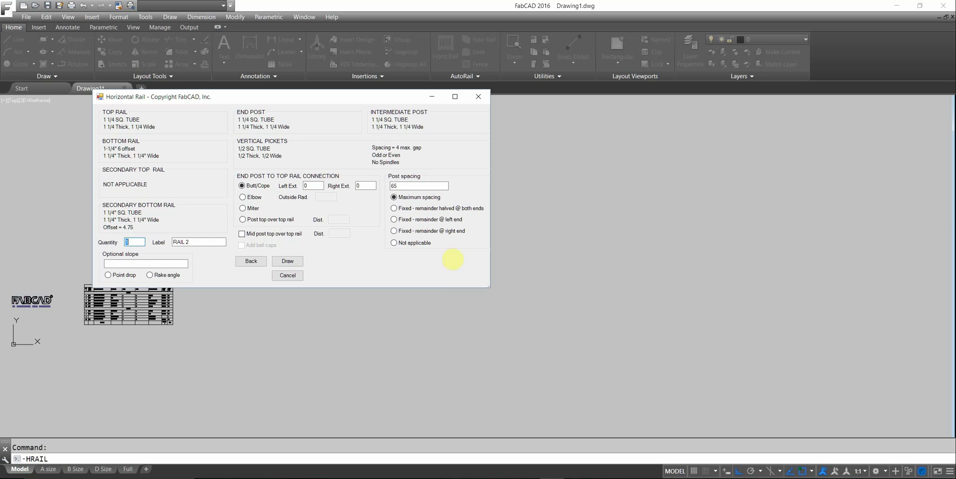
pyautogui.click(173, 212)
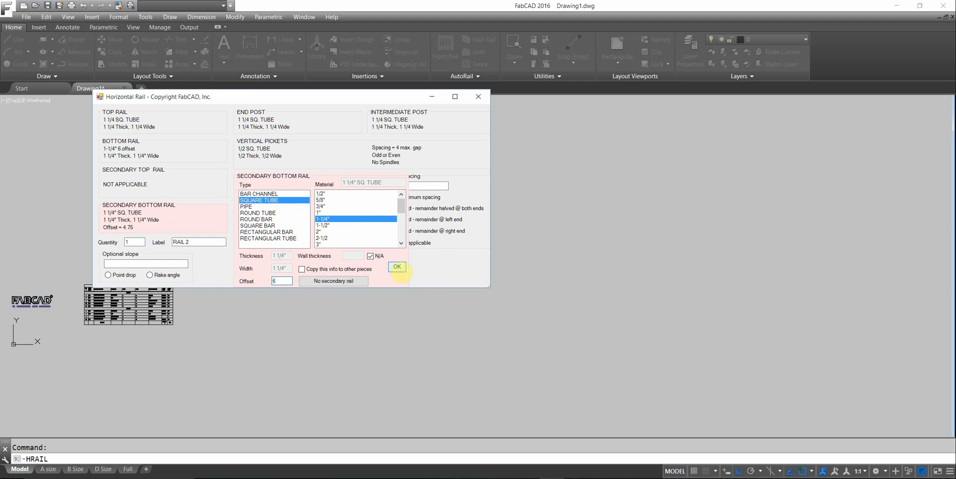
pyautogui.click(397, 267)
pyautogui.click(297, 260)
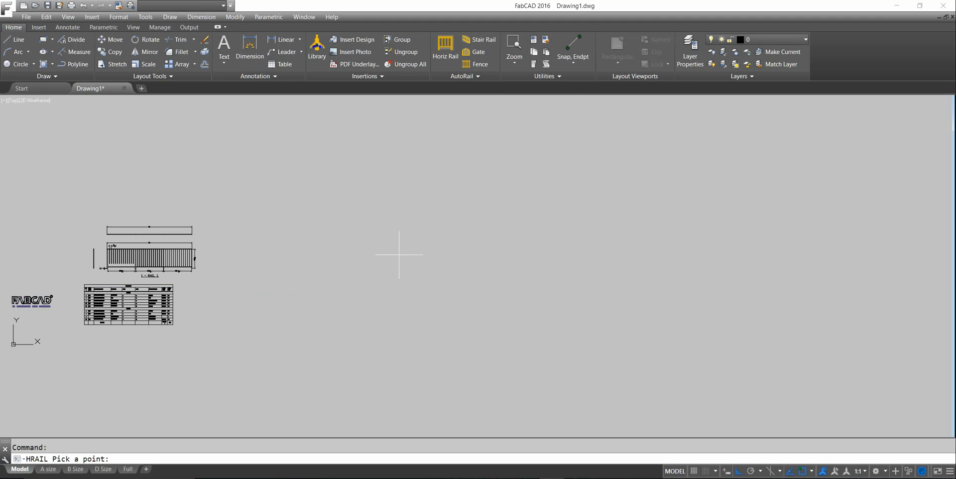
pyautogui.click(450, 262)
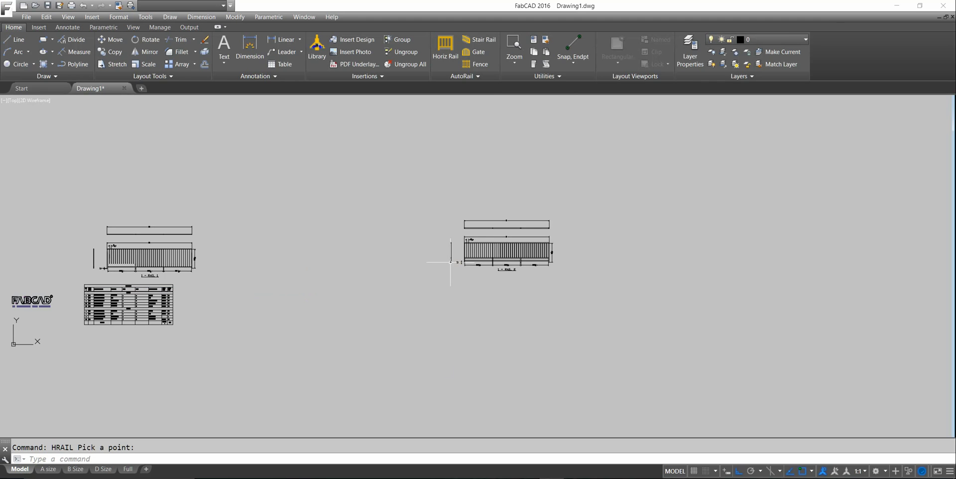
# Examine the two bottom rails, picket ends and picket spacing of the redrawn Rail 2.
pyautogui.scroll(5, 132, 308)
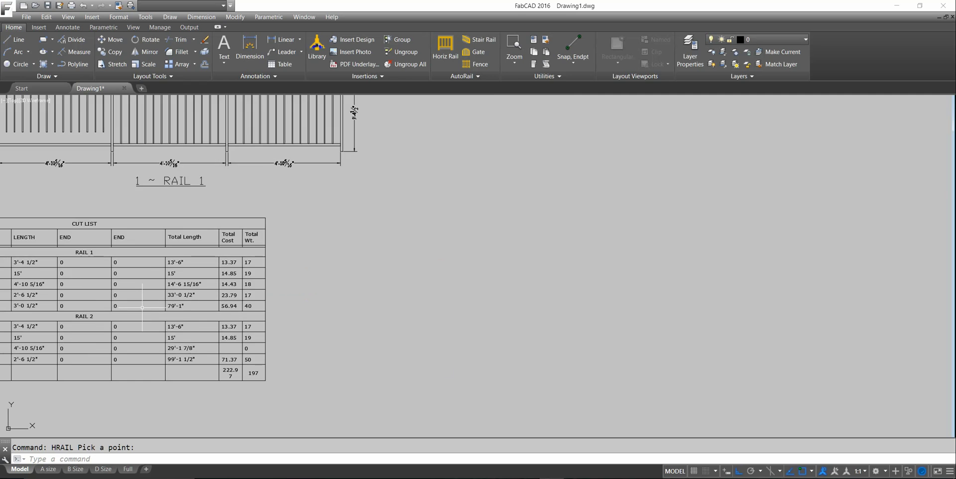
pyautogui.scroll(-3, 118, 330)
pyautogui.scroll(10, 647, 253)
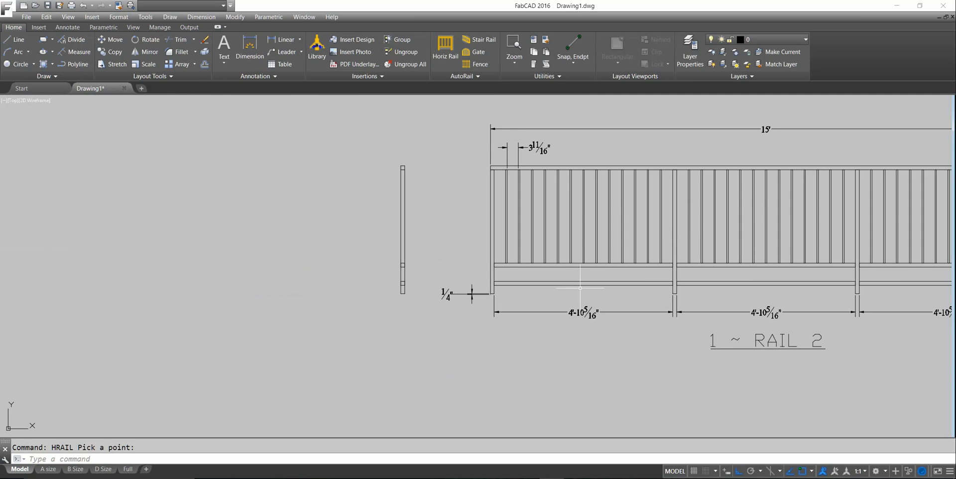
pyautogui.moveTo(630, 267); pyautogui.dragTo(380, 271, button='middle')
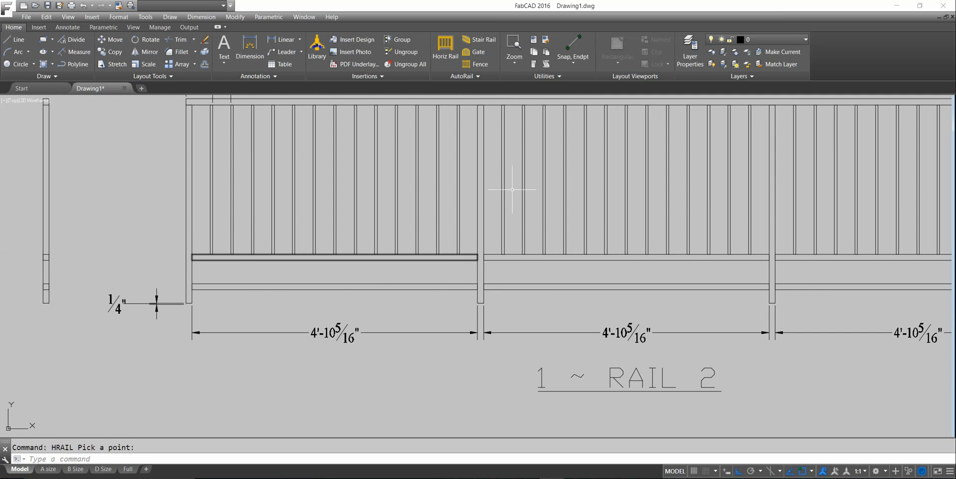
pyautogui.scroll(-4, 633, 264)
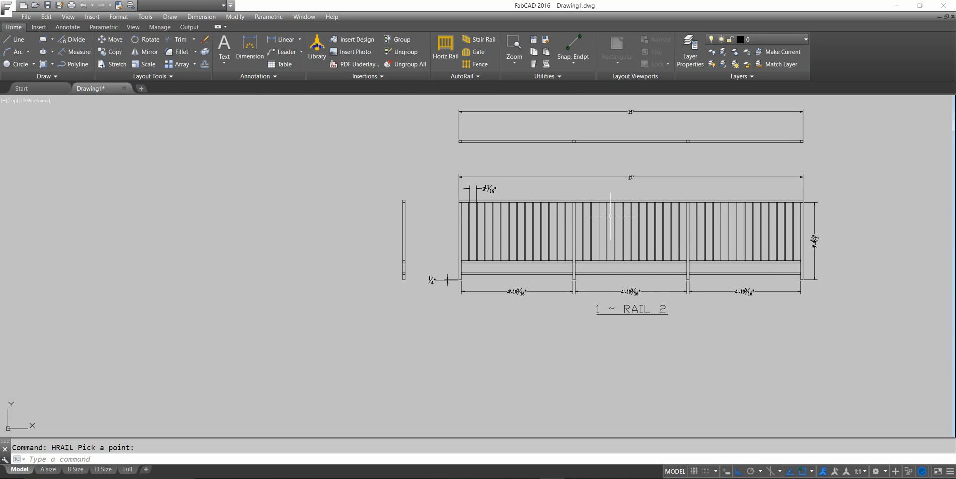
pyautogui.scroll(5, 475, 203)
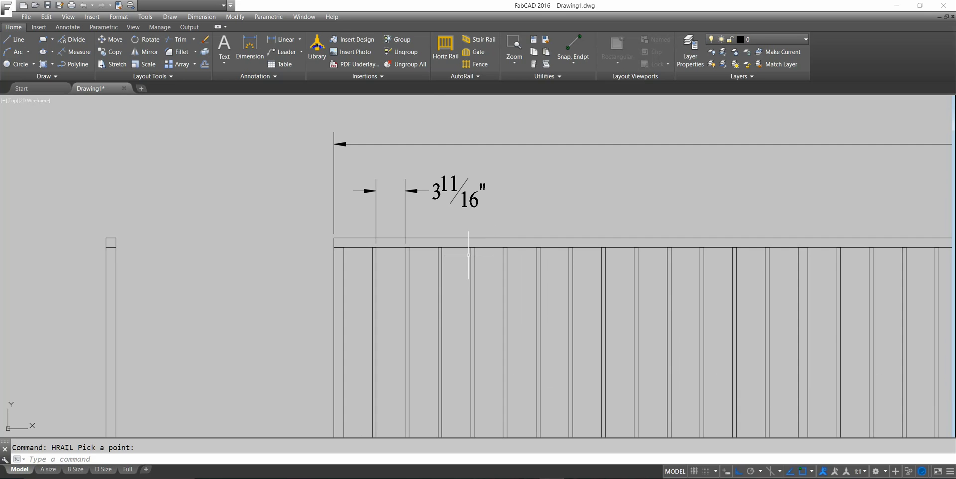
pyautogui.scroll(-6, 487, 262)
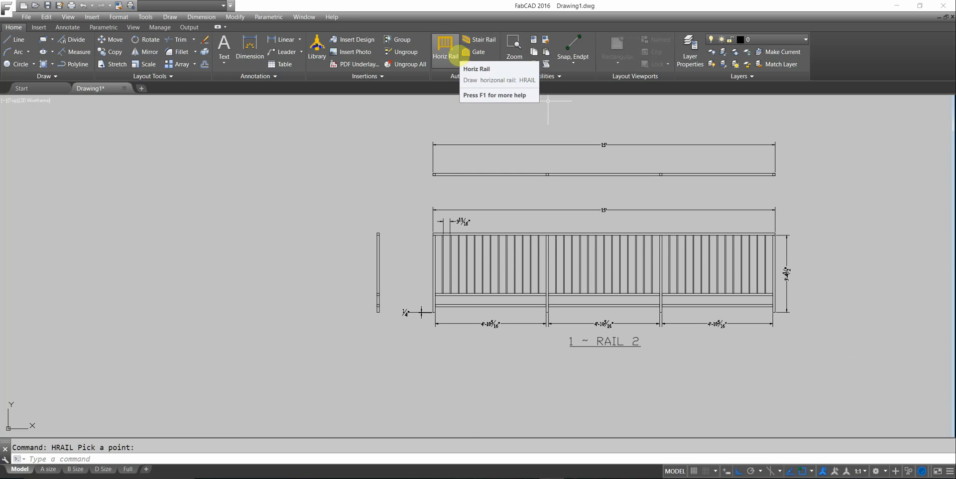
# Start another horizontal rail from the Coped pipe rail template and accept its dimensions.
pyautogui.click(446, 45)
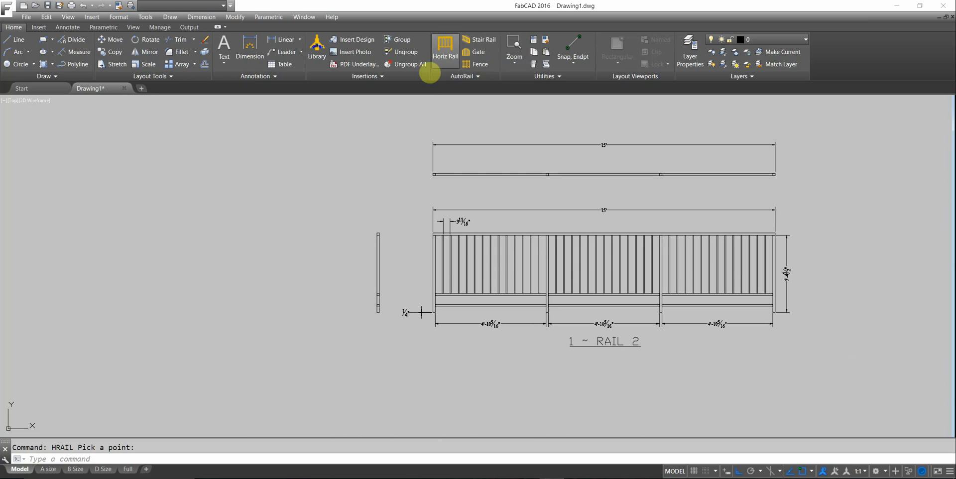
pyautogui.press('Return')
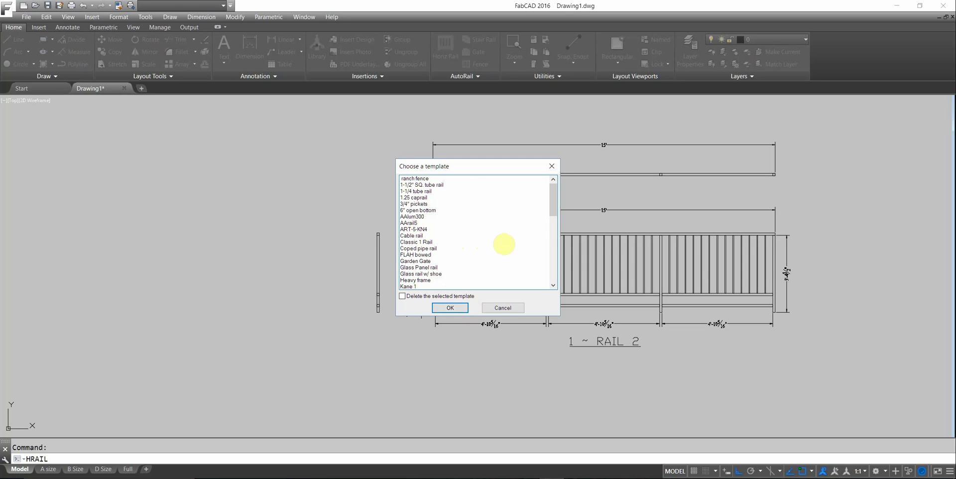
pyautogui.click(440, 249)
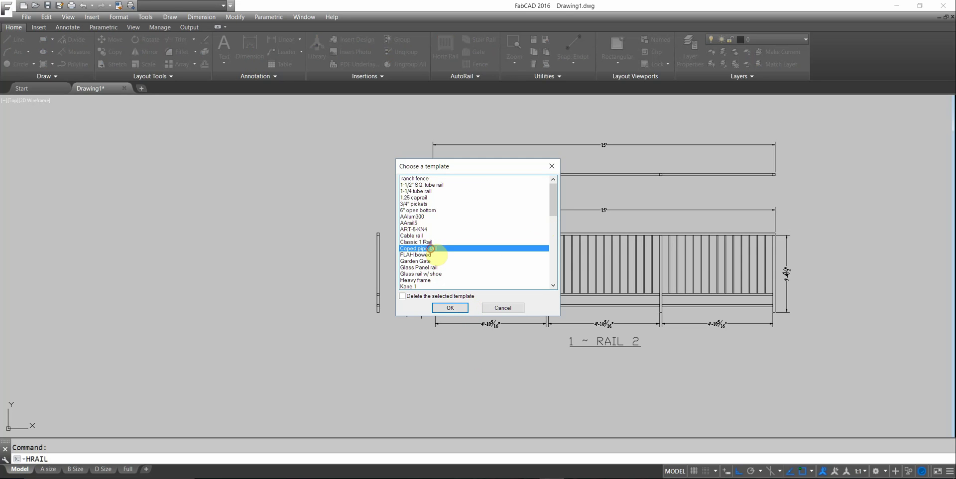
pyautogui.click(449, 308)
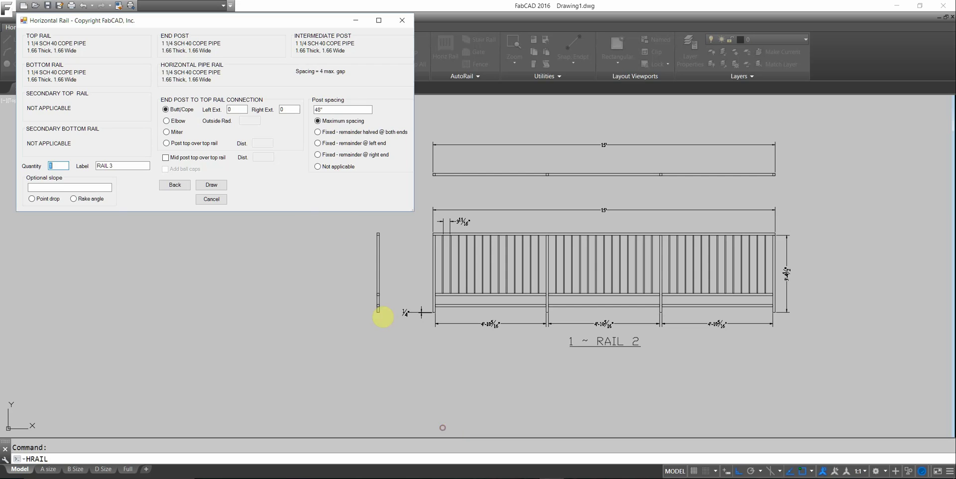
pyautogui.click(439, 428)
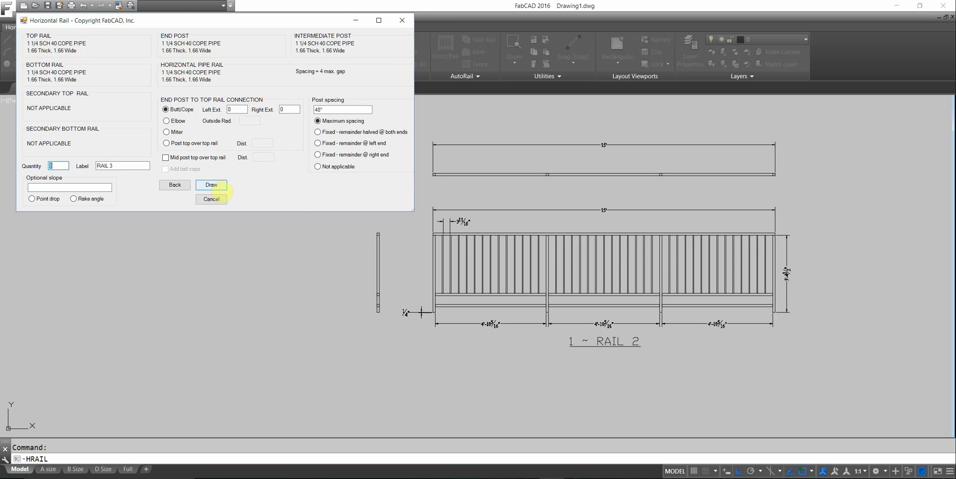
# Draw Rail 3 and place it in the empty area below Rail 2.
pyautogui.click(214, 185)
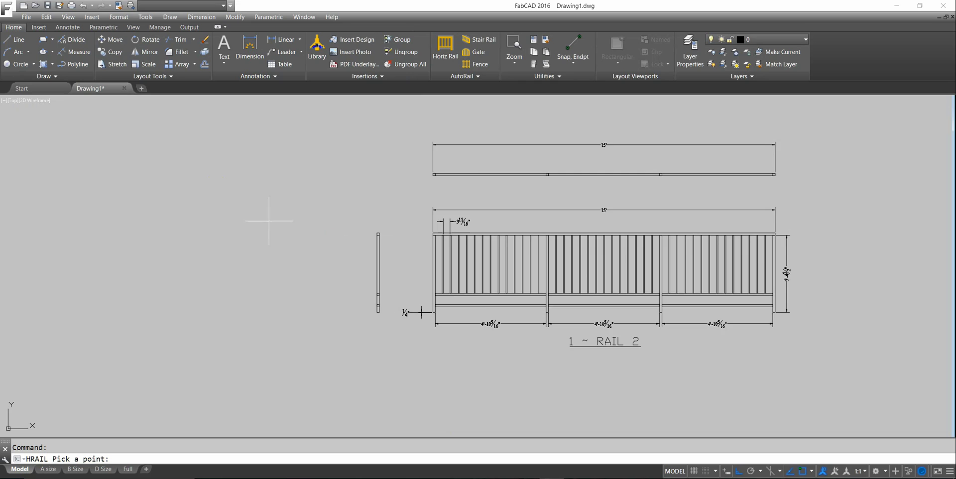
pyautogui.scroll(-5, 268, 221)
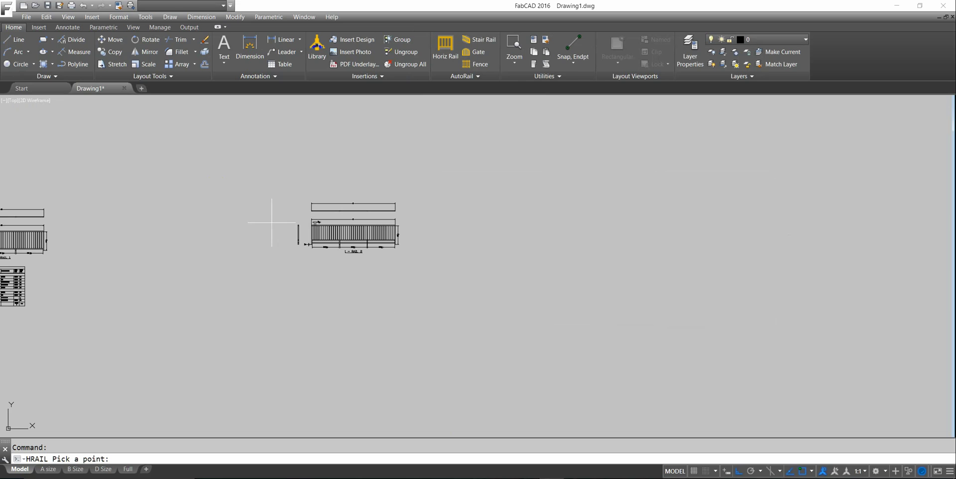
pyautogui.click(311, 324)
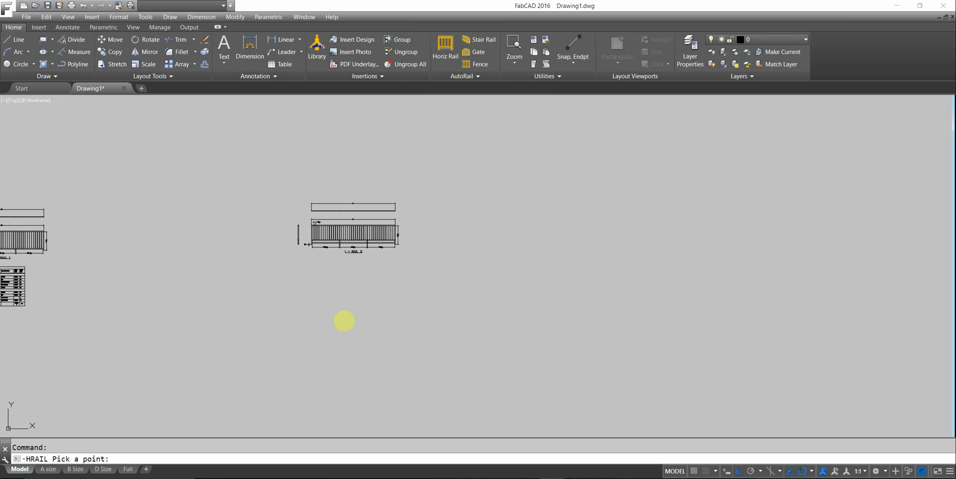
pyautogui.click(408, 346)
# Clean up Rail 3's coped joints with the AutoRail tool by selecting the horizontal pipes in the first section, then inspect a post joint.
pyautogui.scroll(5, 341, 297)
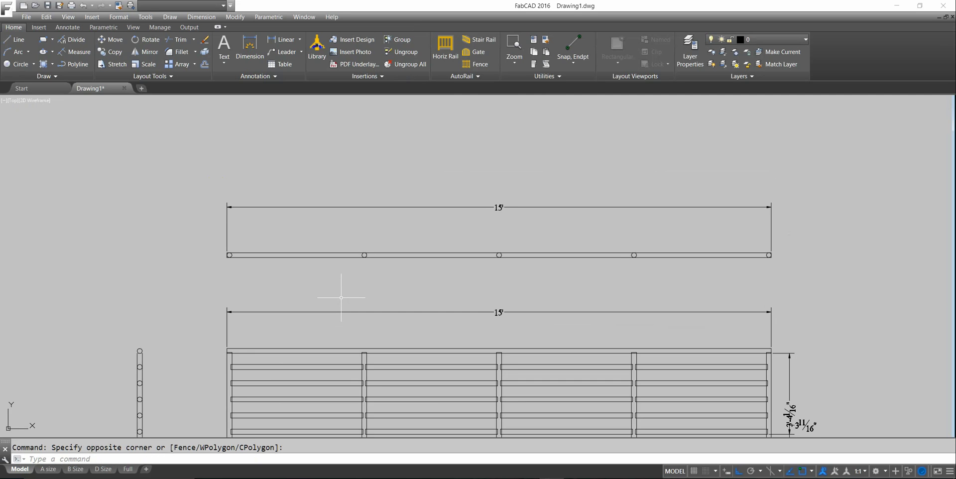
pyautogui.moveTo(341, 298); pyautogui.dragTo(348, 108, button='middle')
pyautogui.scroll(4, 277, 213)
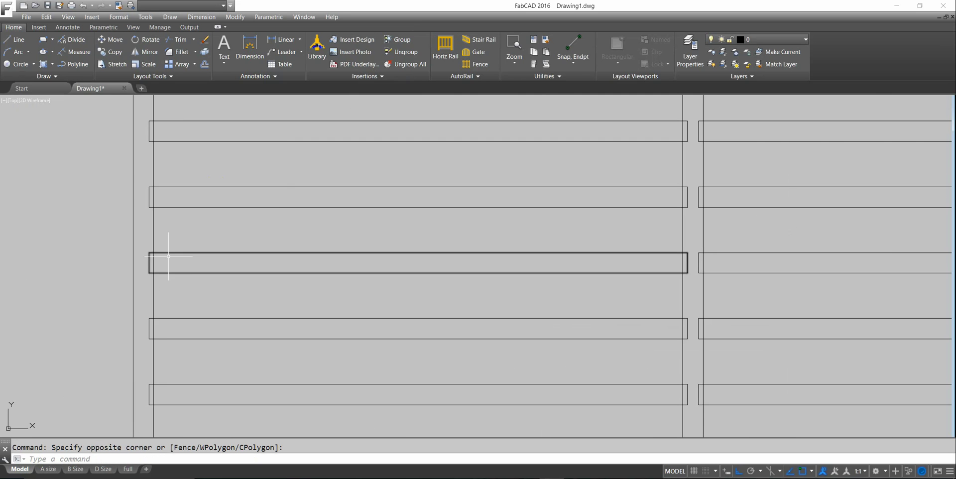
pyautogui.scroll(-2, 278, 218)
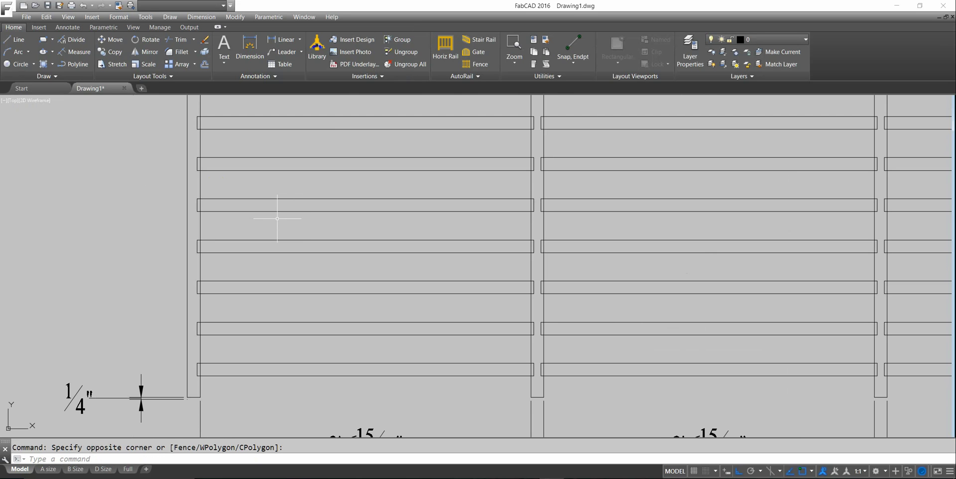
pyautogui.scroll(-2, 313, 218)
pyautogui.moveTo(314, 213); pyautogui.dragTo(261, 220, button='middle')
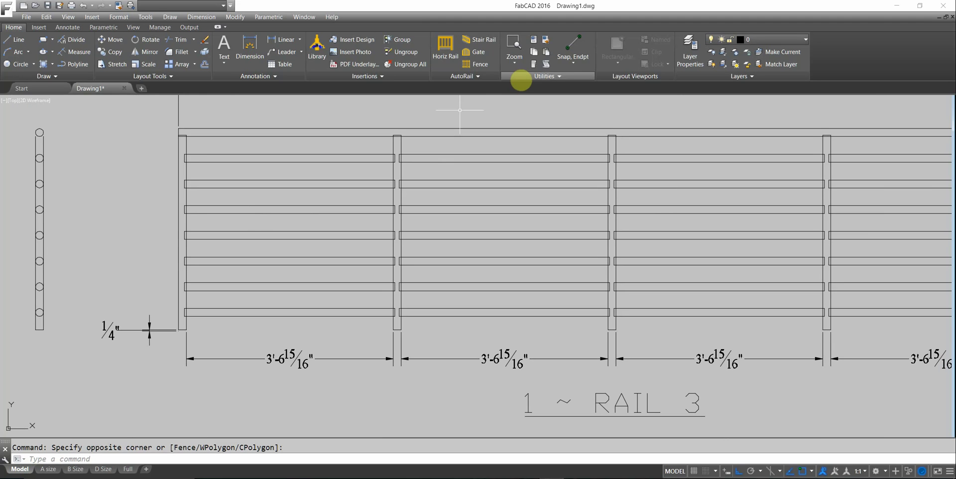
pyautogui.click(479, 77)
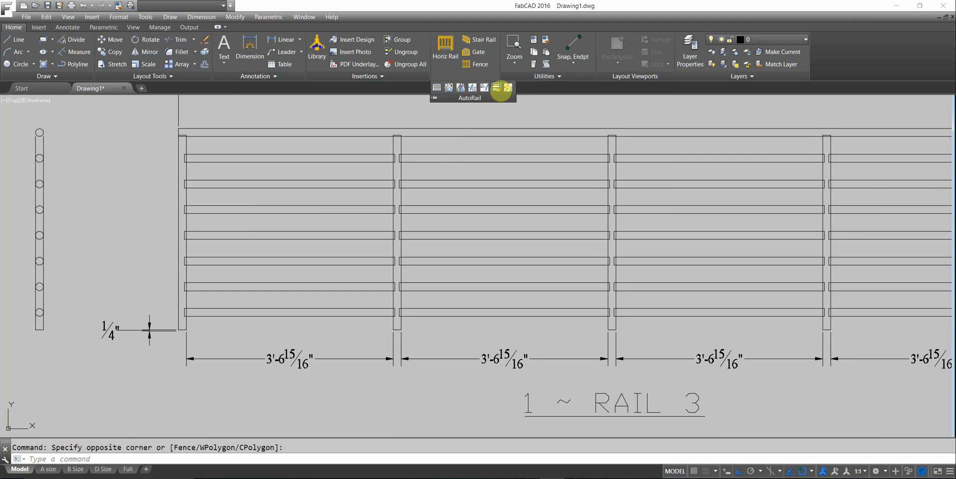
pyautogui.click(507, 87)
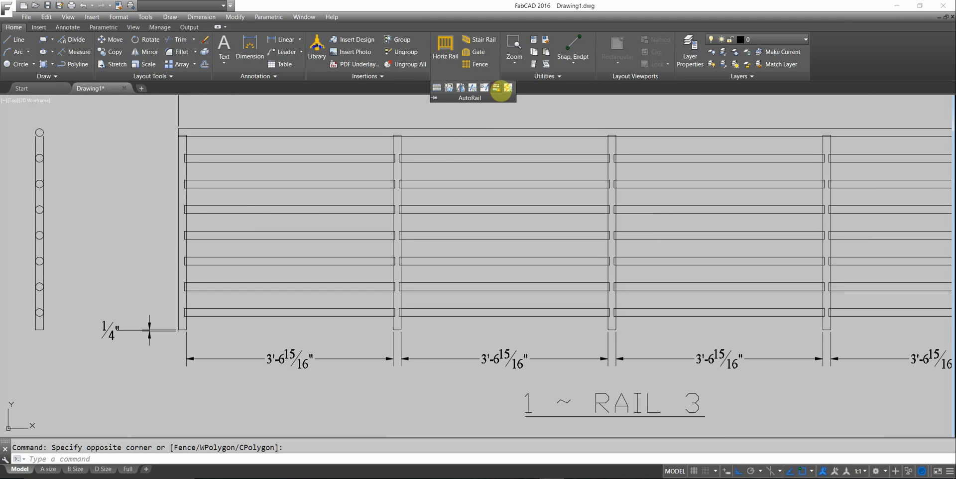
pyautogui.click(341, 327)
pyautogui.click(295, 147)
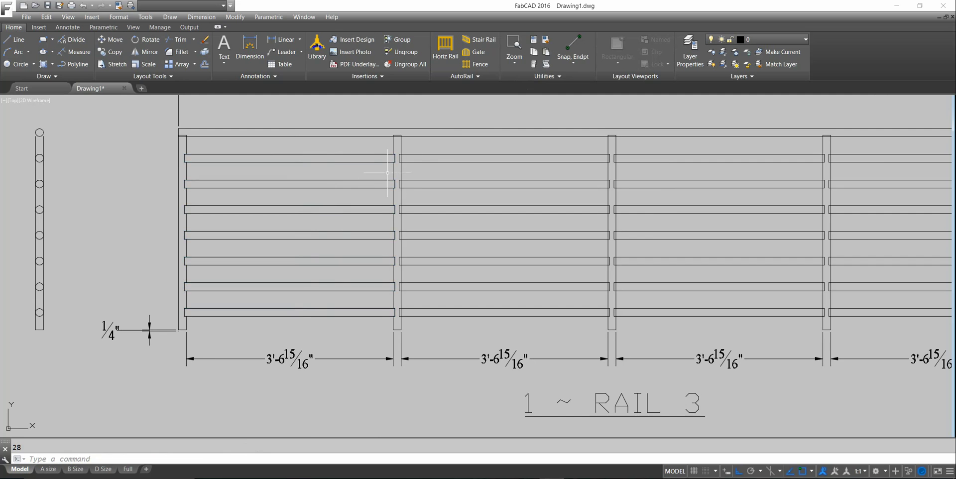
pyautogui.scroll(6, 420, 167)
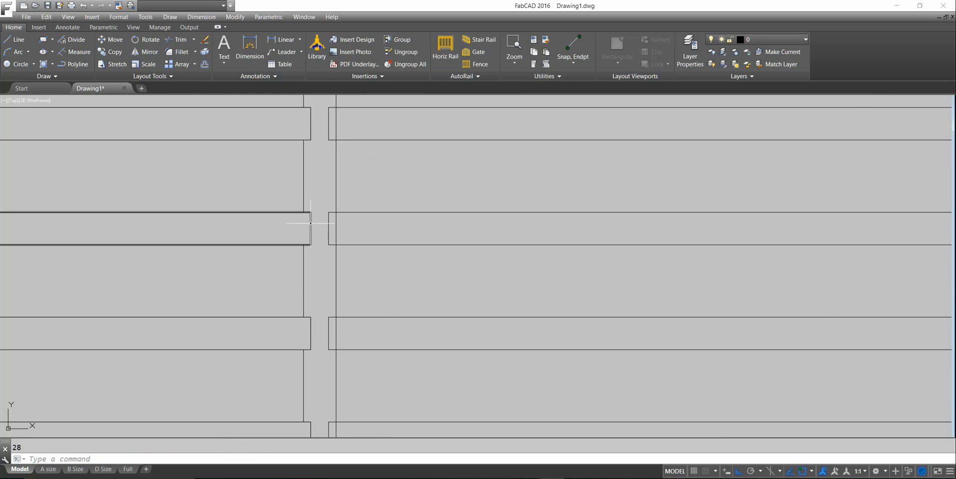
# Examine the cut list's Rail 3 entries for the cope pipe, along with the total cost and weight.
pyautogui.scroll(-10, 311, 223)
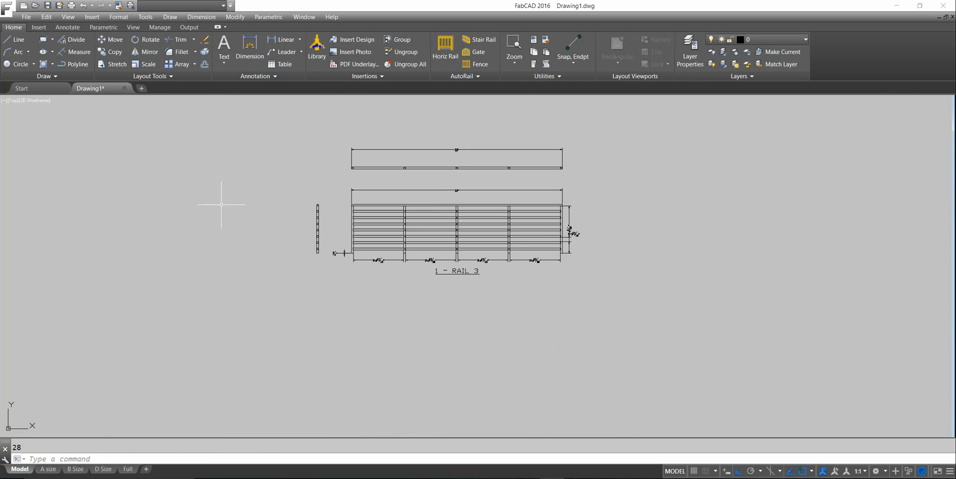
pyautogui.moveTo(166, 205); pyautogui.dragTo(576, 228, button='middle')
pyautogui.moveTo(149, 228); pyautogui.dragTo(371, 219, button='middle')
pyautogui.scroll(6, 319, 233)
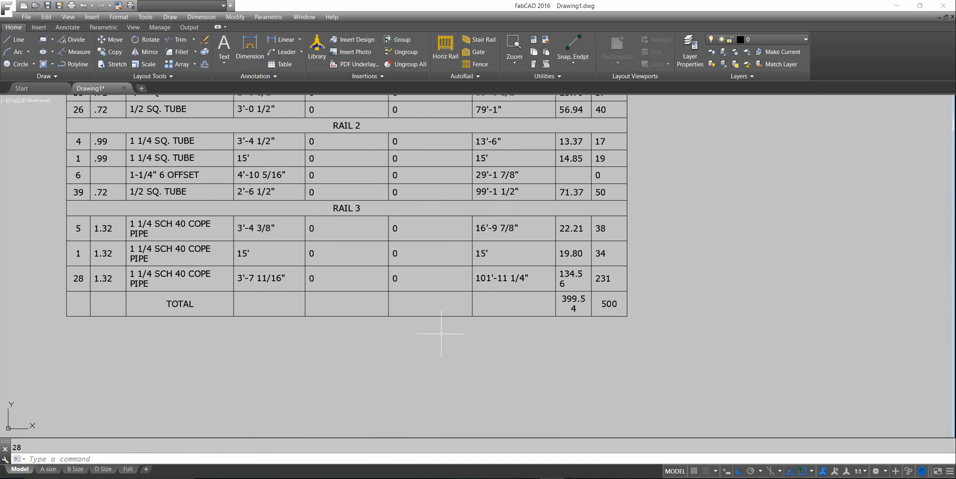
pyautogui.scroll(-2, 365, 313)
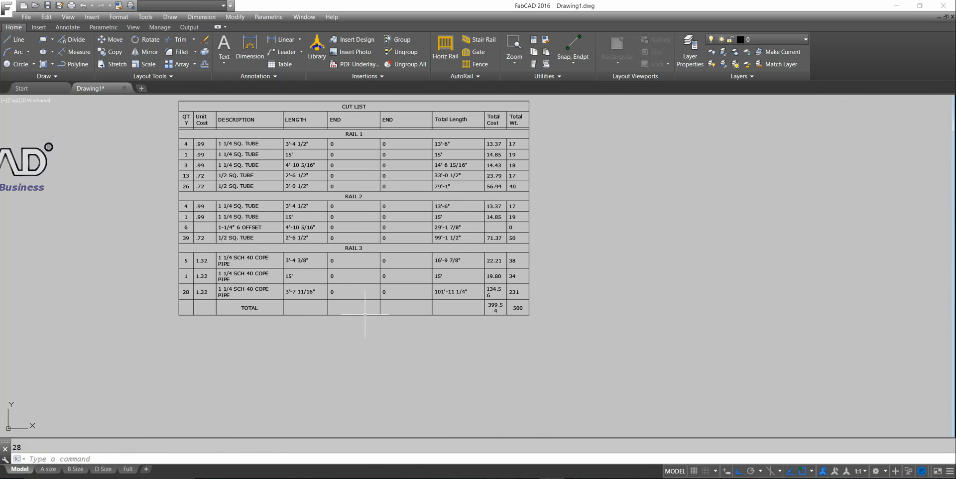
pyautogui.moveTo(365, 313); pyautogui.dragTo(235, 276, button='middle')
pyautogui.scroll(3, 459, 384)
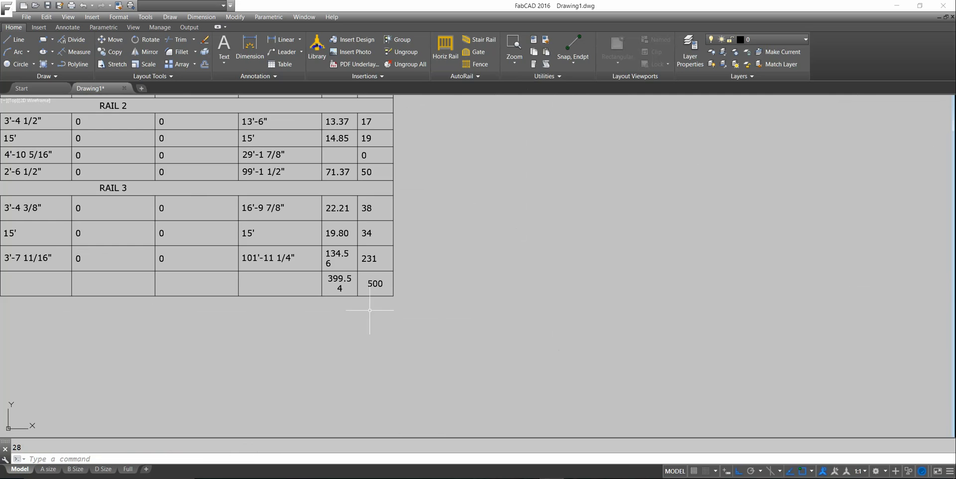
# Return to an overview of all three rails and open AutoRail's material selection customization.
pyautogui.scroll(-2, 329, 315)
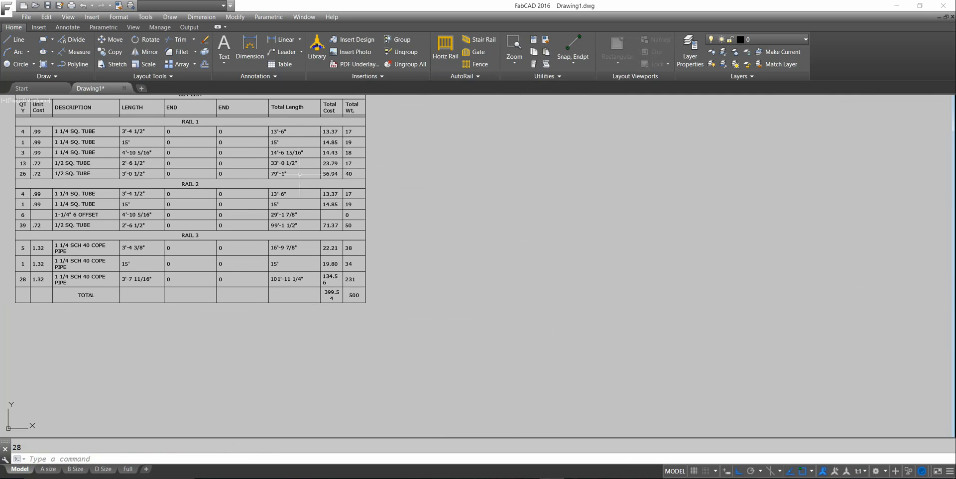
pyautogui.scroll(-2, 498, 251)
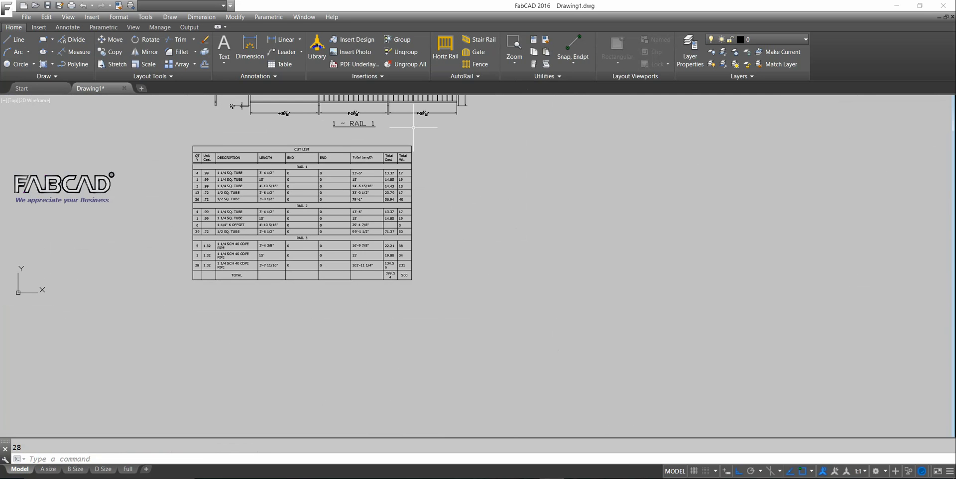
pyautogui.middleClick(510, 152)
pyautogui.middleClick(510, 152)
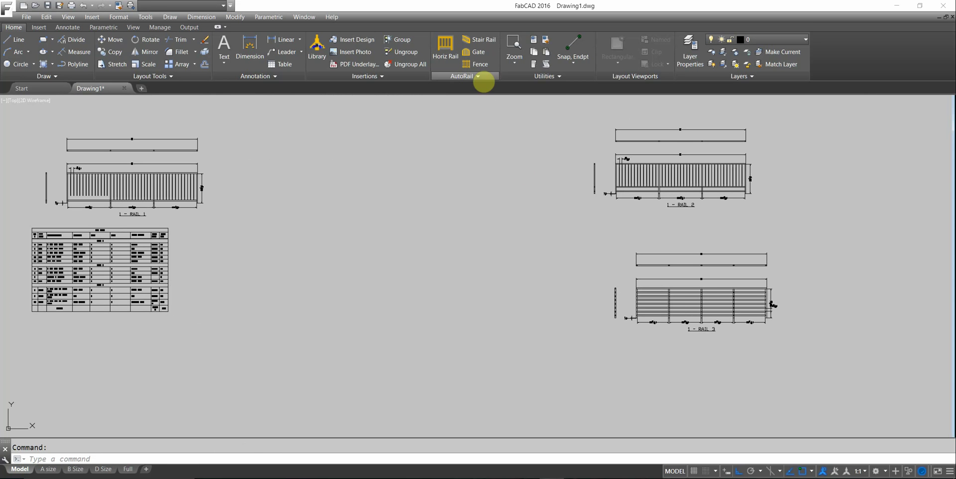
pyautogui.click(479, 77)
pyautogui.click(508, 88)
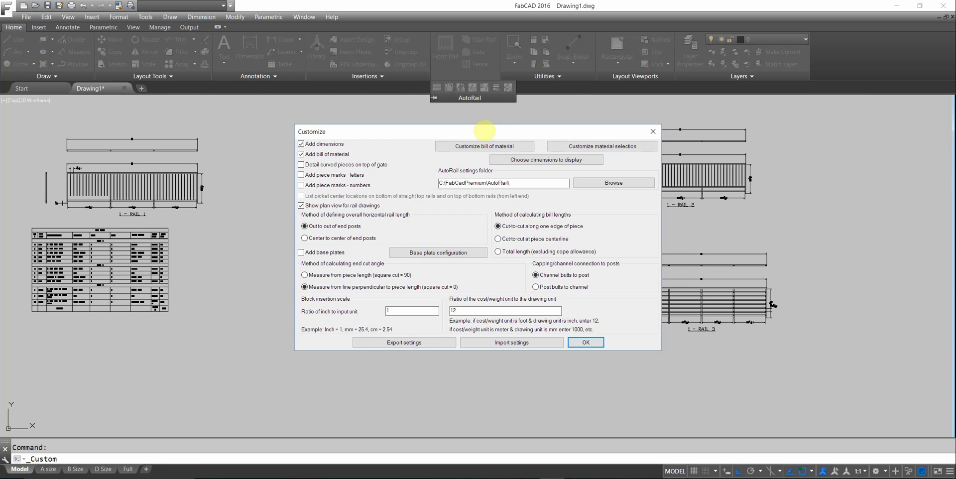
pyautogui.click(622, 146)
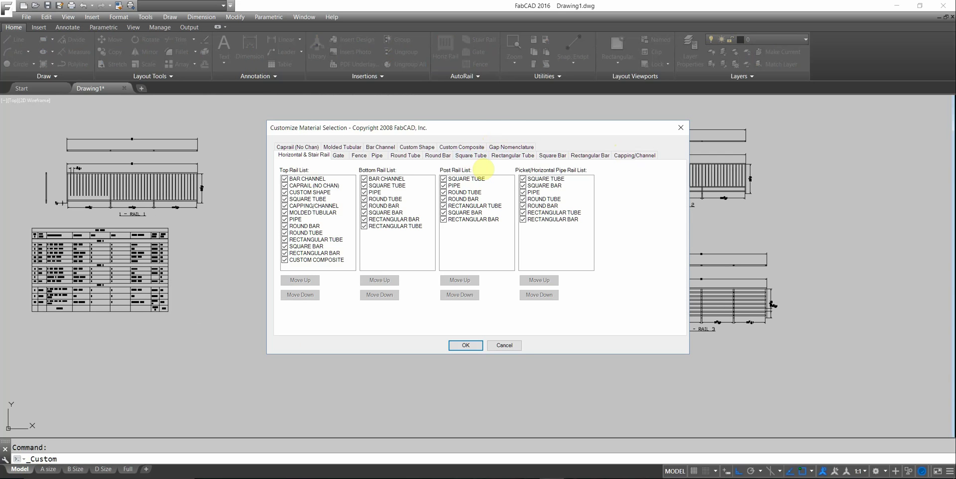
# Open the 1 1/4 SCH 40 COPE PIPE item in the pipe material list for editing.
pyautogui.click(376, 154)
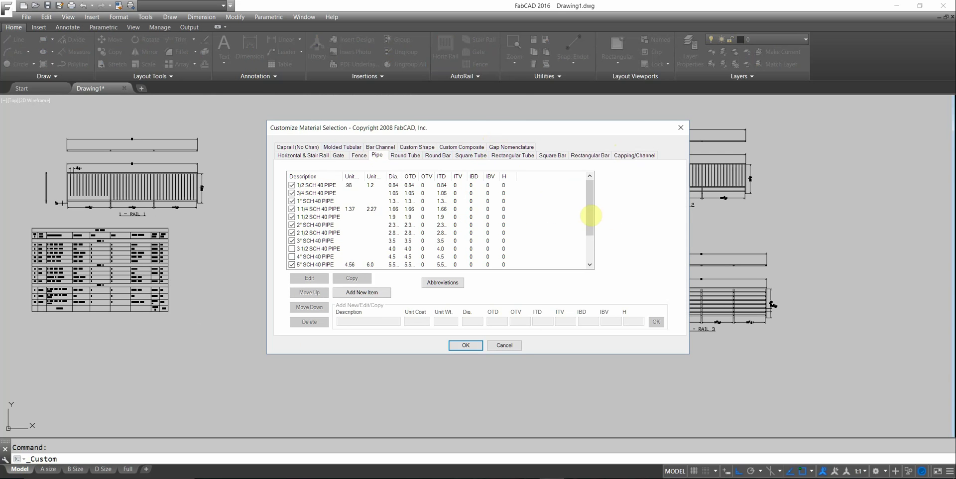
pyautogui.moveTo(591, 215); pyautogui.dragTo(593, 250)
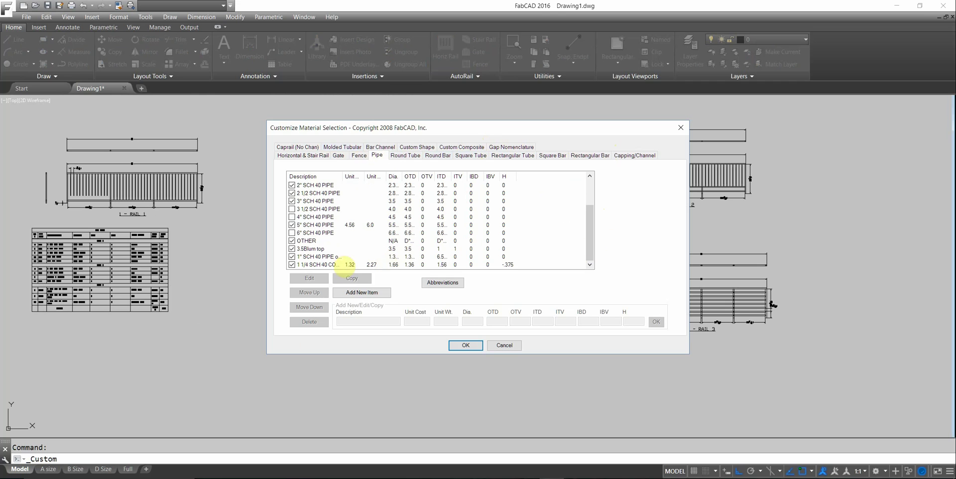
pyautogui.click(328, 266)
pyautogui.click(309, 278)
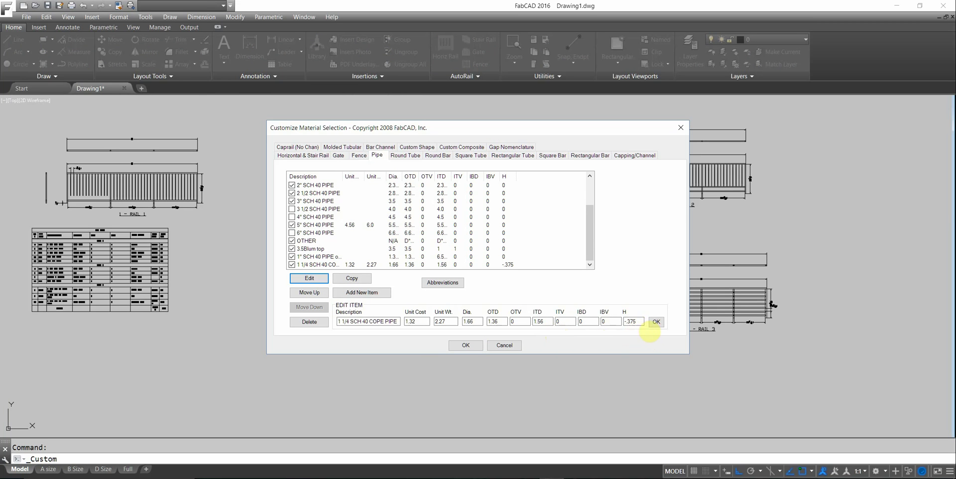
# Consult the gap nomenclature diagram for the OTD, ITD and H gaps, and return to the cope pipe item still open for editing.
pyautogui.click(512, 147)
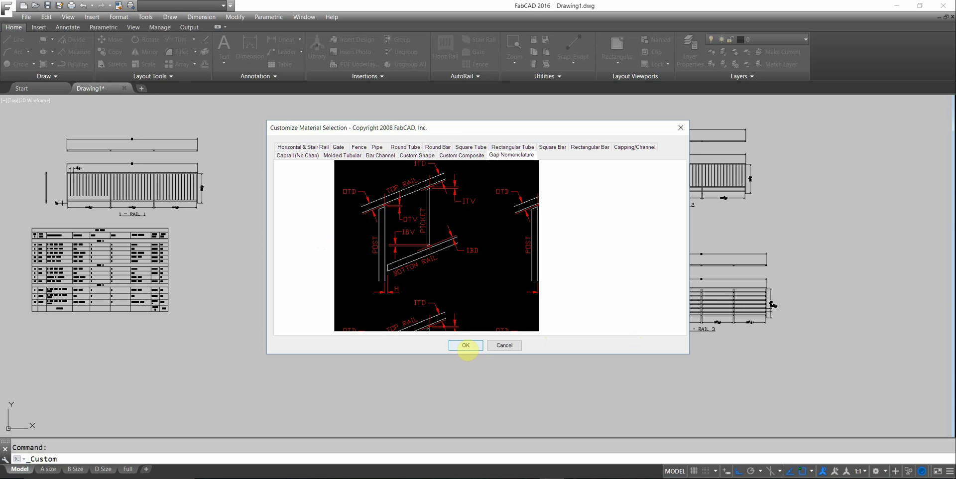
pyautogui.click(463, 344)
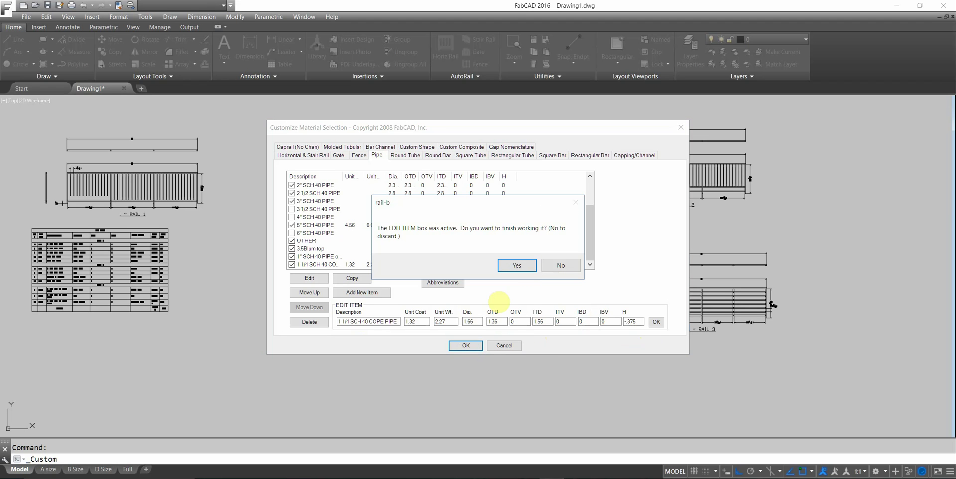
pyautogui.click(523, 273)
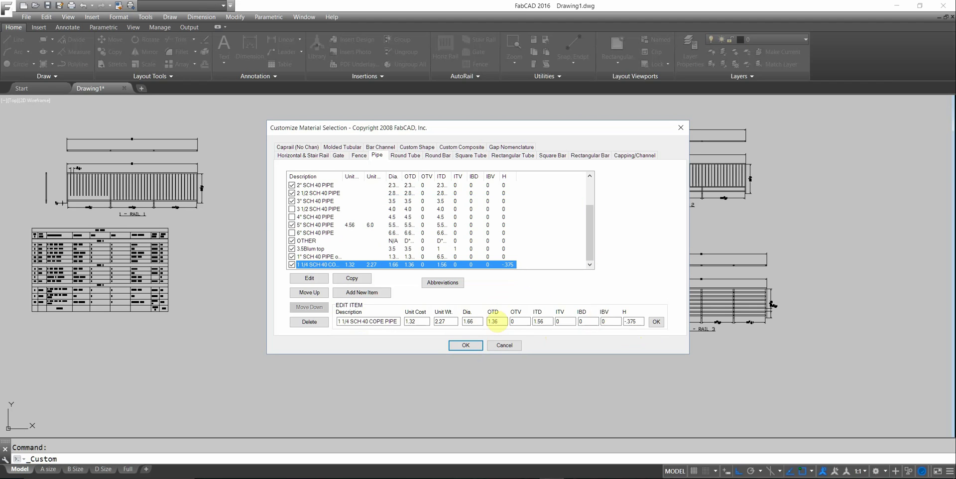
pyautogui.click(471, 348)
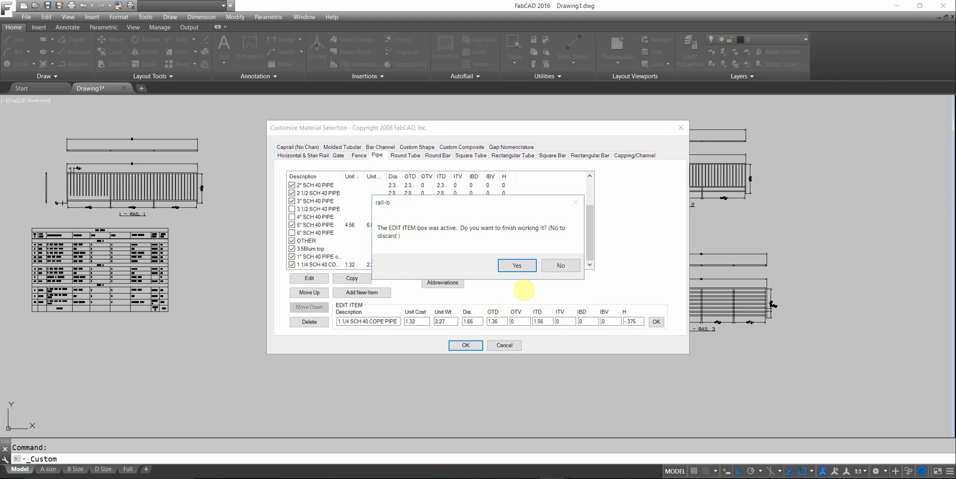
pyautogui.click(518, 265)
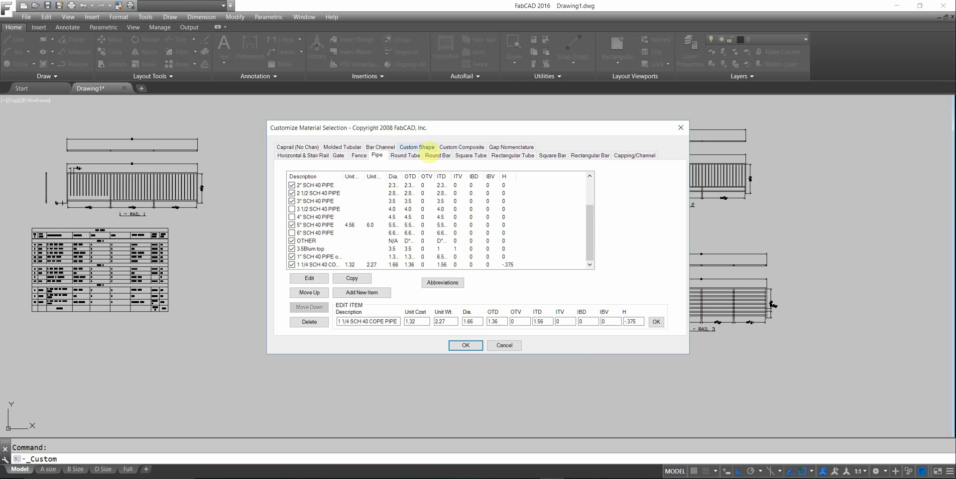
# Open the Coglas item in the custom shape material list for editing.
pyautogui.click(427, 147)
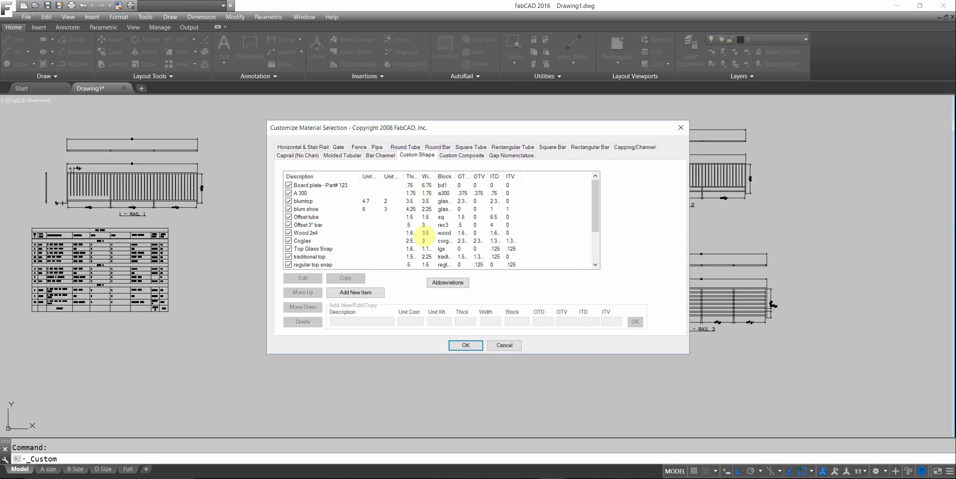
pyautogui.scroll(-2, 578, 204)
pyautogui.click(318, 193)
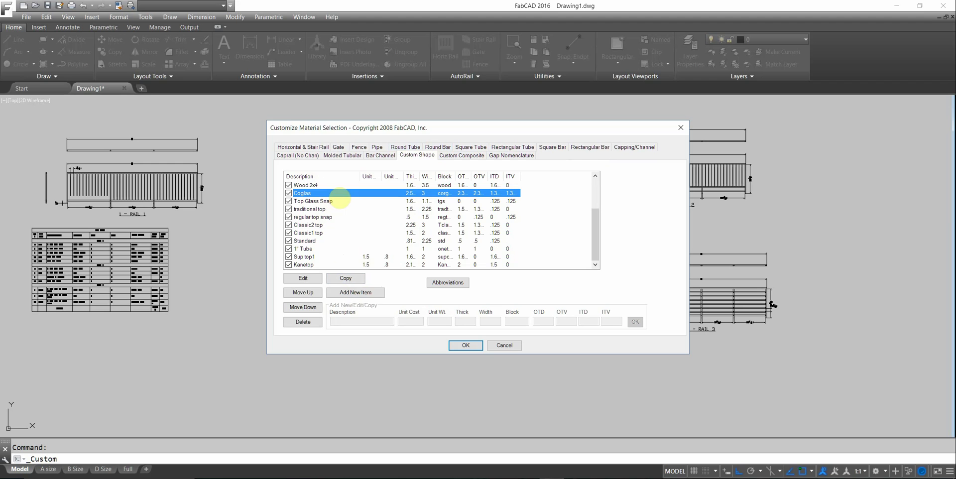
pyautogui.click(303, 277)
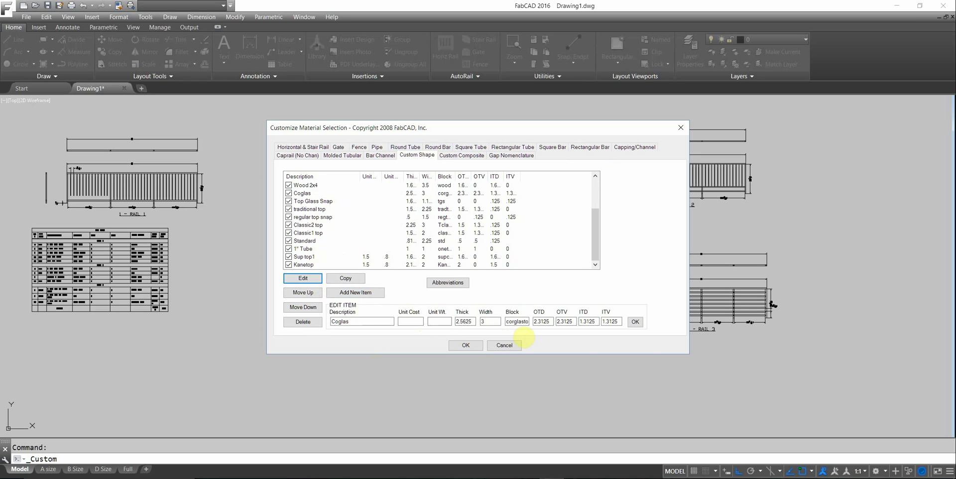
# Examine Coglas's block name and gap values, cancel the material selection and close the AutoRail customization.
pyautogui.doubleClick(538, 321)
pyautogui.doubleClick(525, 325)
pyautogui.doubleClick(606, 323)
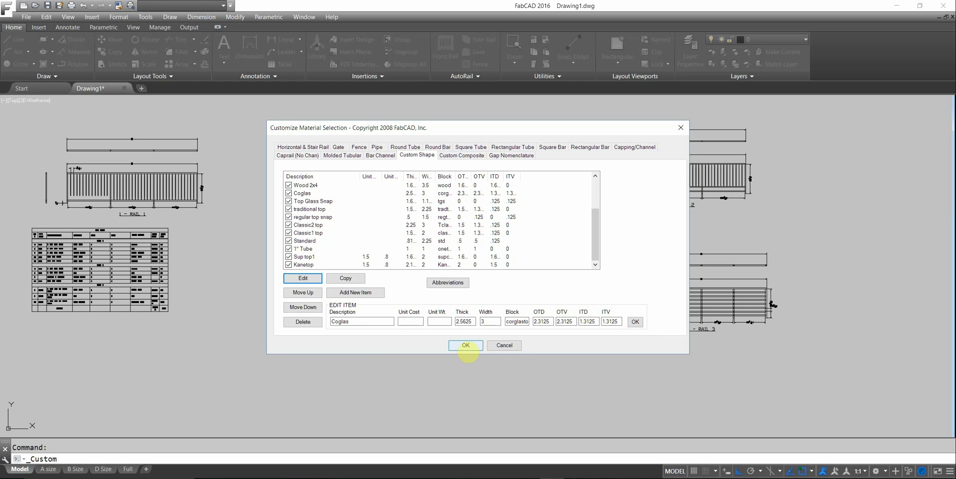
pyautogui.click(470, 347)
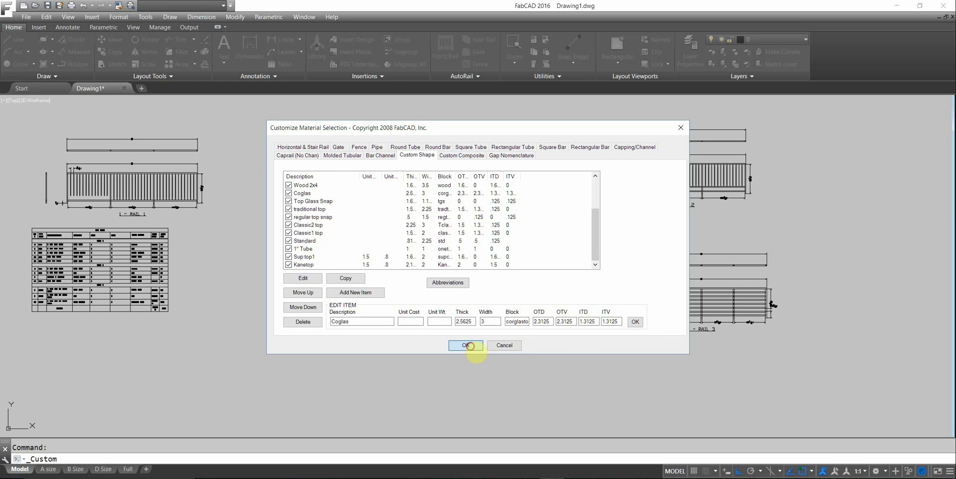
pyautogui.click(561, 263)
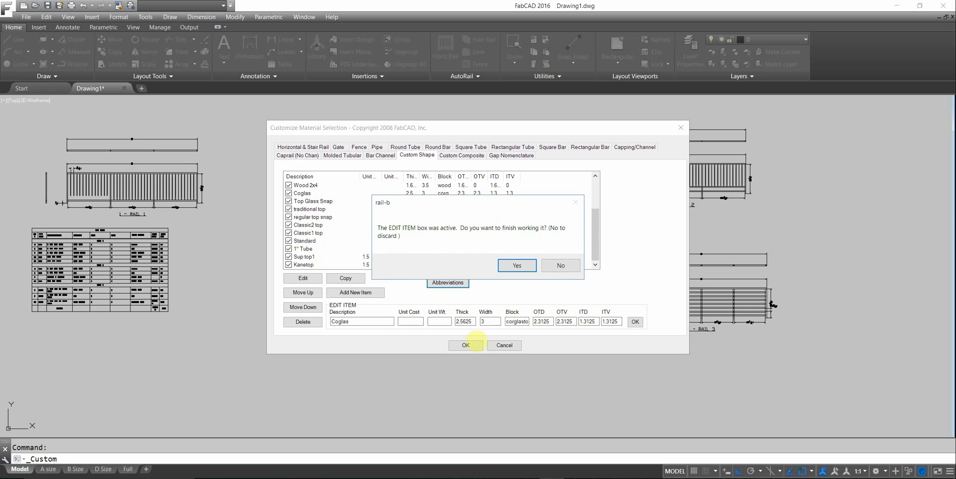
pyautogui.click(517, 266)
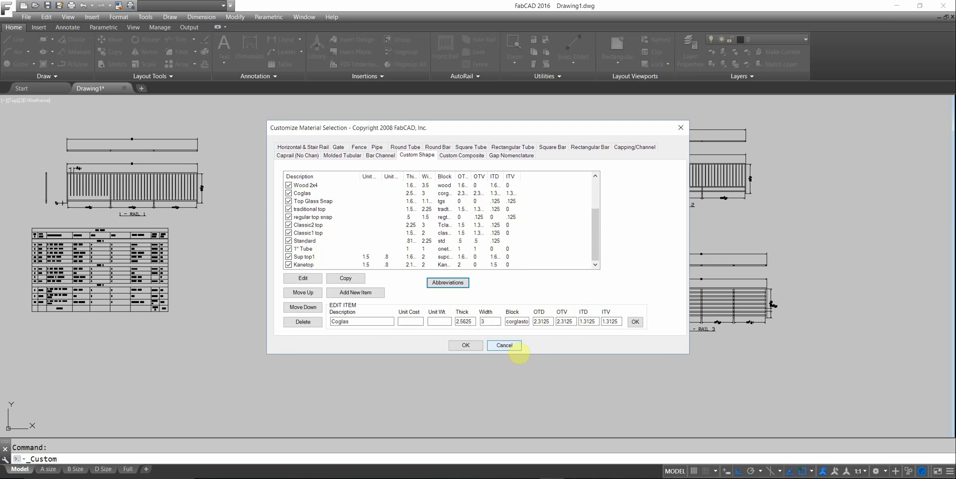
pyautogui.click(510, 345)
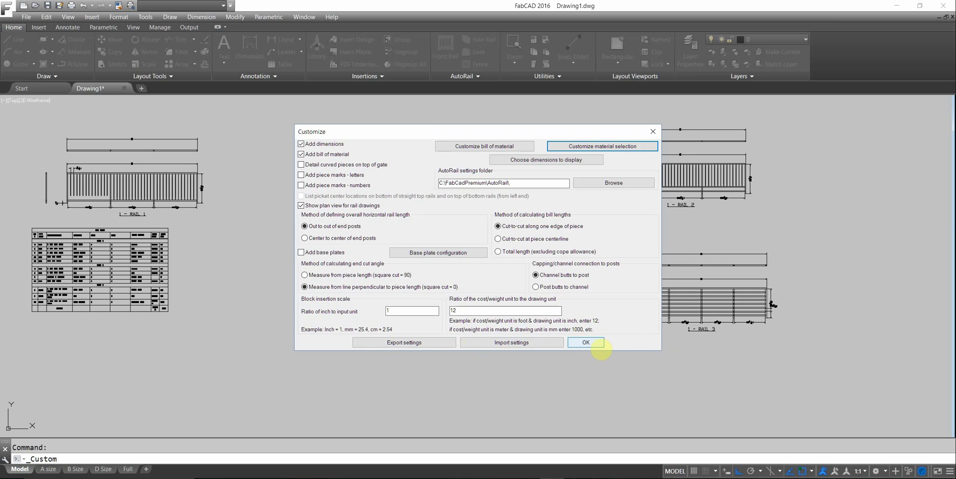
pyautogui.click(586, 342)
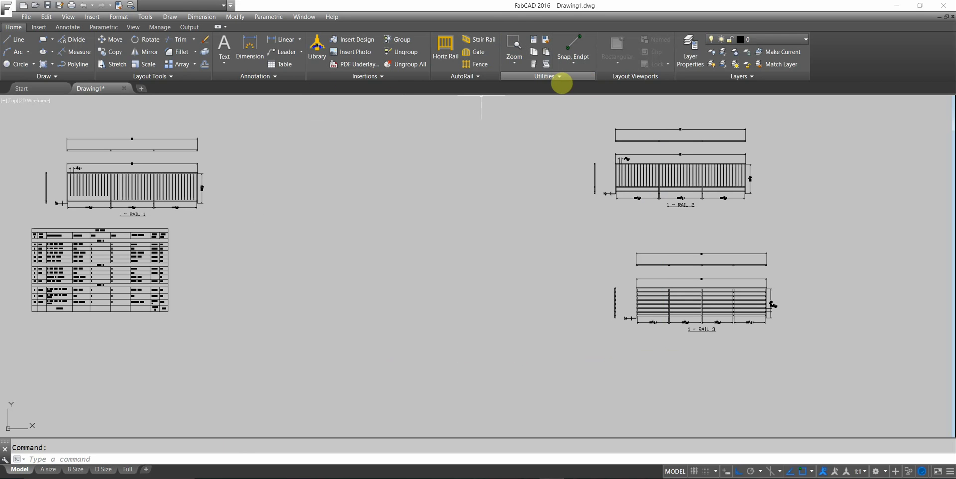
# Start Write Block and browse for its destination to the Blocks folder in C:\FabCadPremium\AutoRail.
pyautogui.click(392, 78)
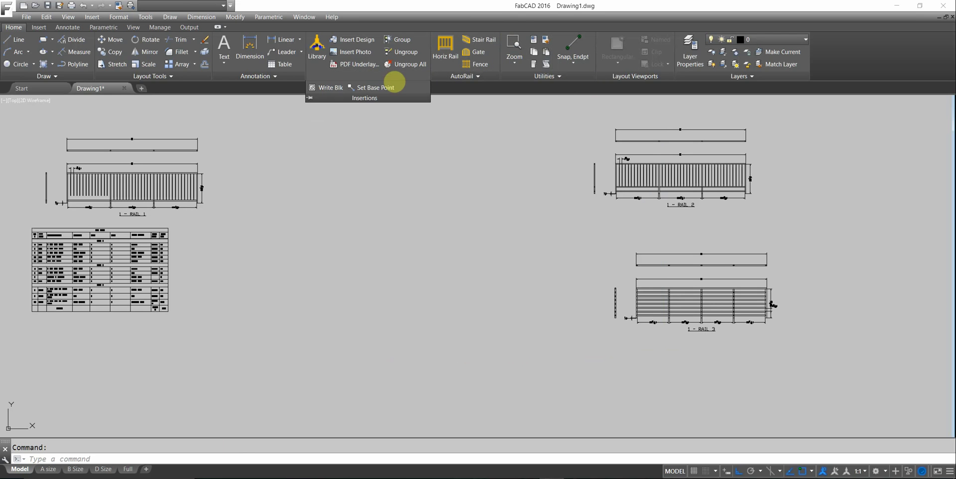
pyautogui.click(320, 87)
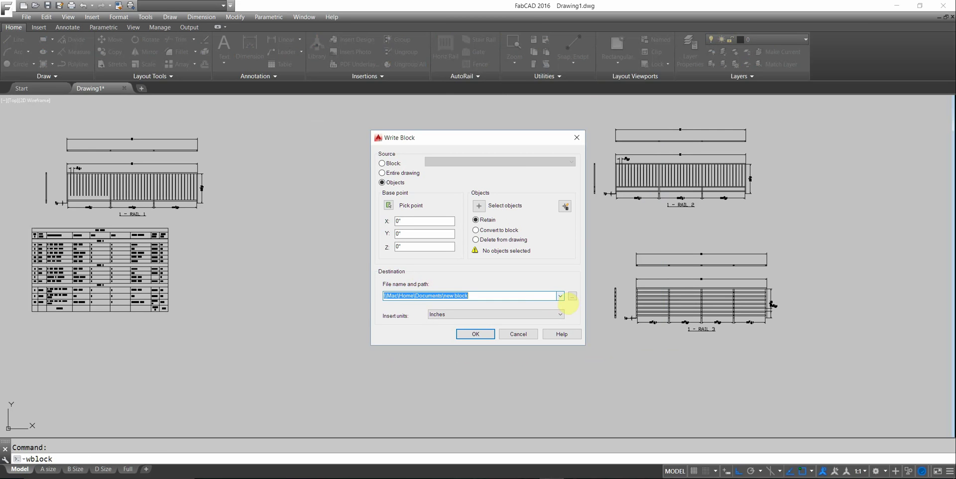
pyautogui.click(572, 297)
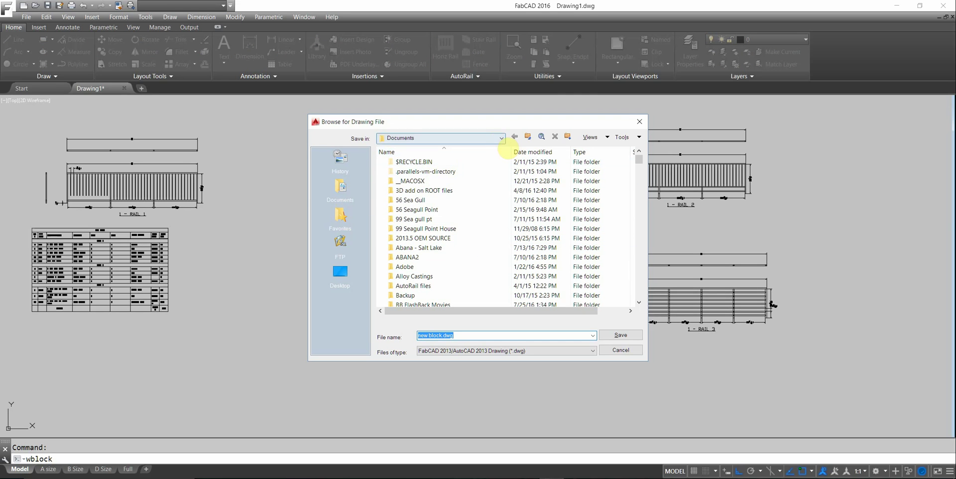
pyautogui.click(501, 139)
pyautogui.click(501, 139)
pyautogui.click(424, 172)
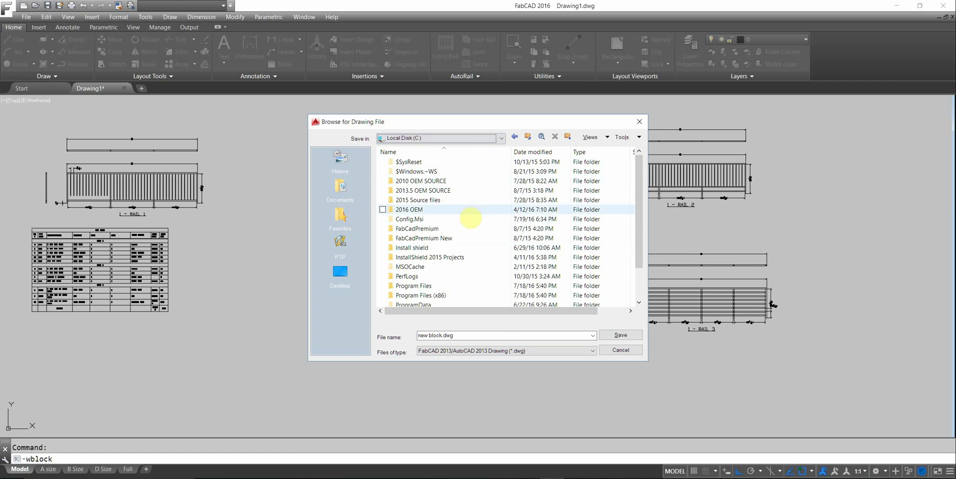
pyautogui.doubleClick(404, 230)
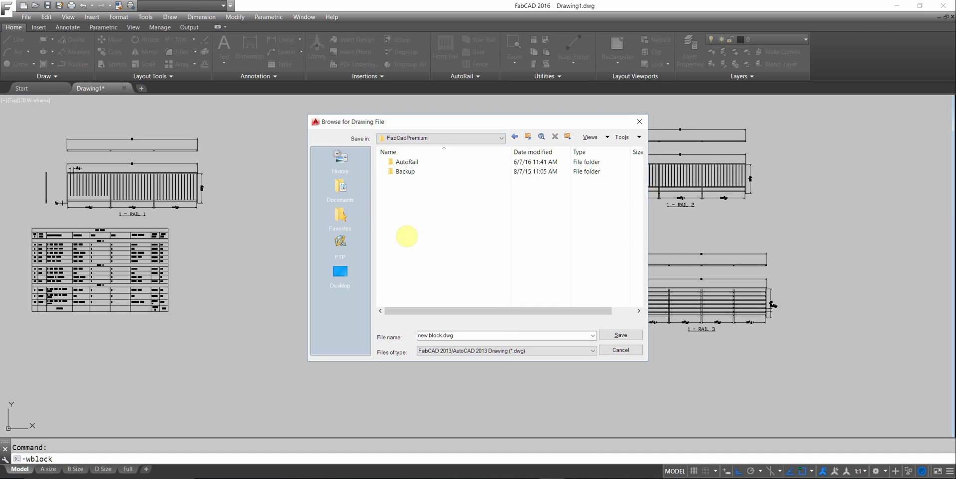
pyautogui.doubleClick(402, 162)
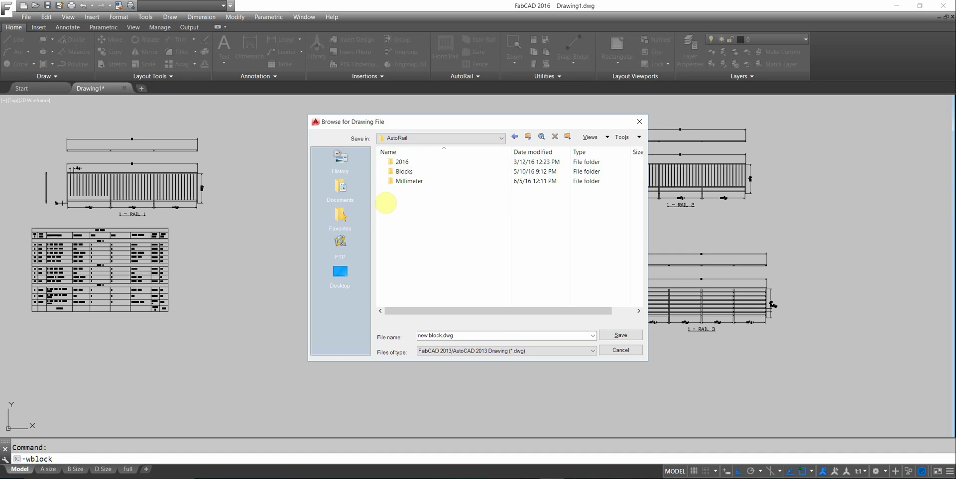
pyautogui.doubleClick(404, 172)
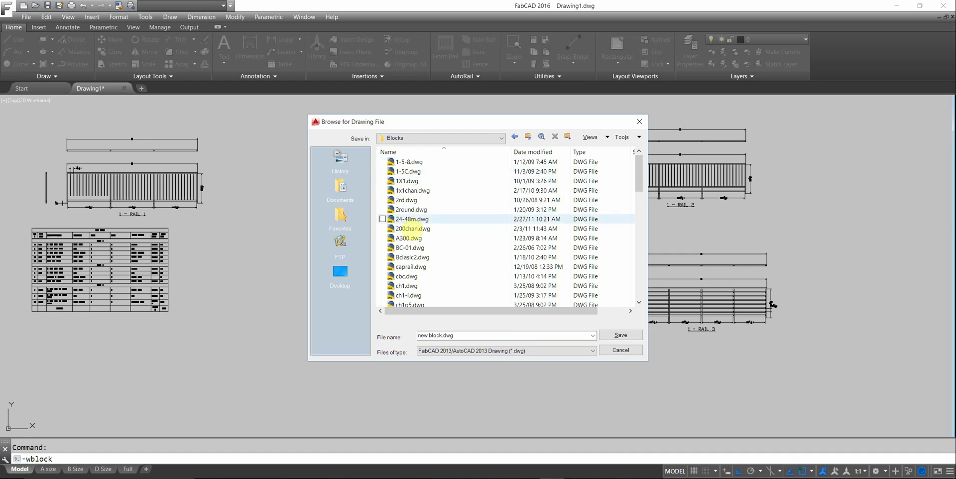
# Examine the block drawings in the Blocks folder as thumbnails and close the file browser without choosing a destination.
pyautogui.click(600, 134)
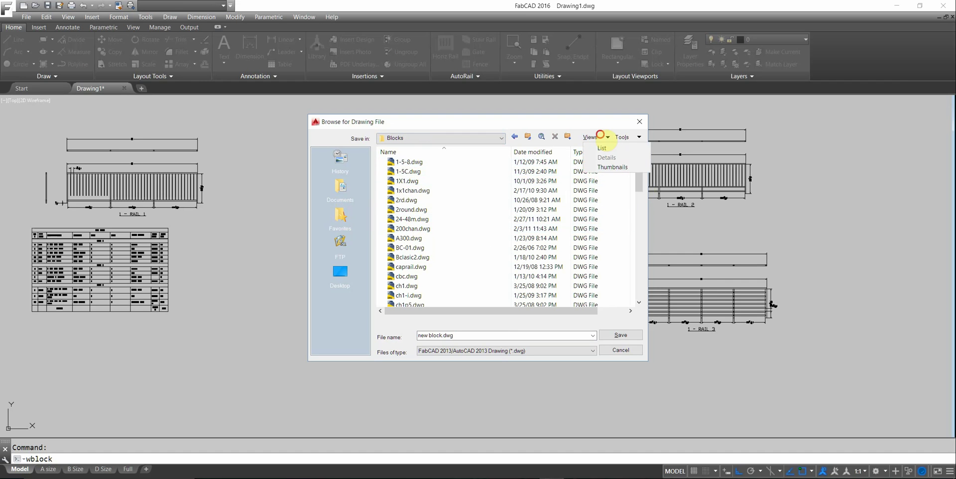
pyautogui.click(612, 167)
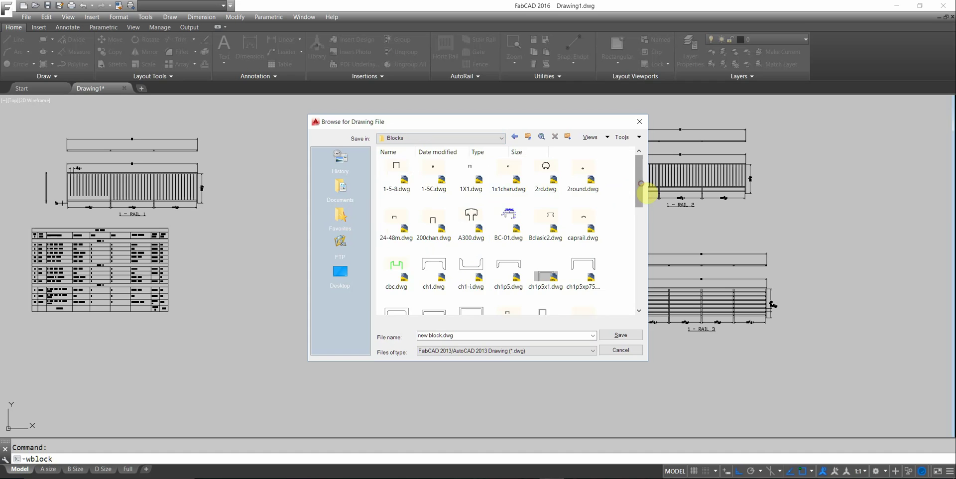
pyautogui.moveTo(641, 184)
pyautogui.mouseDown()
pyautogui.moveTo(641, 249)
pyautogui.moveTo(641, 180)
pyautogui.mouseUp()
pyautogui.moveTo(638, 191); pyautogui.dragTo(626, 235)
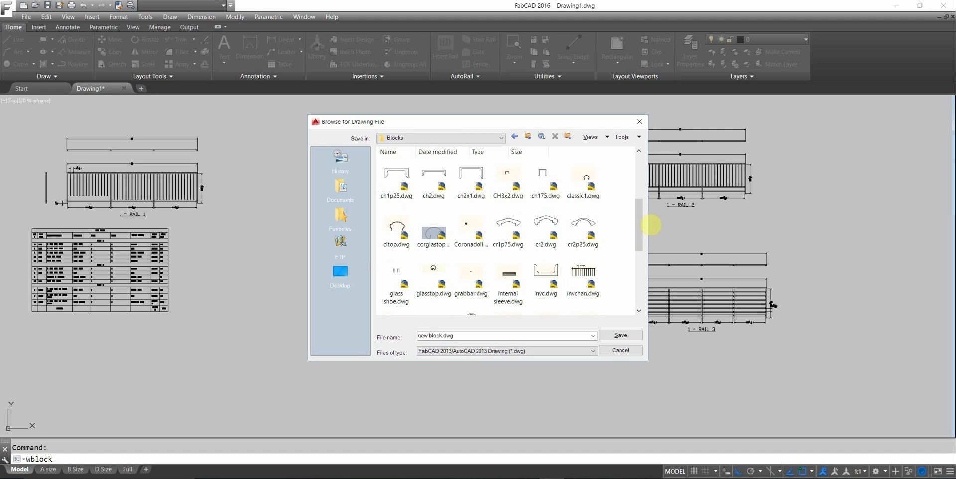
pyautogui.moveTo(646, 236)
pyautogui.mouseDown()
pyautogui.moveTo(641, 289)
pyautogui.moveTo(646, 235)
pyautogui.mouseUp()
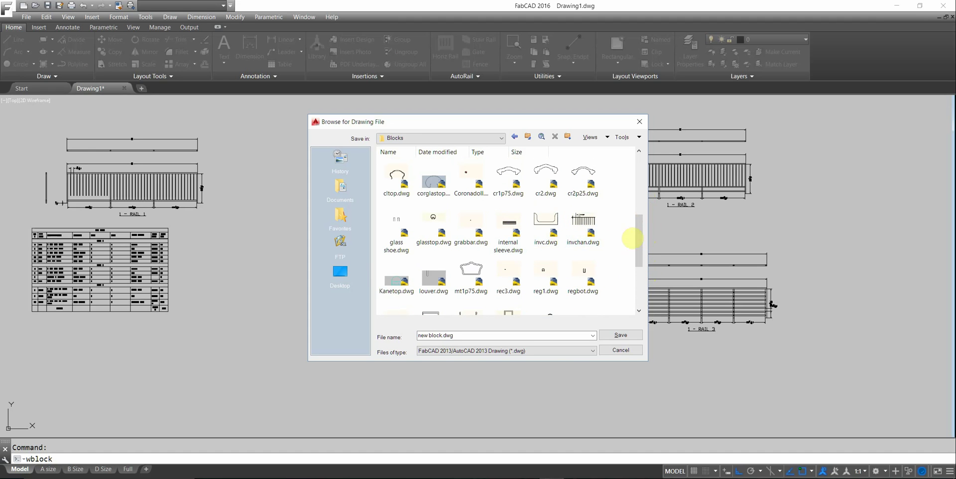
pyautogui.moveTo(640, 253); pyautogui.dragTo(641, 180)
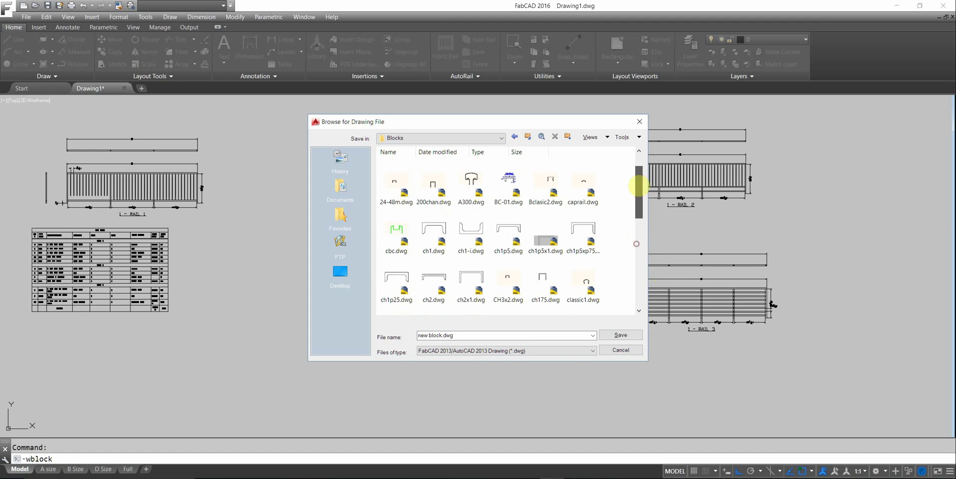
pyautogui.click(639, 121)
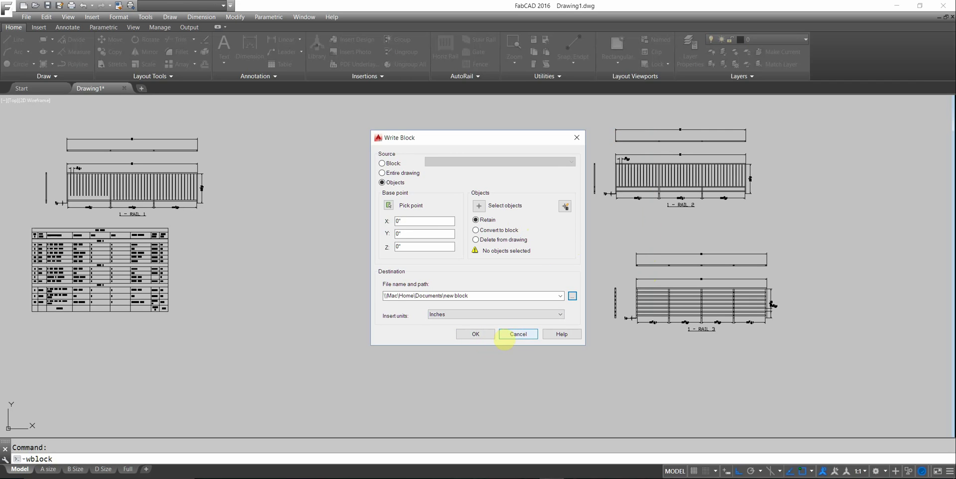
# Try to write the block without any selected objects and cancel the Write Block operation.
pyautogui.click(475, 334)
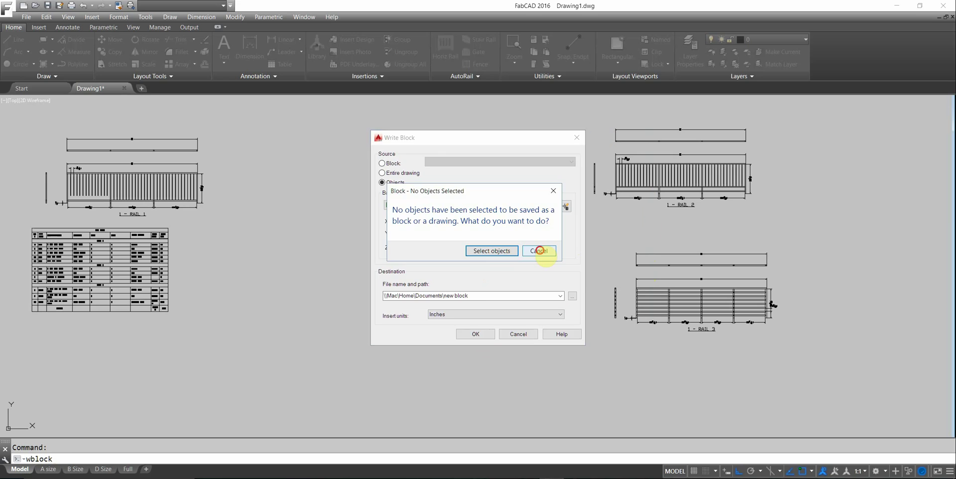
pyautogui.click(540, 250)
# Start a horizontal rail from the Glass Panel rail template and proceed to its component settings, keeping the template's dimensions.
pyautogui.scroll(-2, 448, 209)
pyautogui.moveTo(438, 229)
pyautogui.mouseDown(button='middle')
pyautogui.moveTo(383, 250)
pyautogui.moveTo(8, 269)
pyautogui.mouseUp(button='middle')
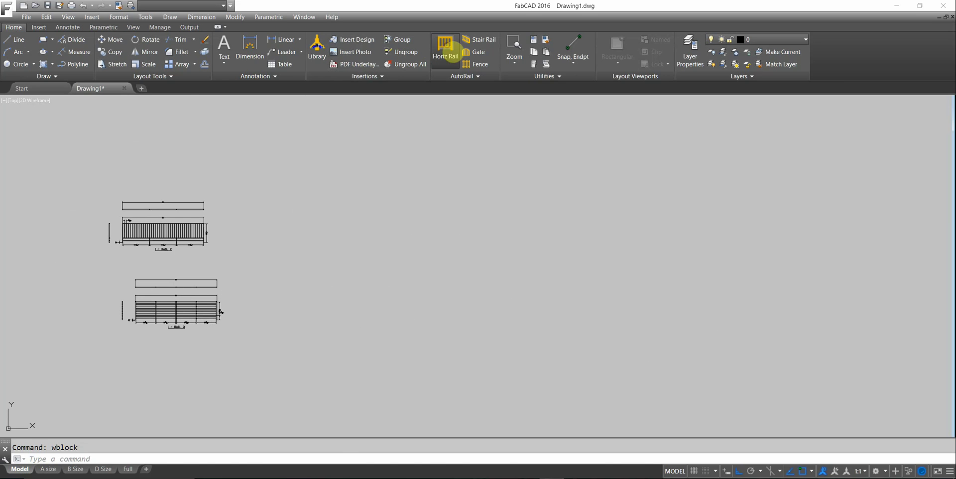
pyautogui.click(446, 50)
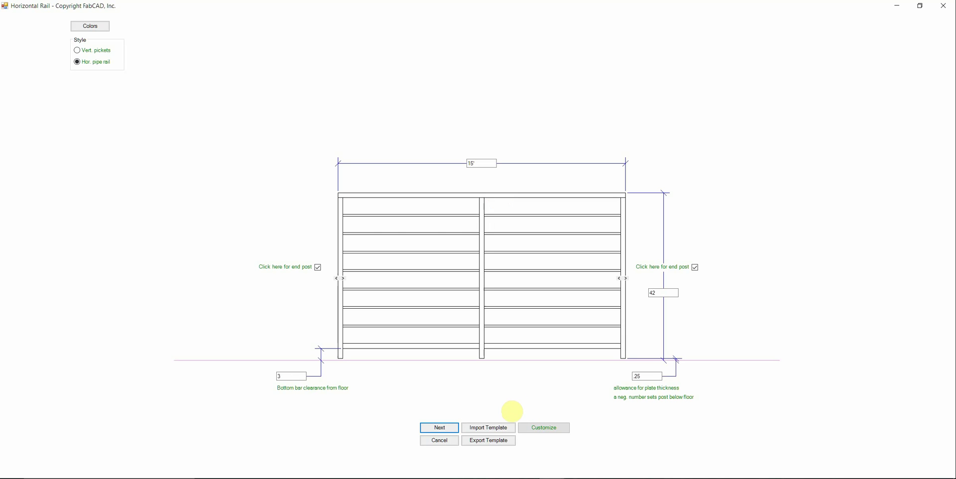
pyautogui.click(488, 428)
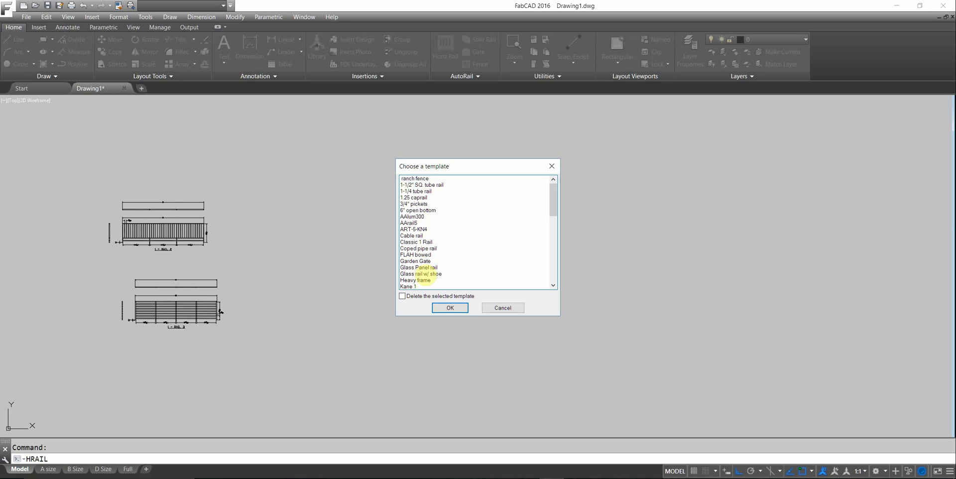
pyautogui.click(422, 267)
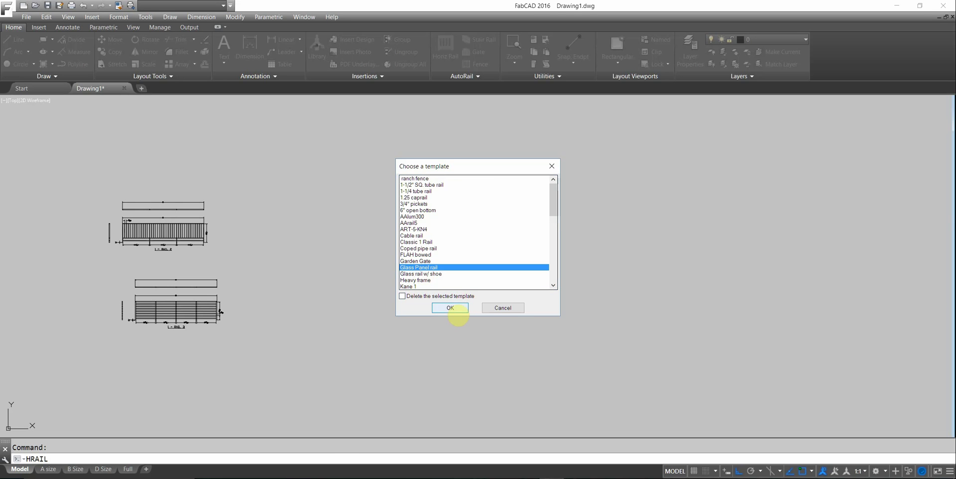
pyautogui.click(451, 308)
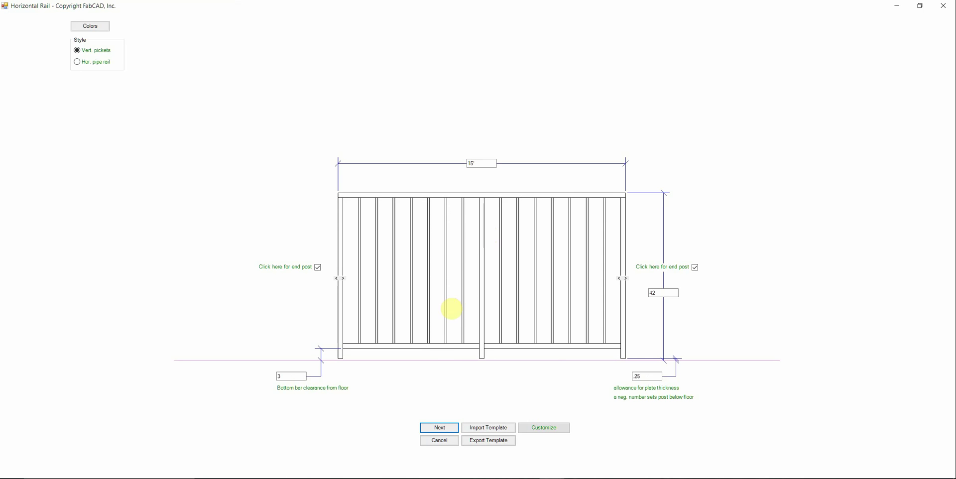
pyautogui.click(441, 427)
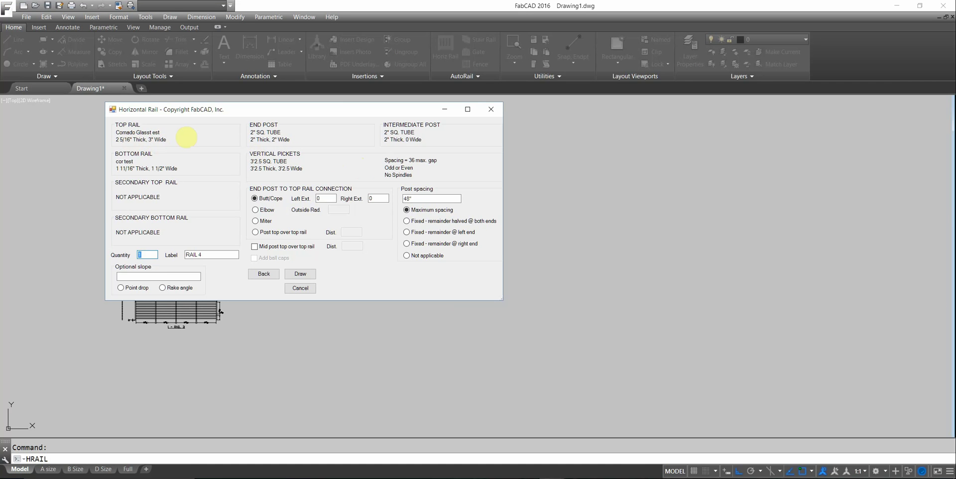
# Review the material selections for the glass rail's top rail and bottom rail without changing them.
pyautogui.click(165, 134)
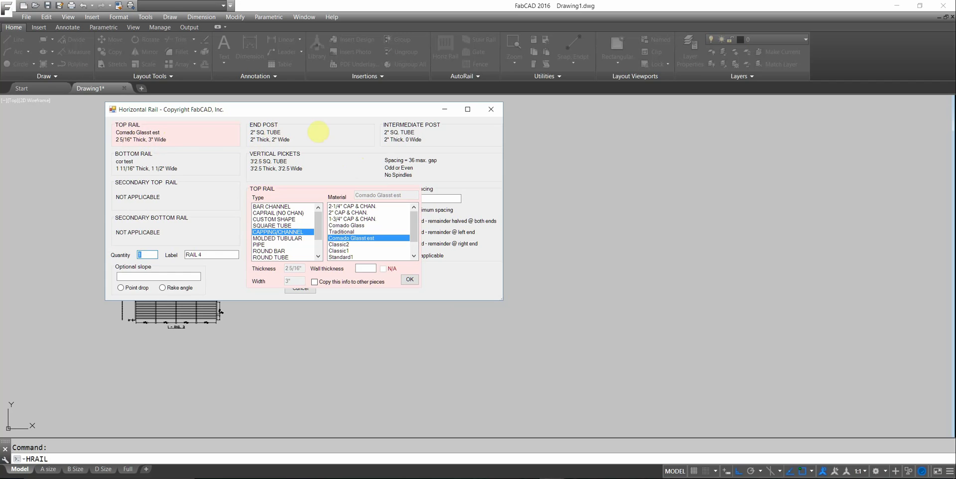
pyautogui.click(303, 129)
pyautogui.click(168, 159)
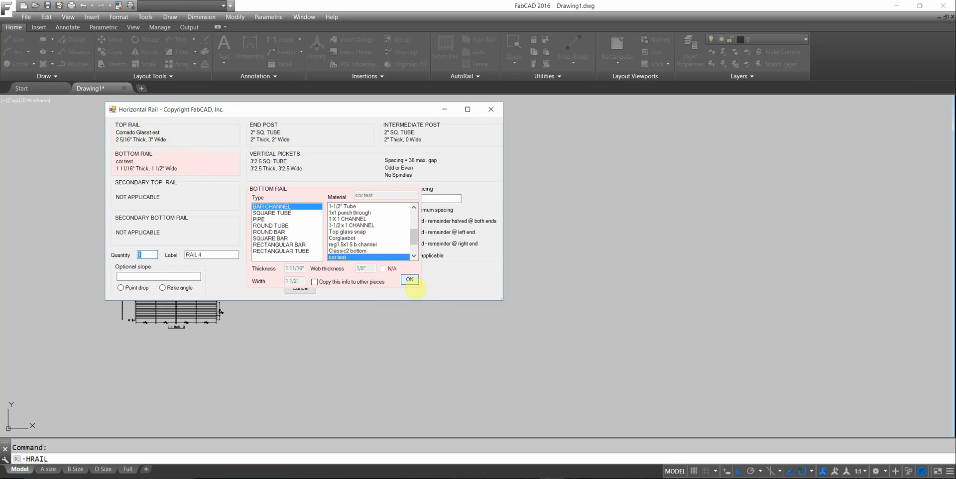
pyautogui.click(409, 279)
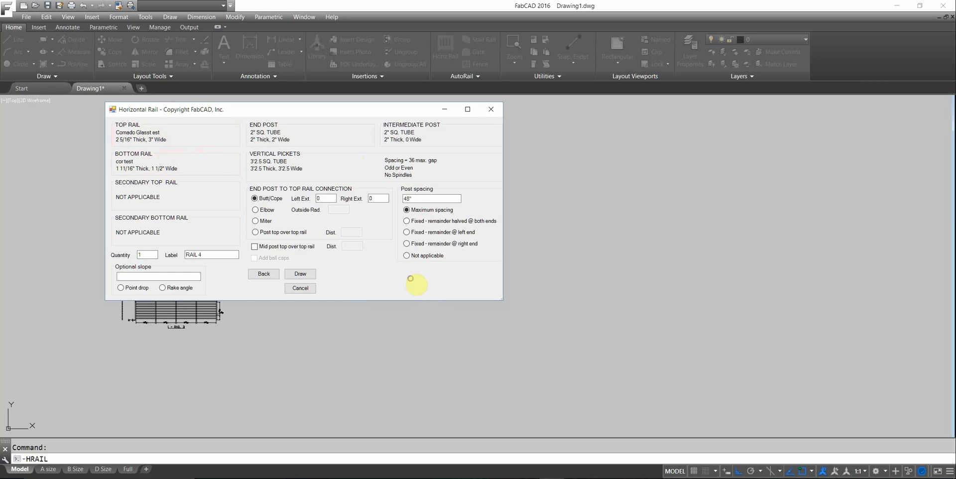
# Draw the glass panel rail in the empty area to the right of the existing rails.
pyautogui.click(302, 275)
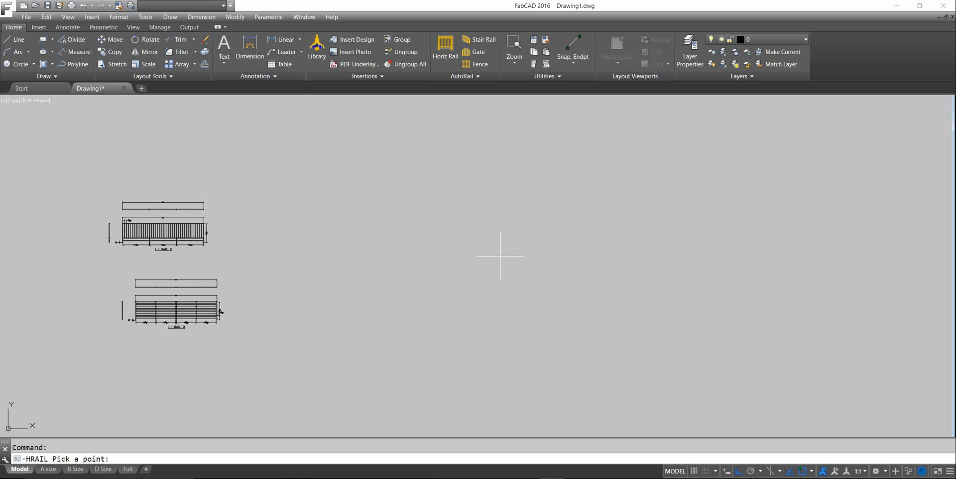
pyautogui.click(482, 269)
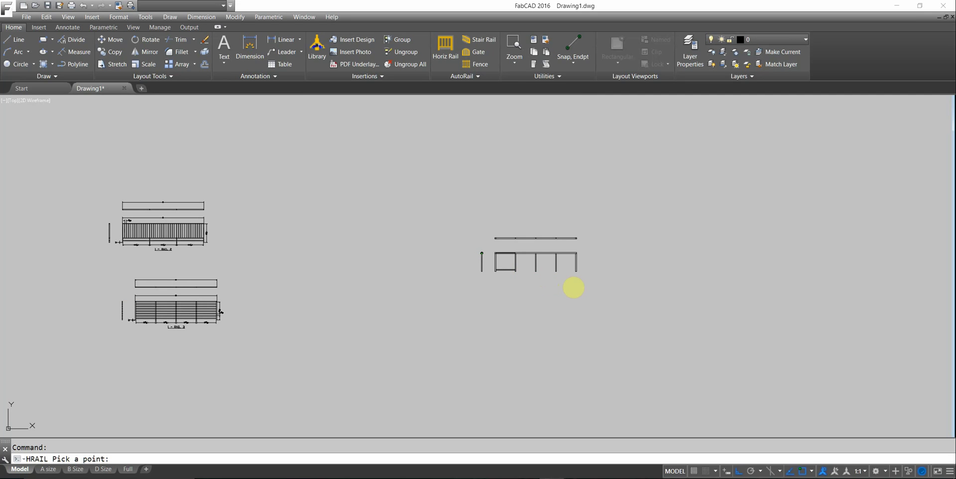
pyautogui.click(577, 284)
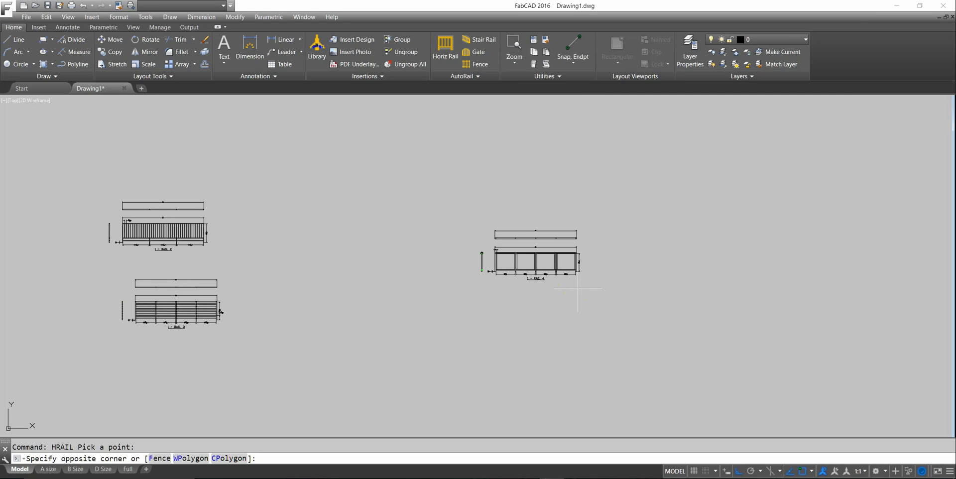
pyautogui.click(535, 283)
# Regenerate the drawing to smooth the curved top rail profile in the glass rail's side section.
pyautogui.scroll(6, 473, 252)
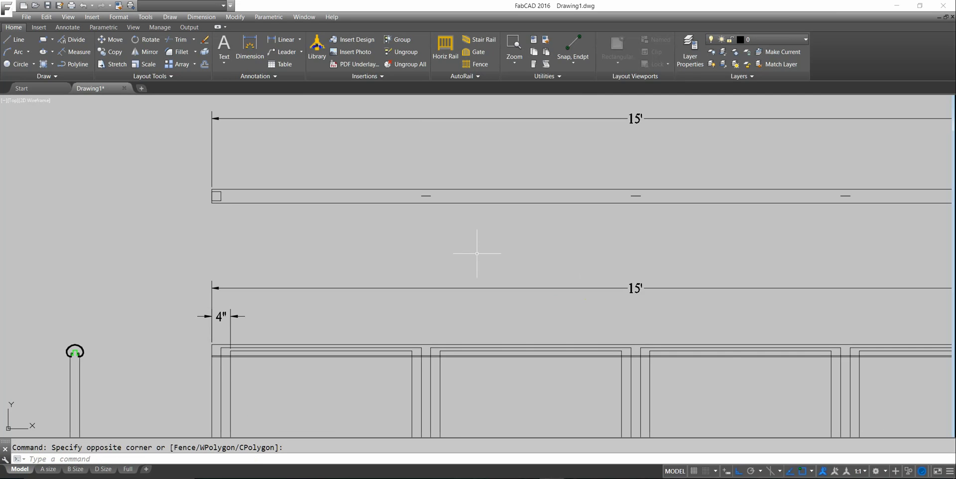
pyautogui.moveTo(75, 294); pyautogui.dragTo(445, 107, button='middle')
pyautogui.scroll(8, 478, 140)
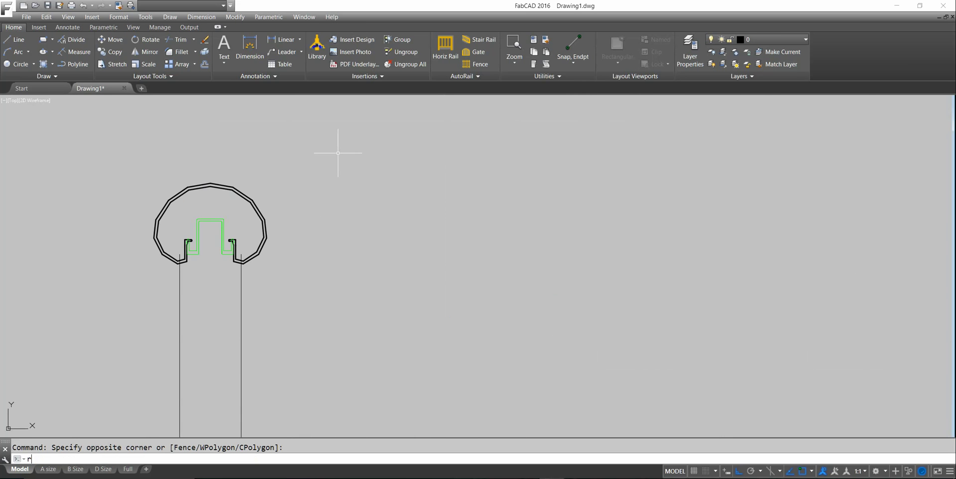
pyautogui.write('e')
pyautogui.press('Return')
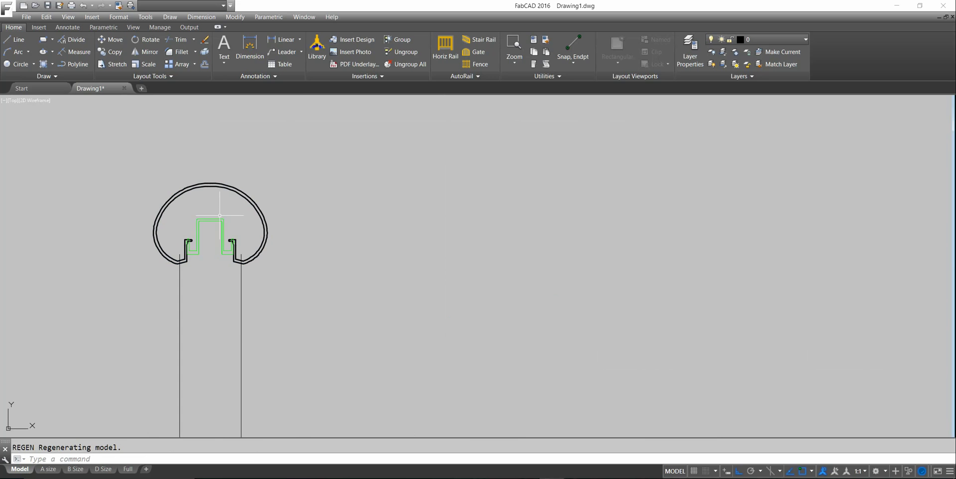
# Examine the bottom rail's channel profile in the glass rail's side section.
pyautogui.scroll(-3, 200, 271)
pyautogui.scroll(-2, 252, 285)
pyautogui.moveTo(252, 285); pyautogui.dragTo(329, 98, button='middle')
pyautogui.scroll(3, 307, 324)
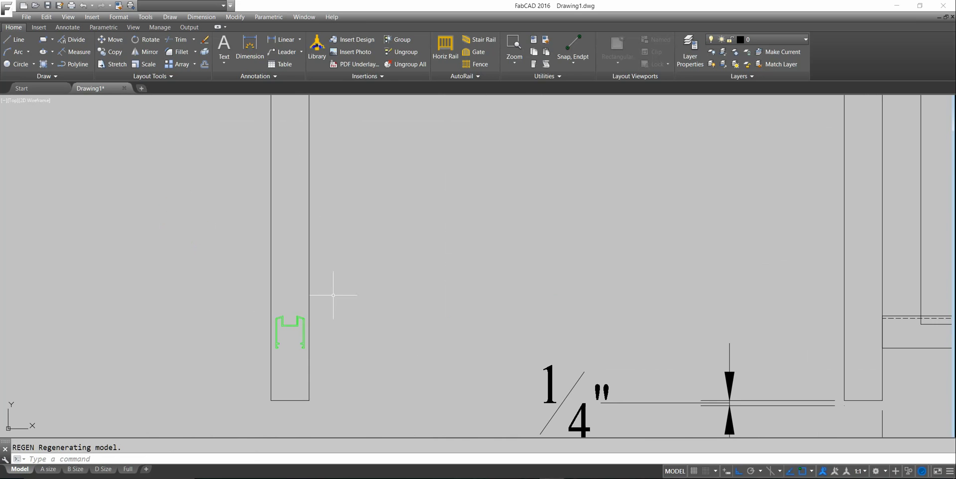
pyautogui.scroll(2, 328, 273)
pyautogui.moveTo(327, 271); pyautogui.dragTo(346, 192, button='middle')
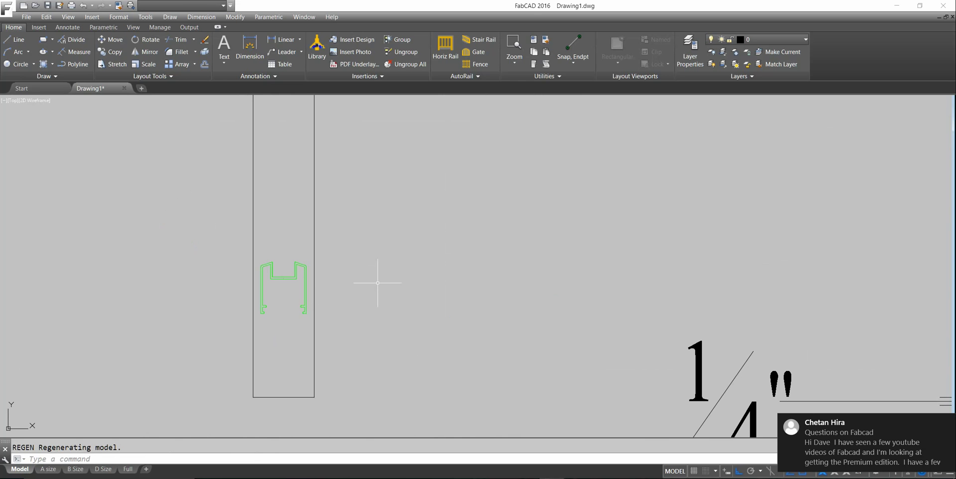
# Examine the glass rail's elevation, including how the glass panels fit into the bottom and top rails.
pyautogui.scroll(-5, 465, 248)
pyautogui.scroll(-2, 493, 231)
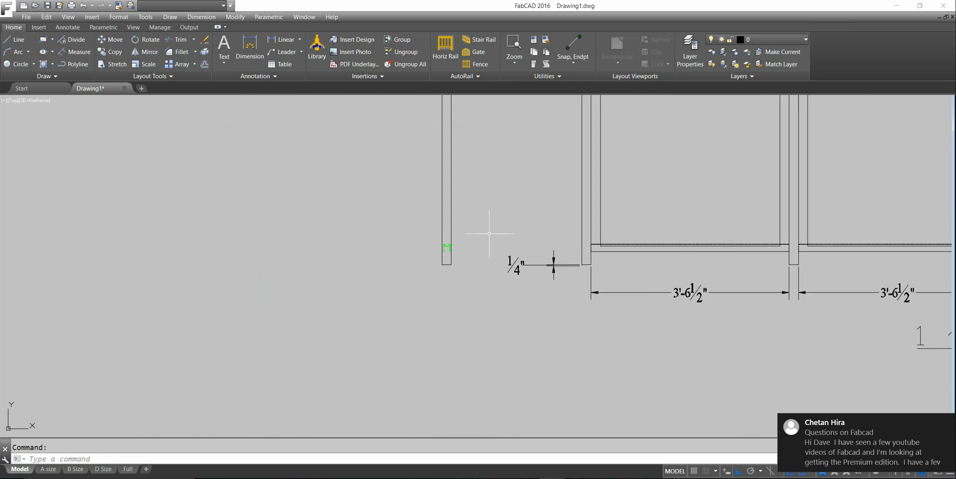
pyautogui.scroll(-2, 493, 231)
pyautogui.moveTo(493, 231); pyautogui.dragTo(343, 304, button='middle')
pyautogui.scroll(2, 365, 324)
pyautogui.scroll(2, 515, 320)
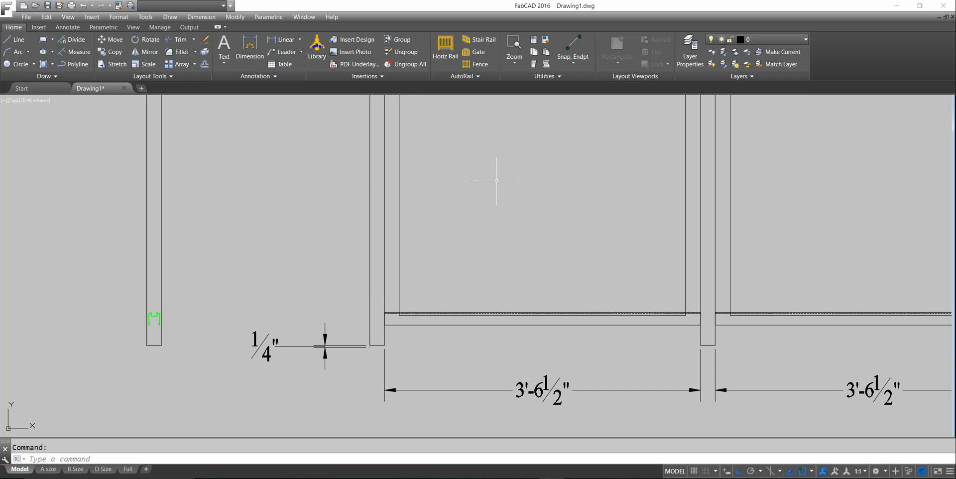
pyautogui.moveTo(529, 157); pyautogui.dragTo(455, 305, button='middle')
pyautogui.scroll(1, 426, 314)
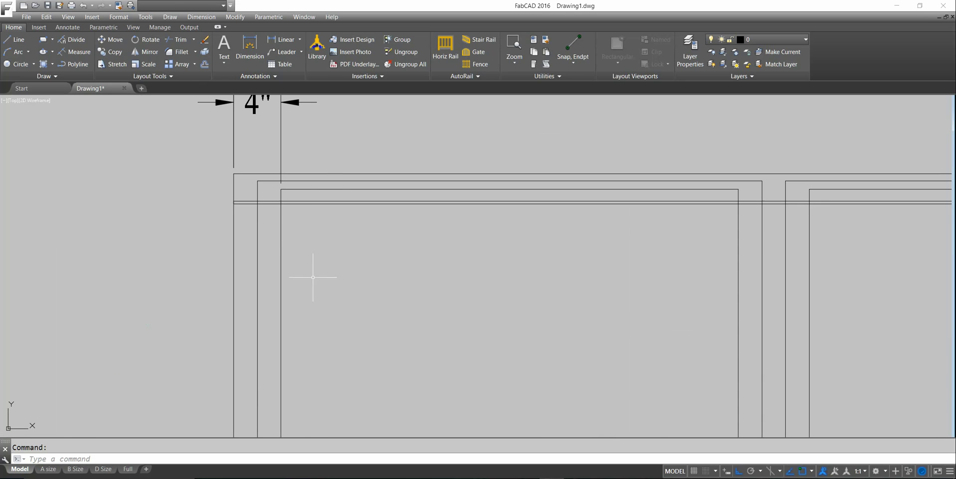
pyautogui.scroll(1, 316, 278)
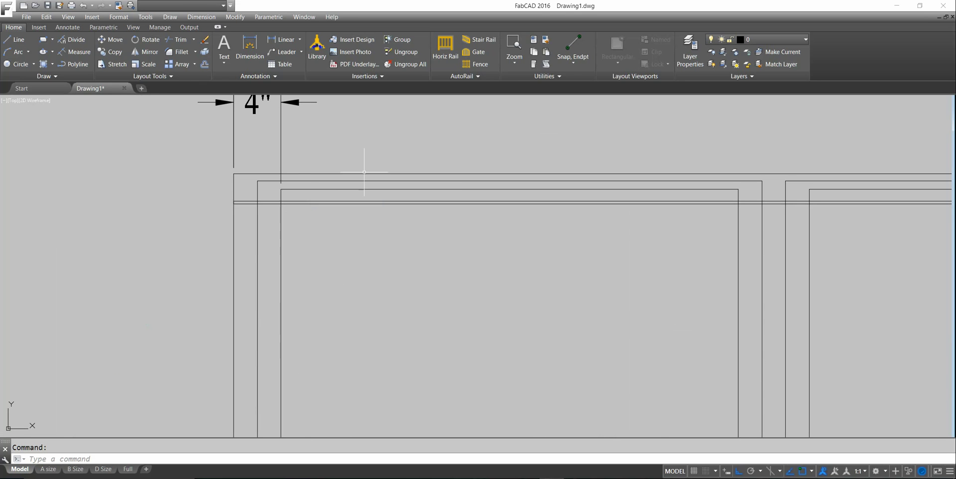